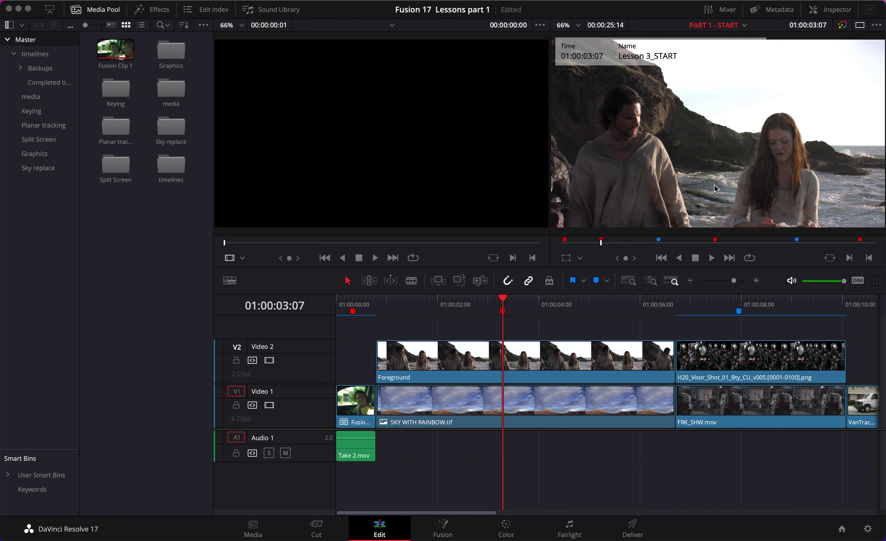
- Disable the Foreground clip on Video 2 and open the sky clip beneath it in the Fusion page
mouse_move(509, 301)
left_mouse_down()
mouse_move(389, 297)
mouse_move(579, 302)
mouse_move(633, 318)
mouse_move(508, 318)
left_mouse_up()
left_click(531, 369)
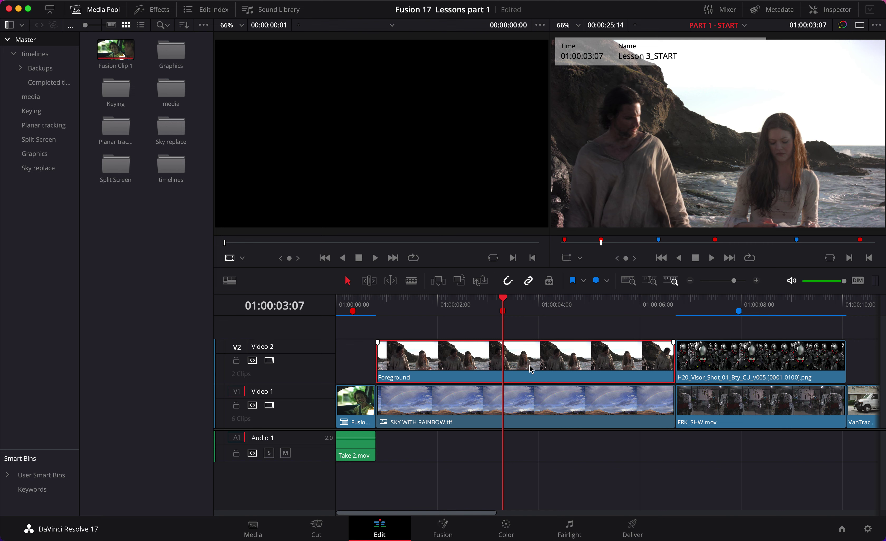
key("d")
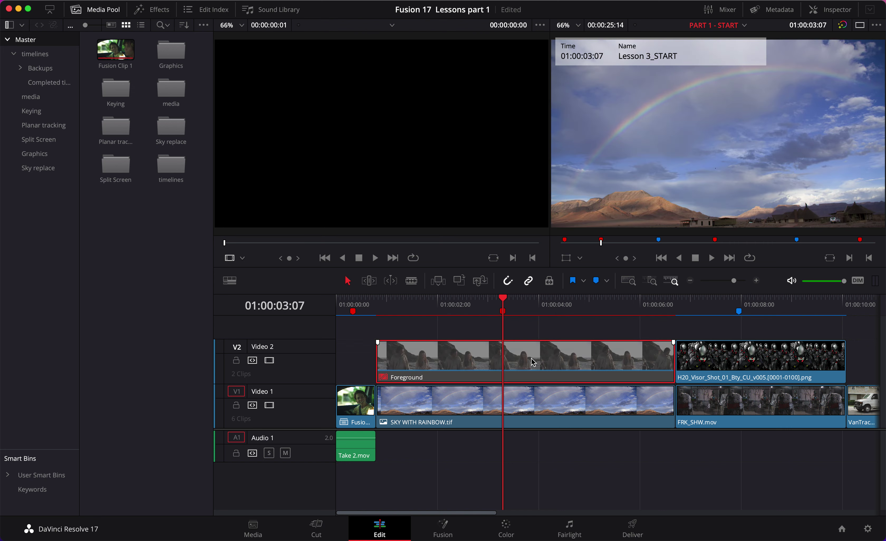
key("d")
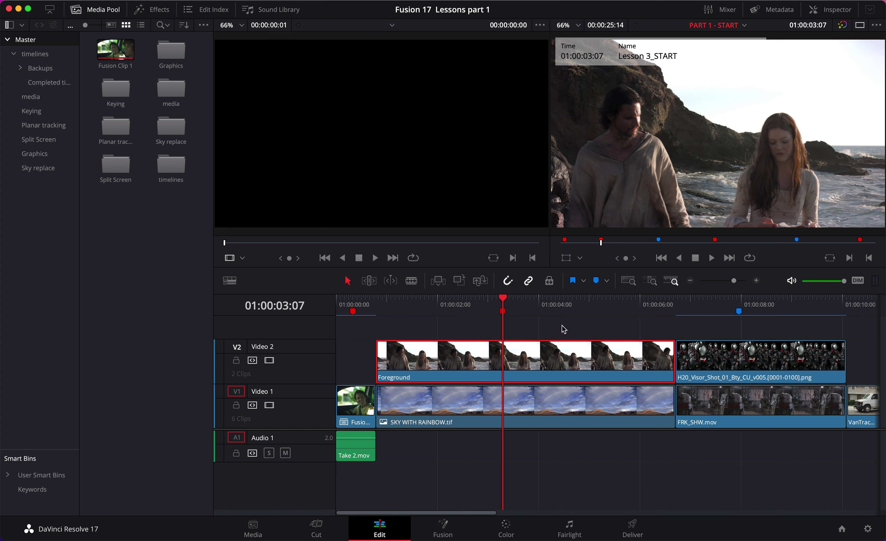
key("d")
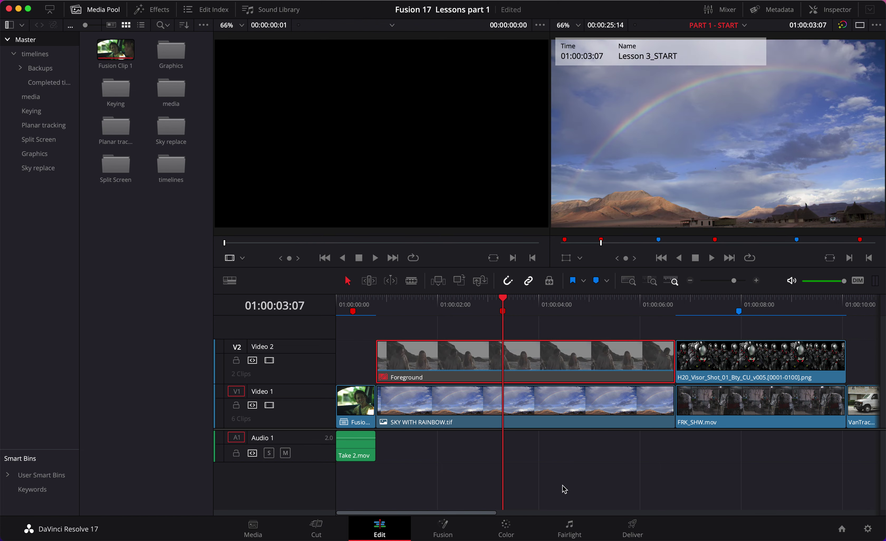
left_click(449, 532)
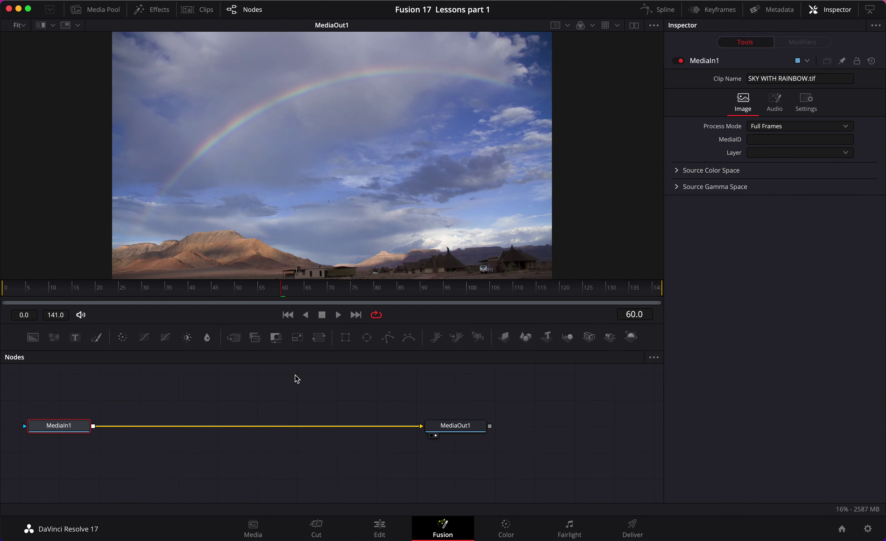
- Add the Foreground clip from the Sky replace bin to the node graph as a media input above MediaIn1
left_click_drag(176, 397, 231, 431)
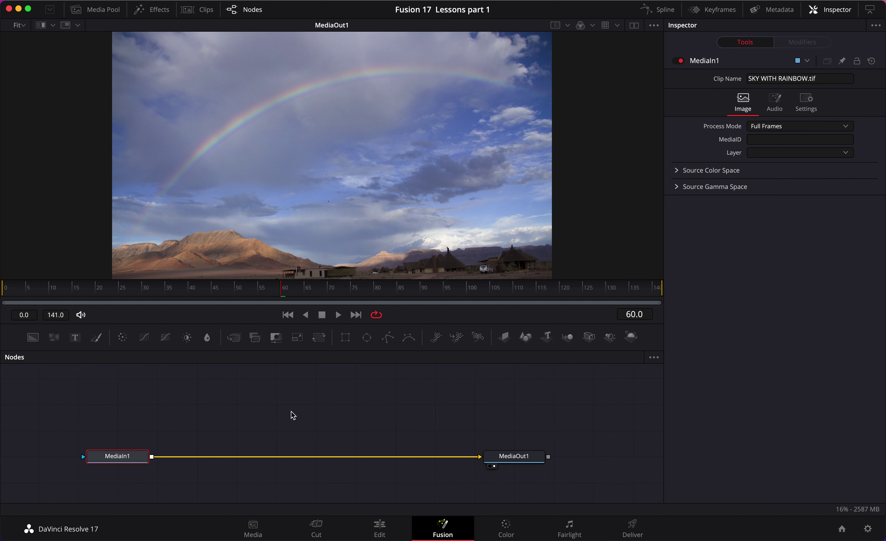
scroll(292, 411, "down", 3)
scroll(433, 169, "up", 2)
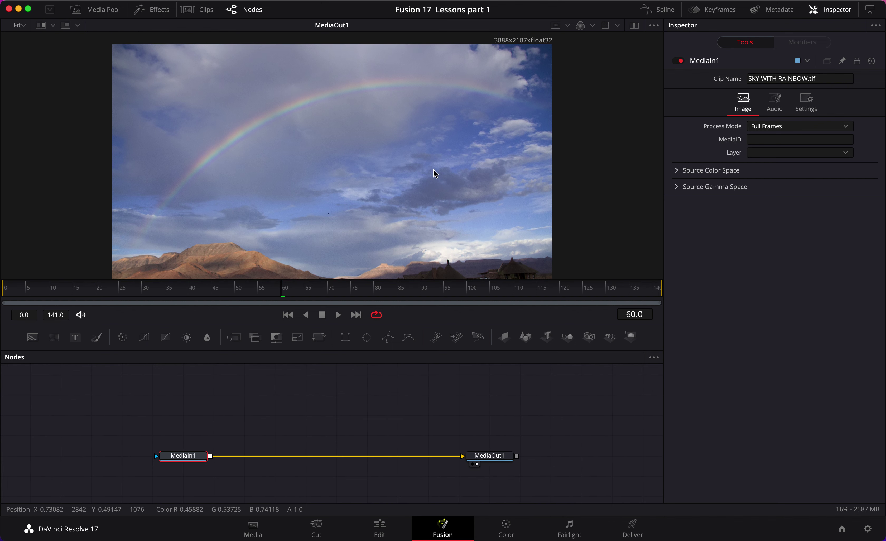
scroll(616, 166, "down", 2)
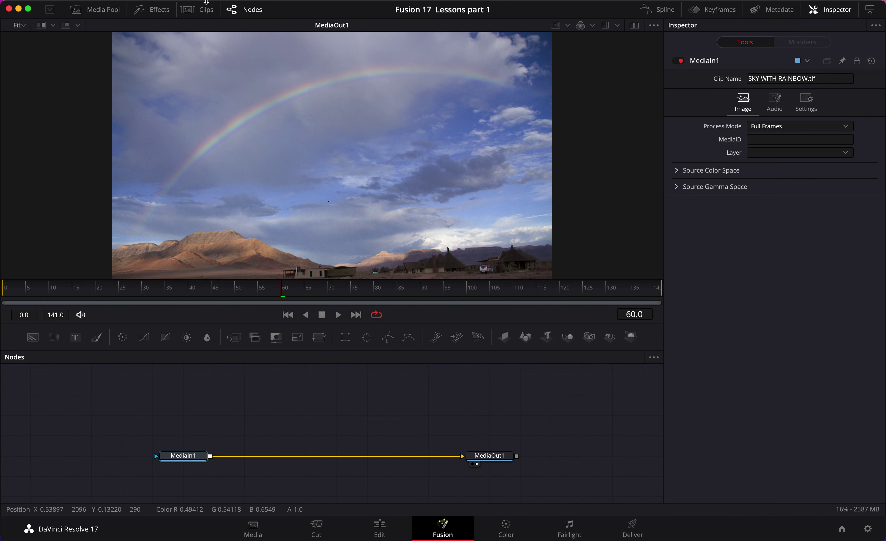
left_click(95, 9)
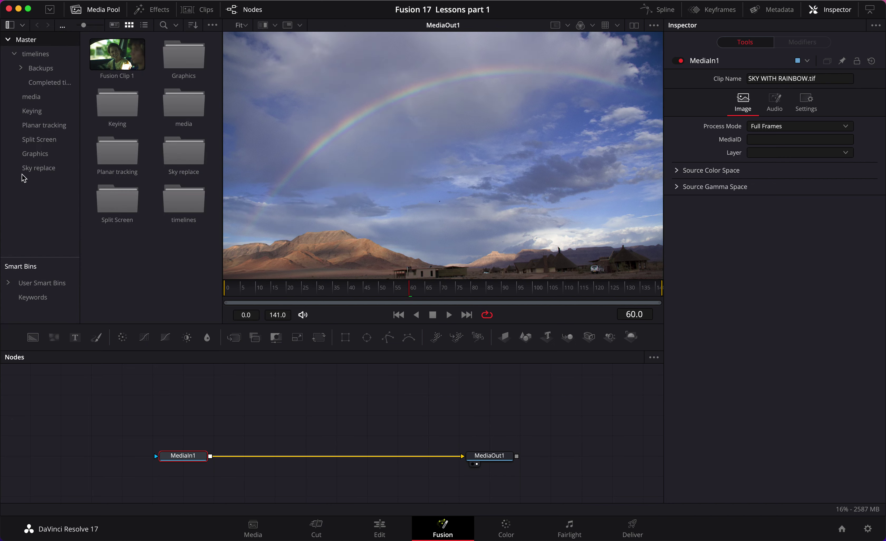
left_click(51, 169)
left_click_drag(118, 55, 219, 397)
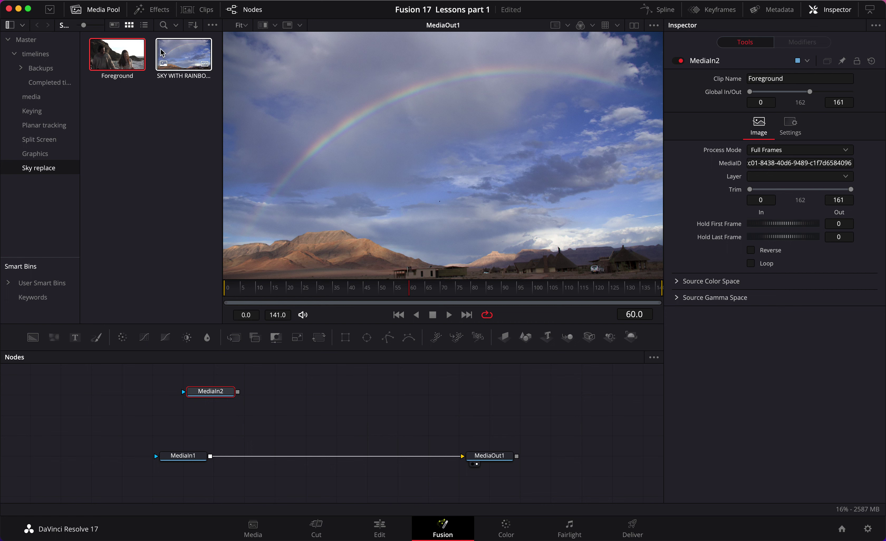
left_click(95, 9)
left_click_drag(220, 401, 199, 401)
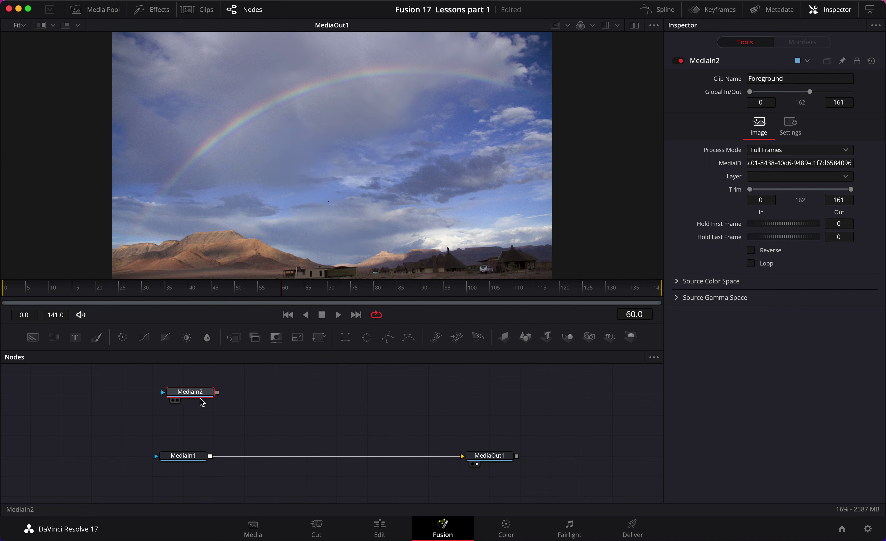
- Rename the MediaIn2 node as ACTORS
right_click(196, 394)
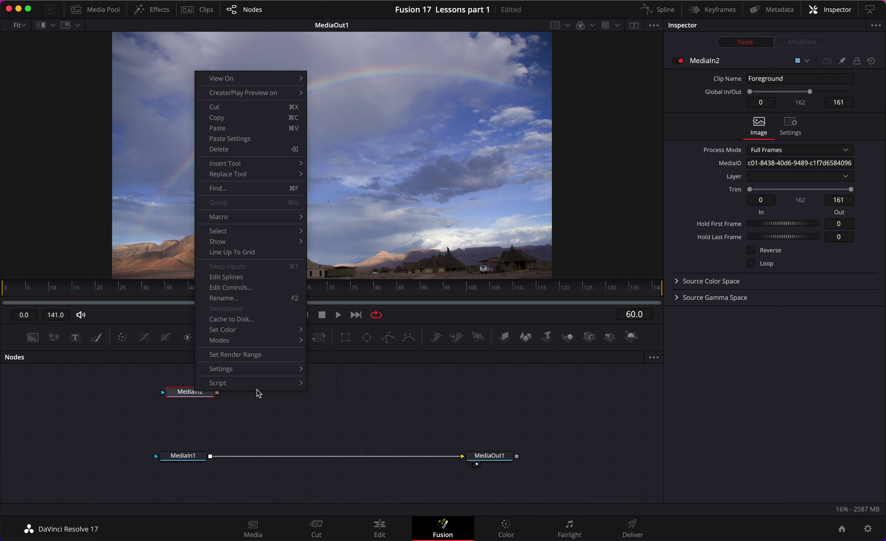
left_click(239, 303)
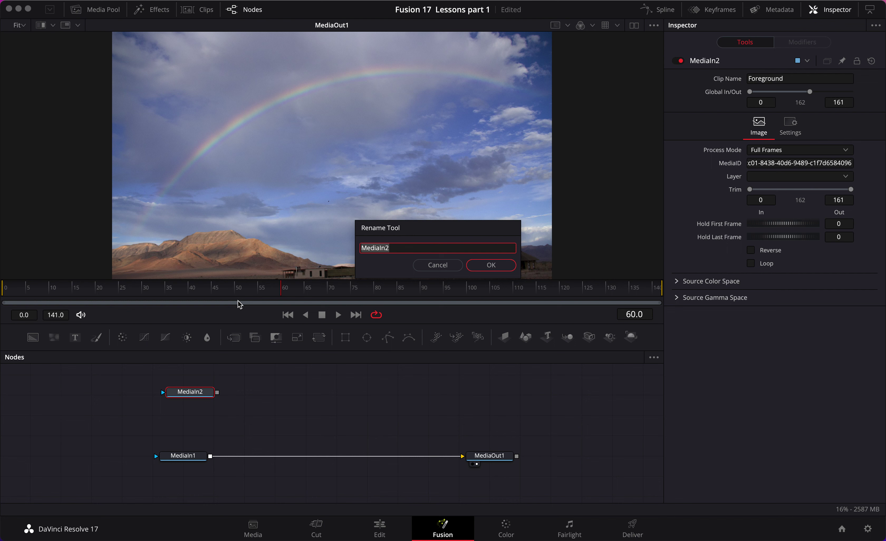
type("ACTORS")
key("Return")
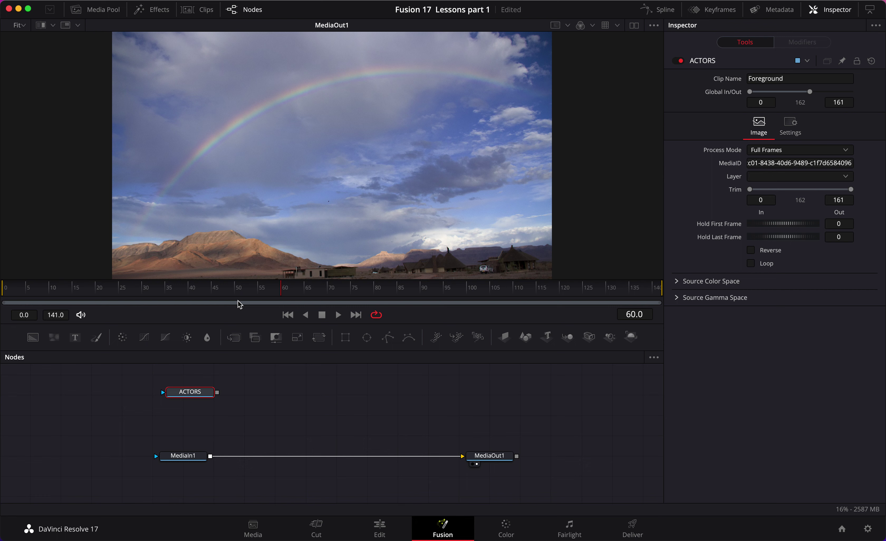
- Rename the MediaIn1 node as SKY
left_click(189, 454)
right_click(189, 454)
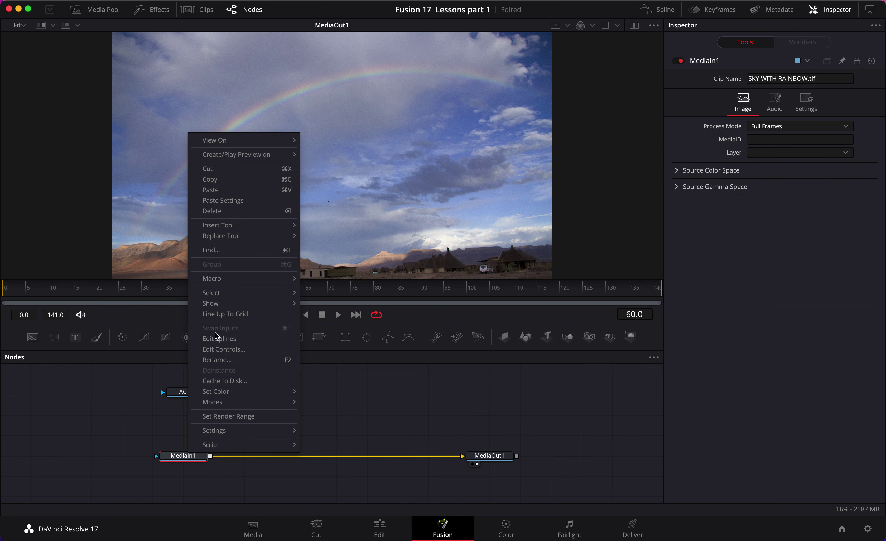
mouse_move(235, 403)
left_click(237, 360)
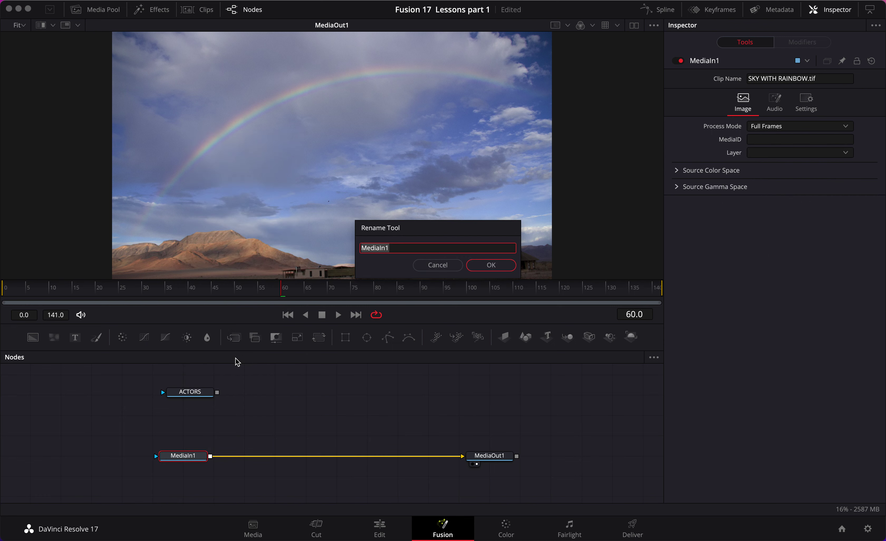
type("SKY")
key("Return")
- Merge the ACTORS node over the SKY node and place both source nodes above the merge
left_click_drag(218, 393, 212, 458)
left_click_drag(189, 399, 242, 377)
left_click_drag(182, 456, 165, 395)
left_click(158, 421)
- Add a Background node below and to the left of SKY and show it in the viewer
left_click_drag(33, 337, 97, 442)
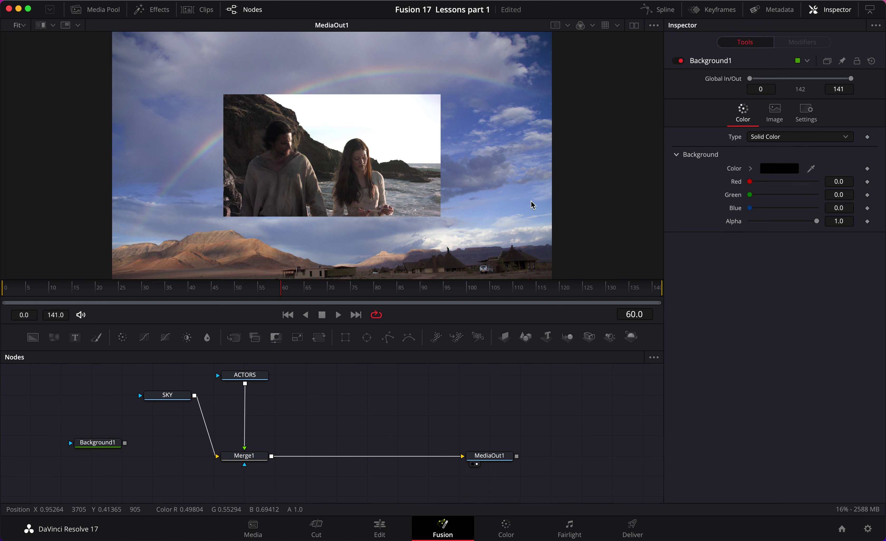
left_click(104, 443)
key("1")
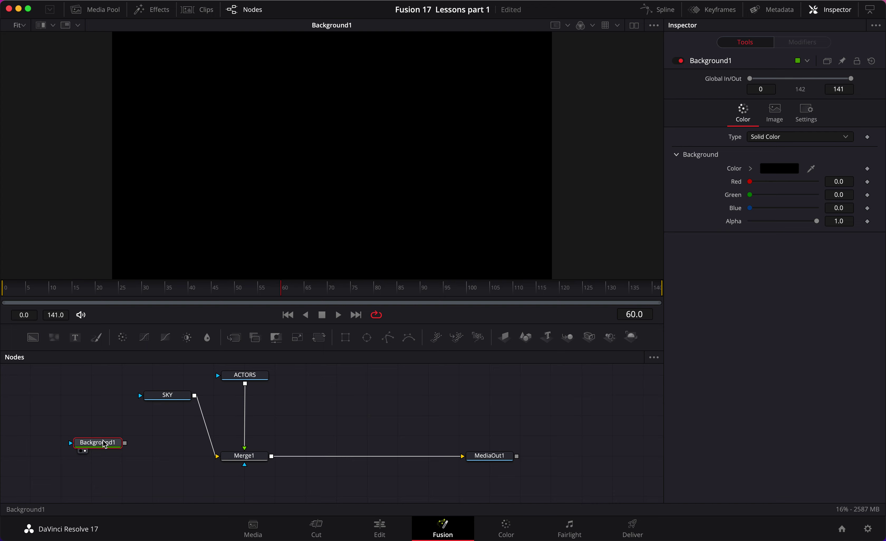
left_click_drag(96, 442, 87, 440)
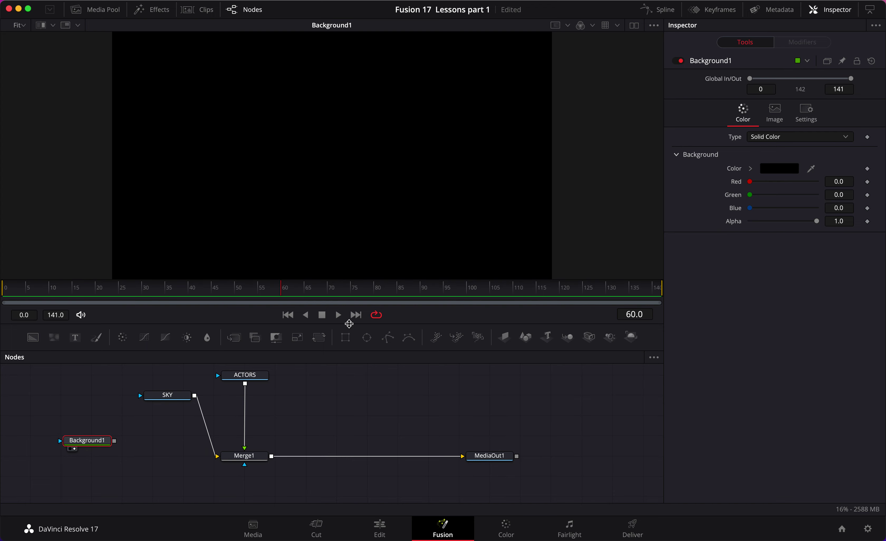
- Add a Merge after Background1, feed SKY into its foreground, route its output to Merge1's background, and line up the nodes
left_click(233, 337)
left_click_drag(79, 416, 160, 459)
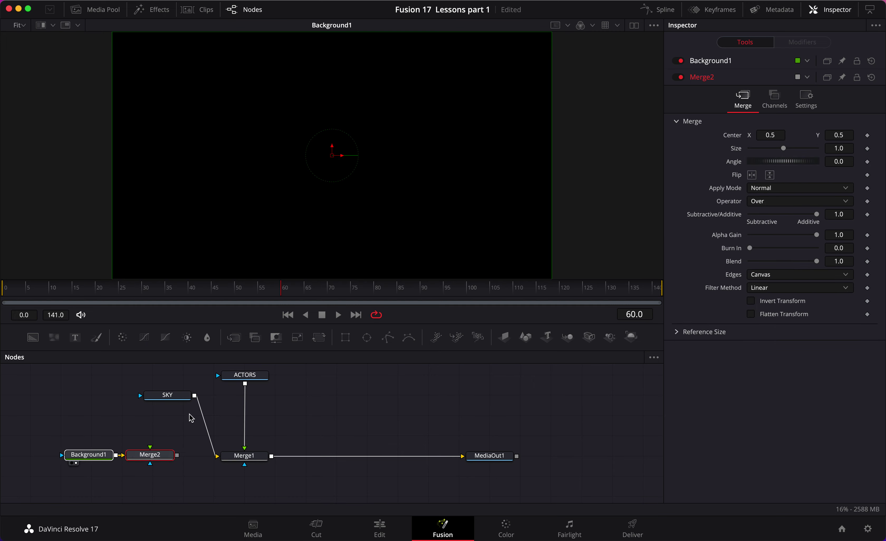
left_click_drag(195, 395, 218, 456)
left_click_drag(181, 401, 164, 382)
left_click_drag(254, 377, 253, 375)
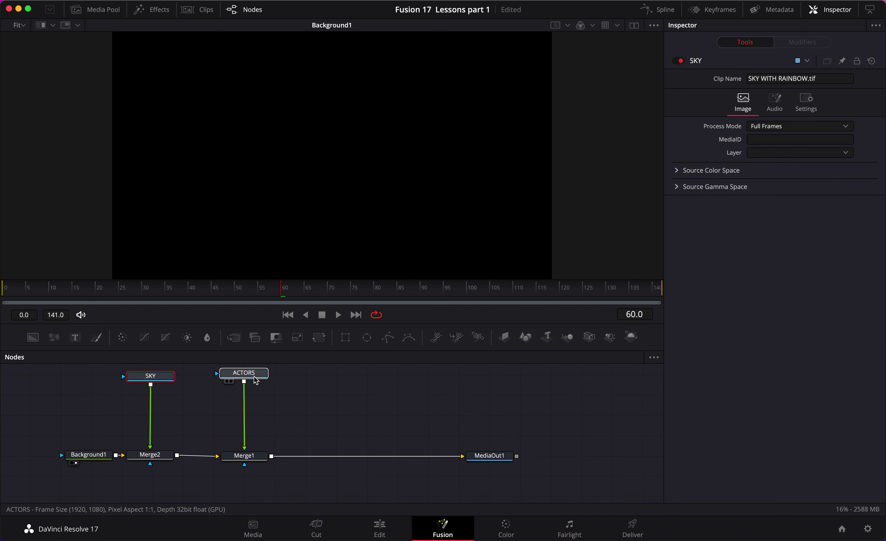
scroll(294, 432, "up", 3)
left_click_drag(256, 410, 258, 423)
left_click_drag(159, 411, 159, 379)
left_click_drag(247, 418, 243, 411)
- Undo the node changes back to the unconnected Background1 node, removing the second Merge and its connections
key("super+z")
key("super+z")
key("super+z")
key("super+z")
key("super+z")
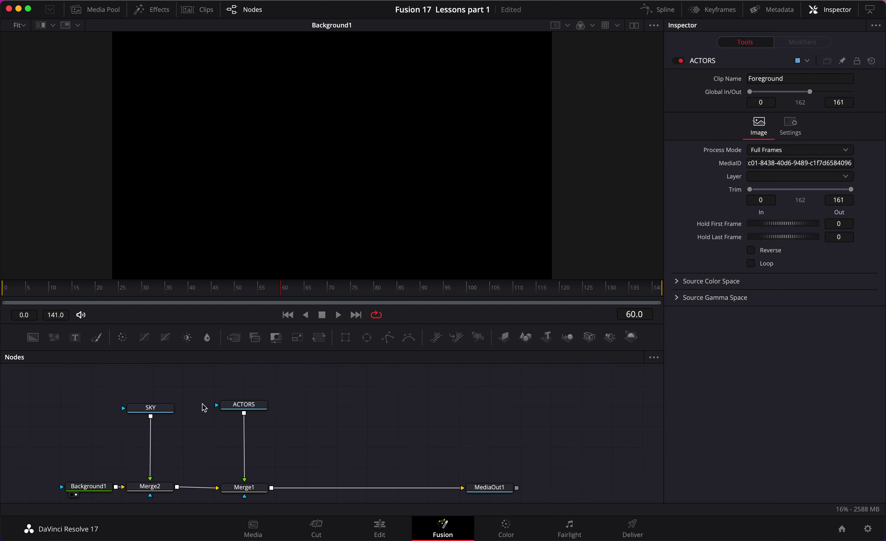
key("super+z")
key("super+z")
key("super+z")
key("super+z")
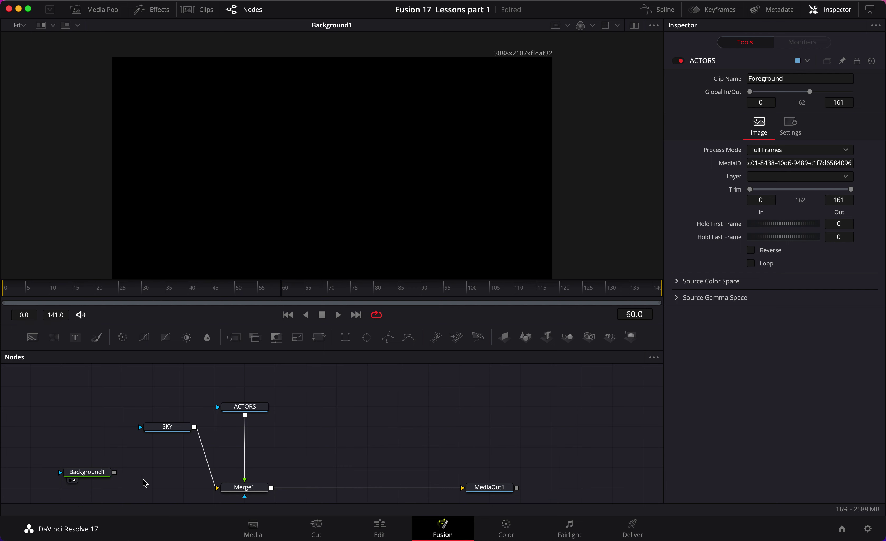
- Turn off Auto Resolution on Background1, set its size to 1920 x 1080, and fit it in the viewer
left_click(87, 473)
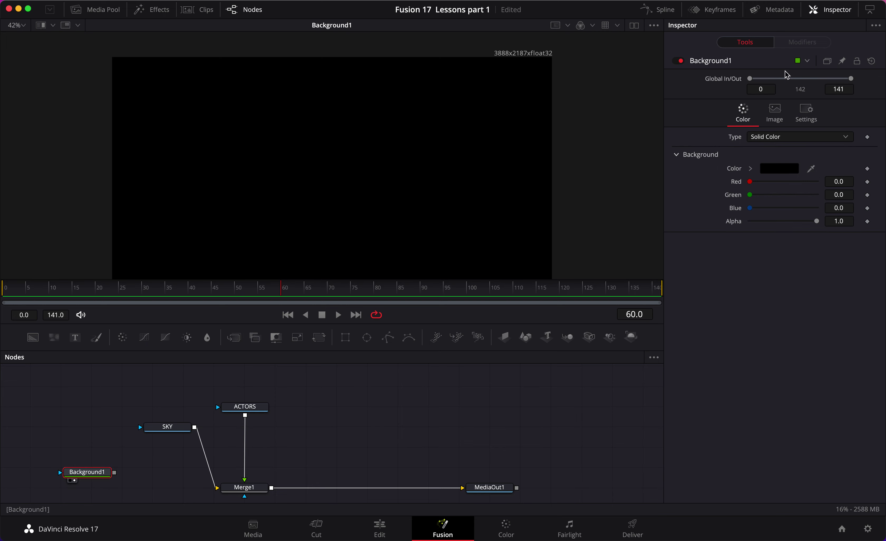
left_click(775, 111)
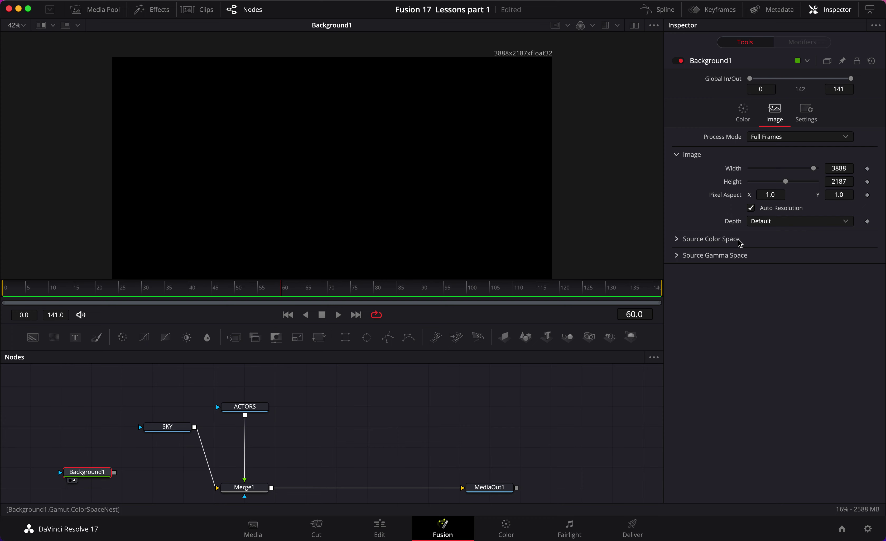
left_click(751, 209)
left_click(839, 168)
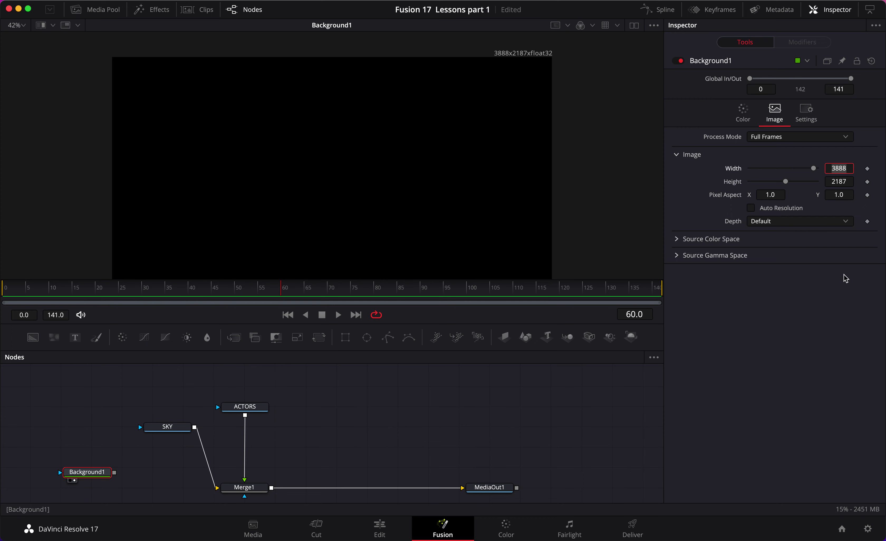
type("1920")
key("Tab")
type("1")
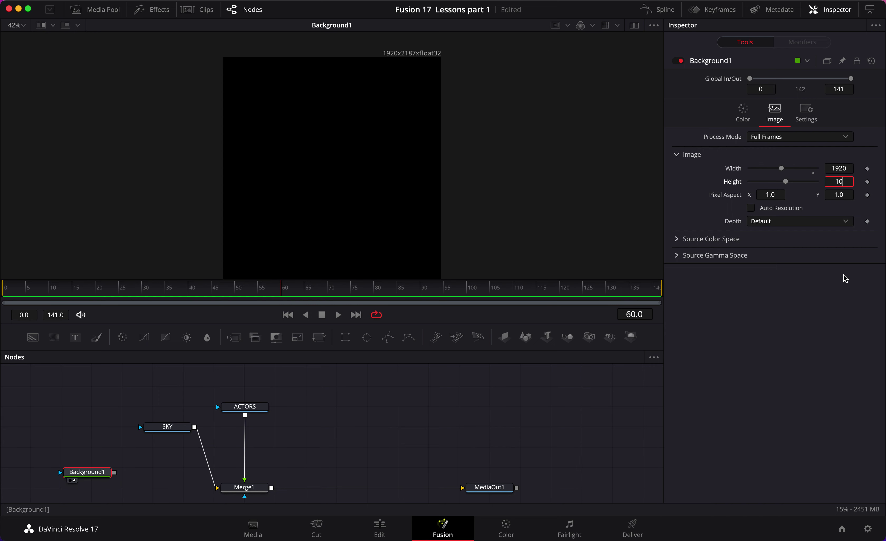
type("080")
key("Return")
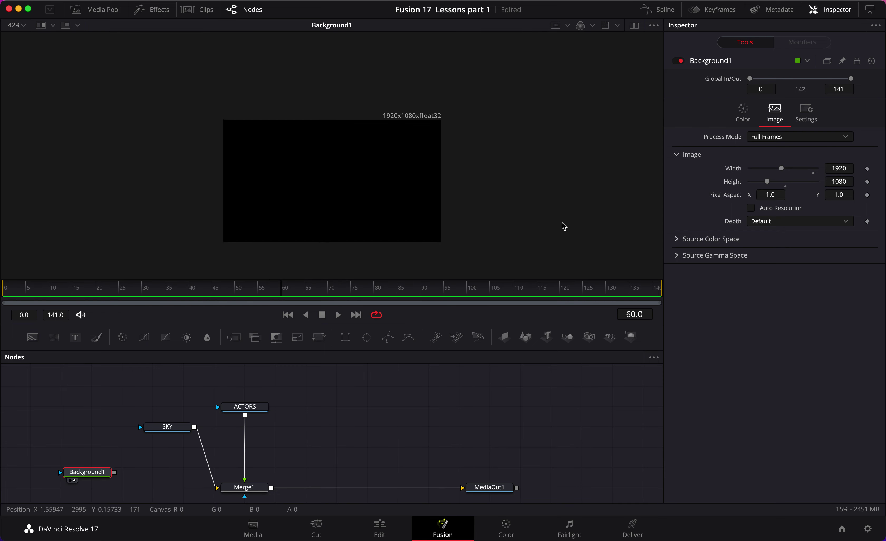
key("super+f")
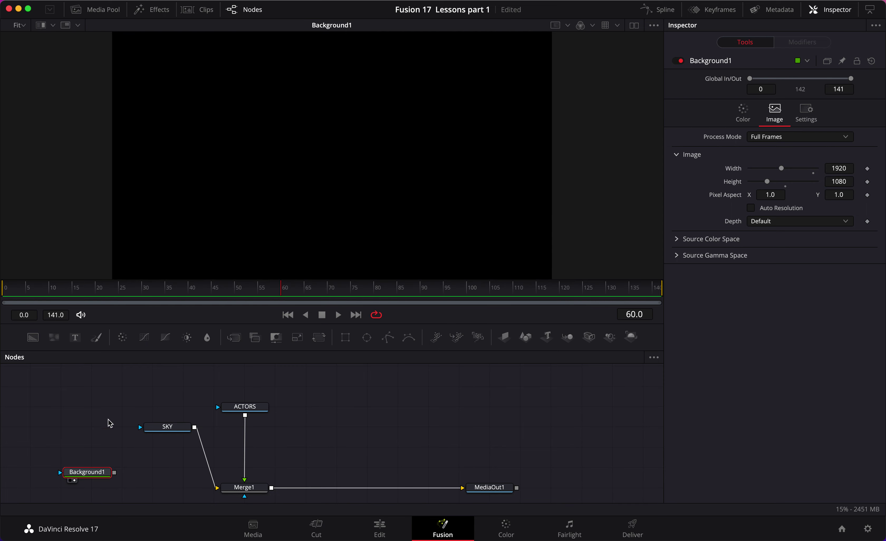
- Add a Merge after Background1 with SKY as its foreground, and connect its output to Merge1's background input
left_click(238, 338)
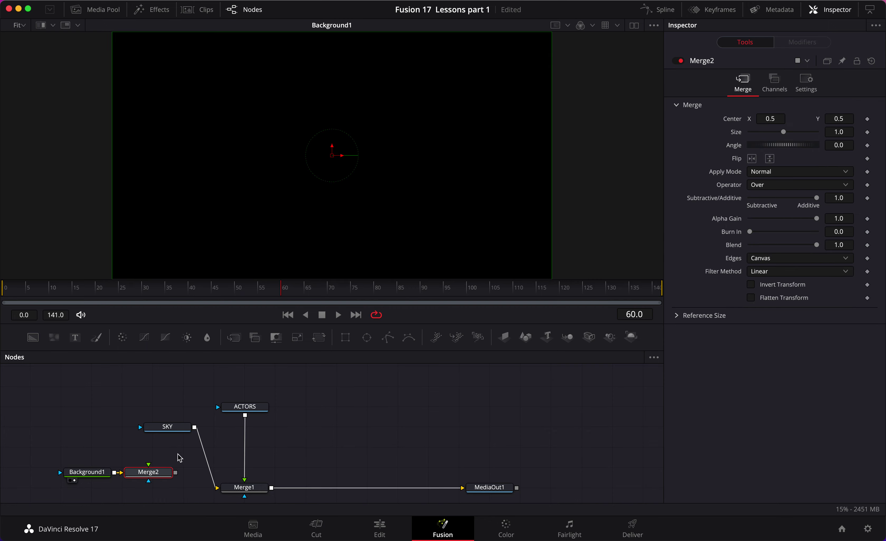
left_click_drag(195, 427, 150, 465)
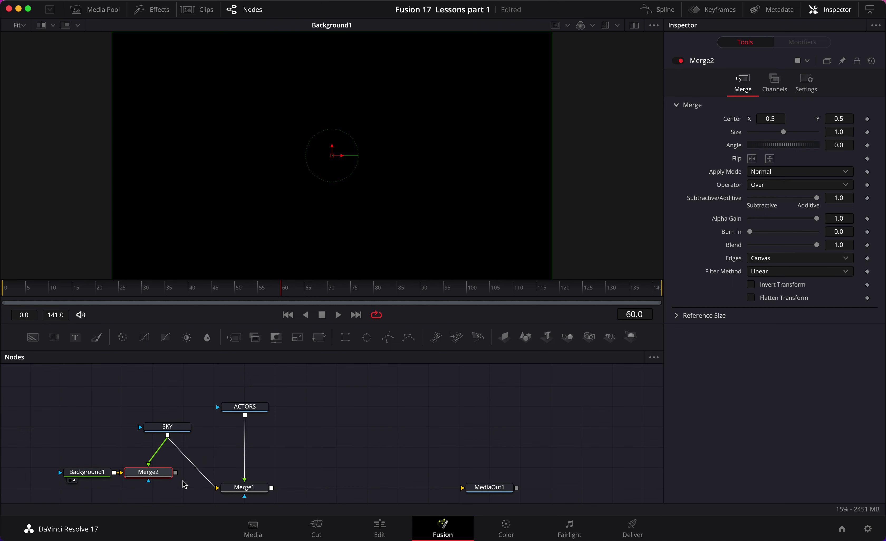
left_click_drag(208, 478, 217, 487)
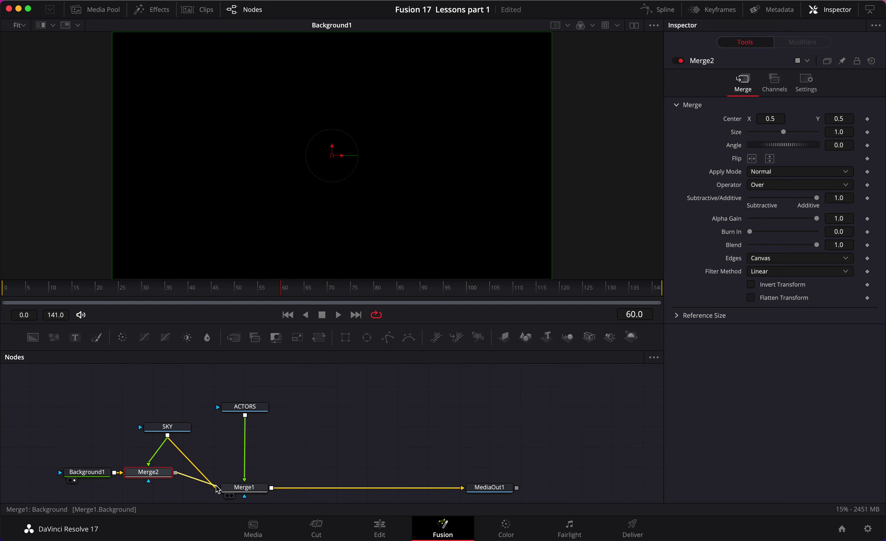
- Align Background1 and Merge2 in a row with Merge1, and place SKY directly above Merge2
left_click_drag(174, 433, 169, 410)
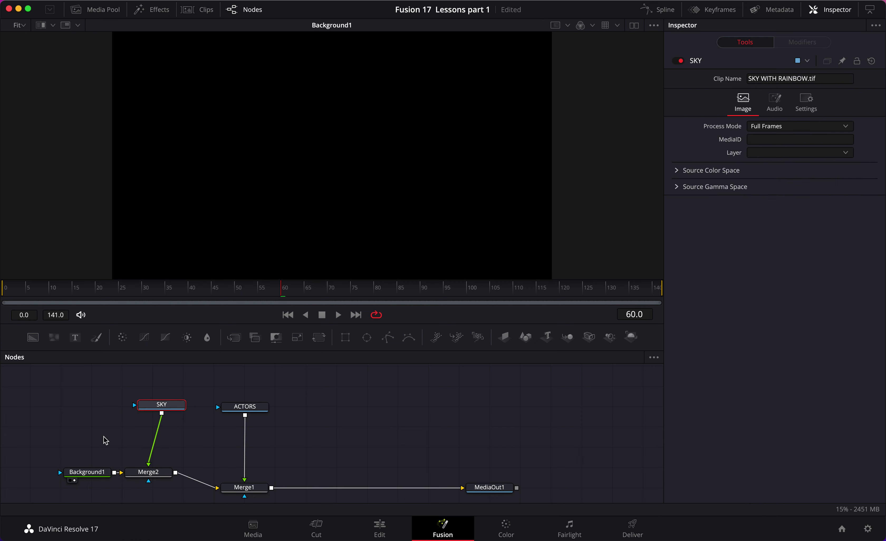
left_click_drag(76, 440, 180, 491)
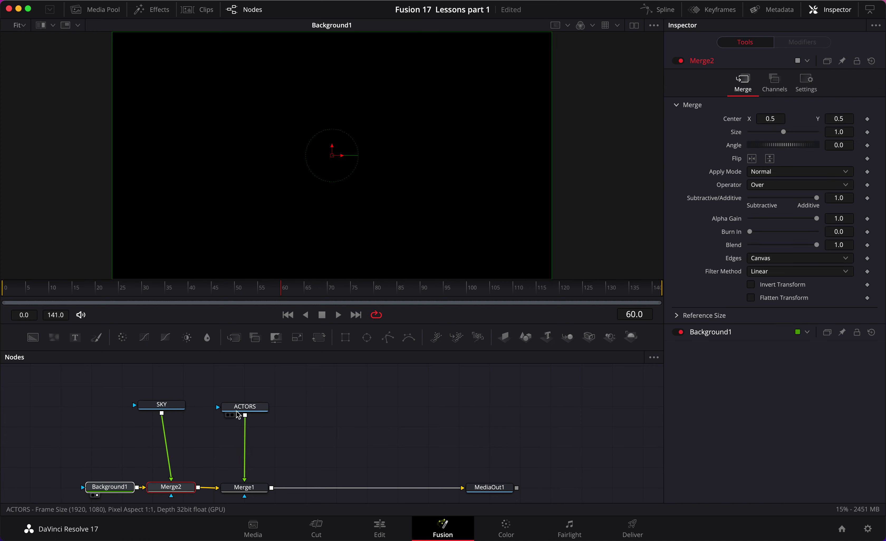
left_click_drag(243, 415, 241, 414)
left_click_drag(161, 411, 170, 382)
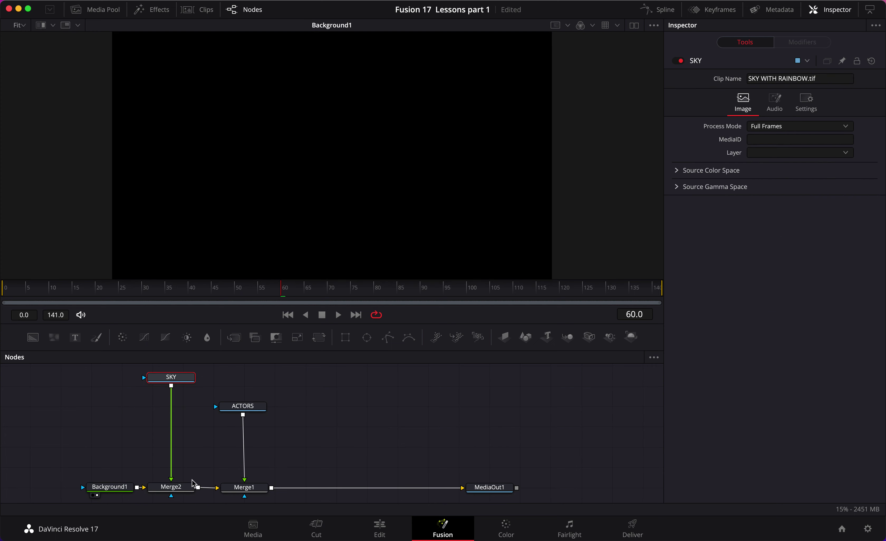
- Display Merge1 in the viewer and rearrange the sources, raising ACTORS higher above Merge1 and lowering SKY closer to Merge2
left_click(247, 409)
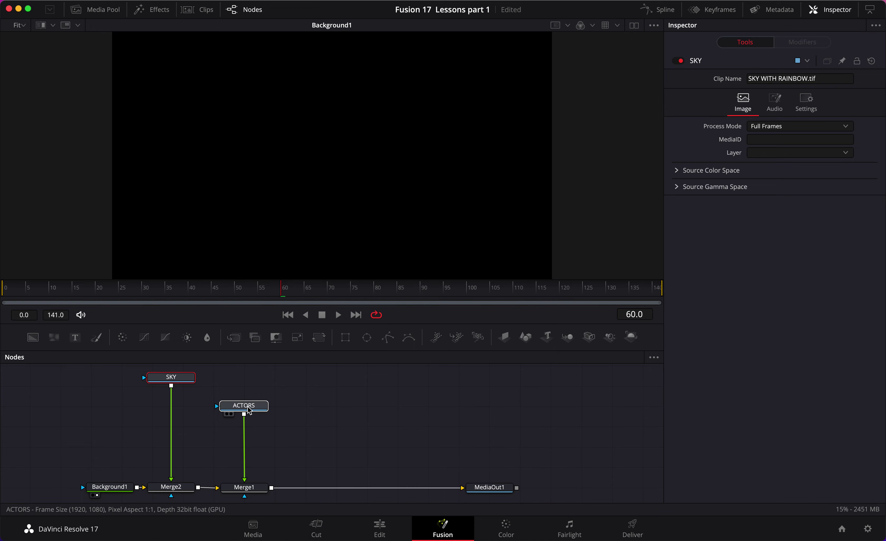
left_click(253, 488)
scroll(254, 488, "down", 1)
key("1")
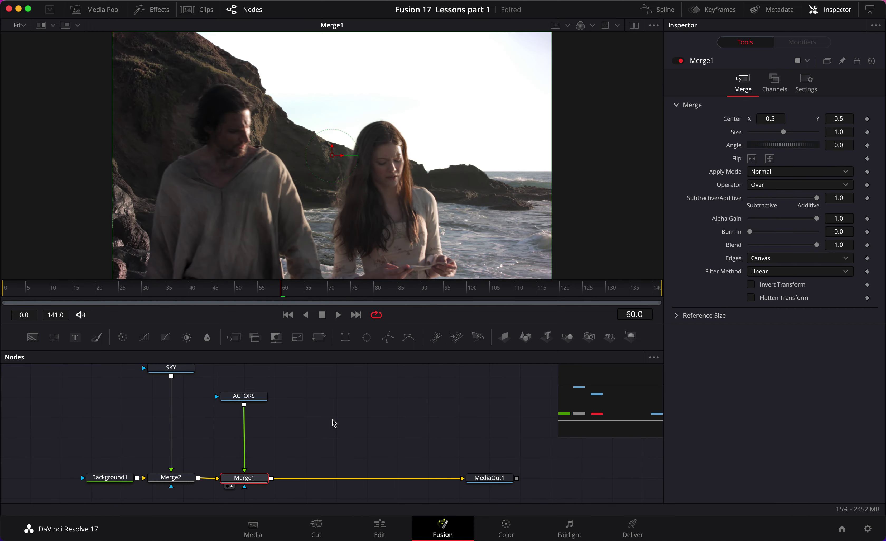
left_click_drag(259, 399, 260, 377)
left_click_drag(182, 371, 182, 412)
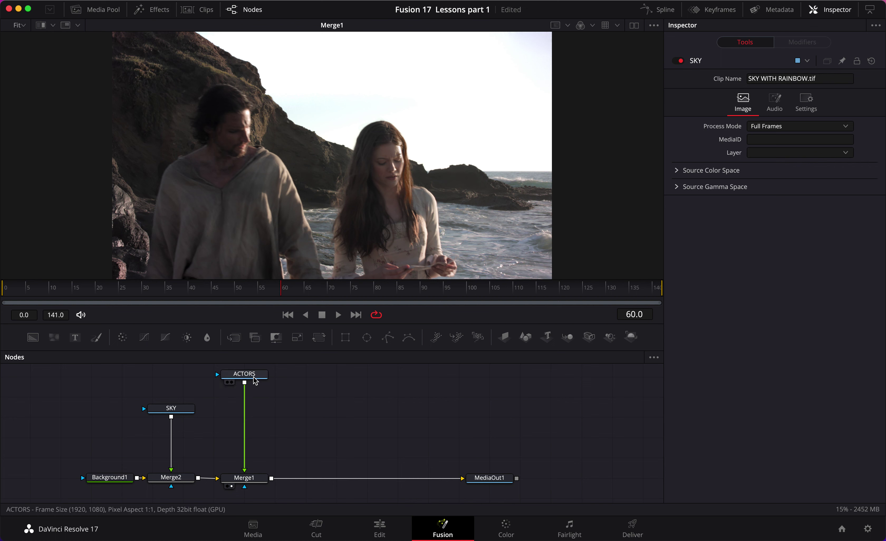
- Set Merge1's Apply Mode to Darken
scroll(253, 380, "up", 1)
left_click(261, 486)
scroll(327, 422, "down", 1)
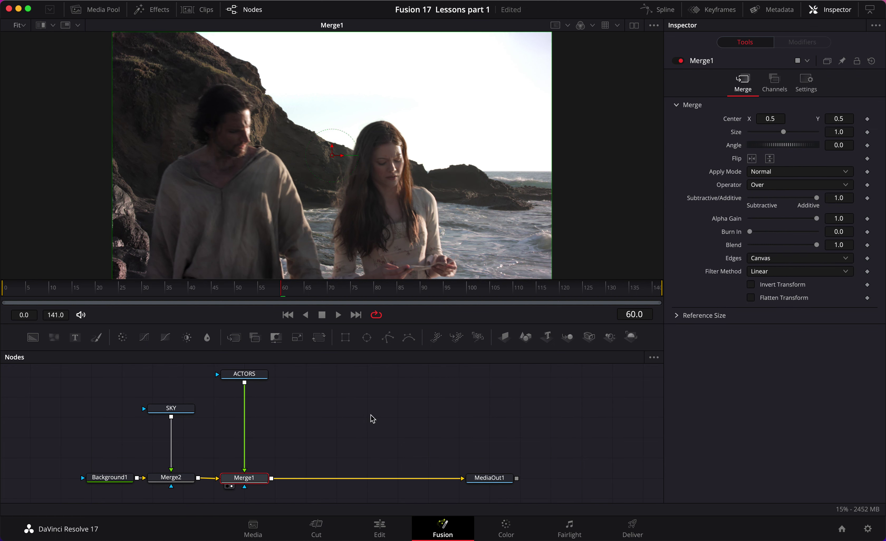
left_click(776, 171)
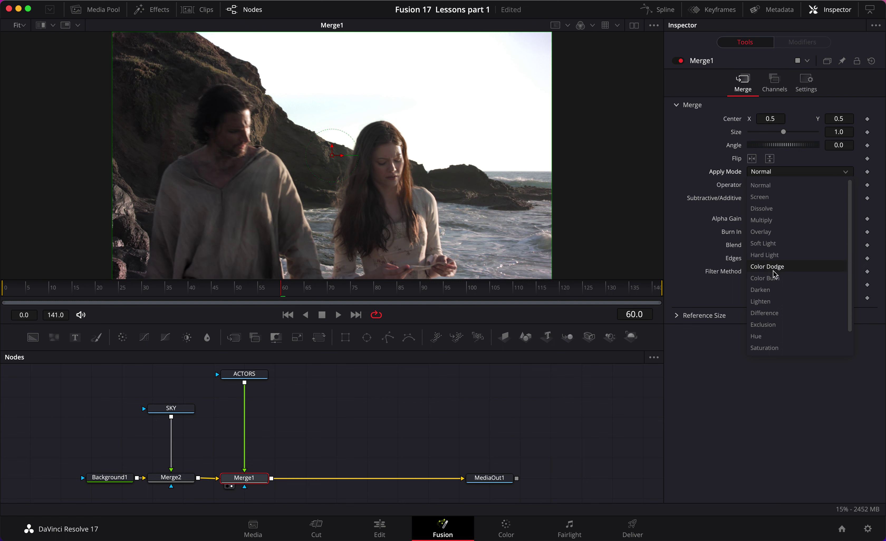
left_click(777, 290)
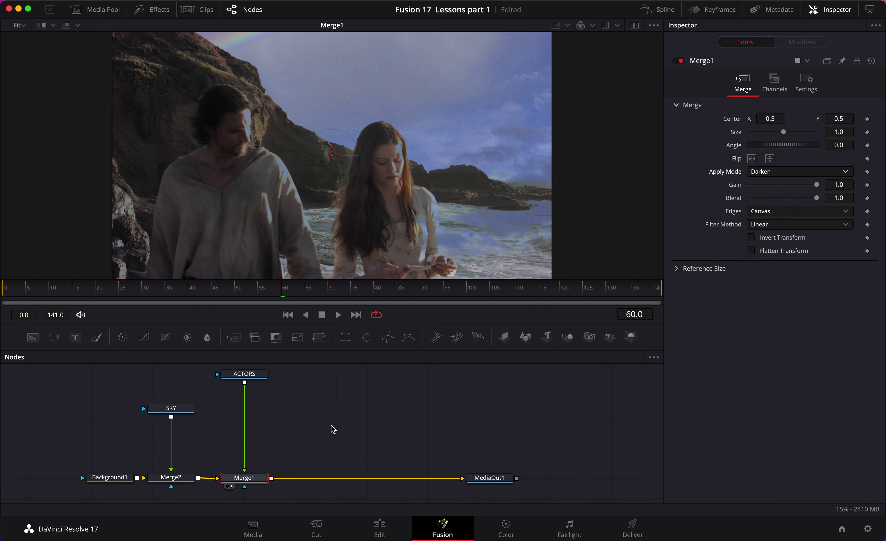
- Insert a Transform node between SKY and Merge2, and move SKY down close to it
left_click(185, 409)
left_click(319, 337)
left_click_drag(145, 395, 181, 433)
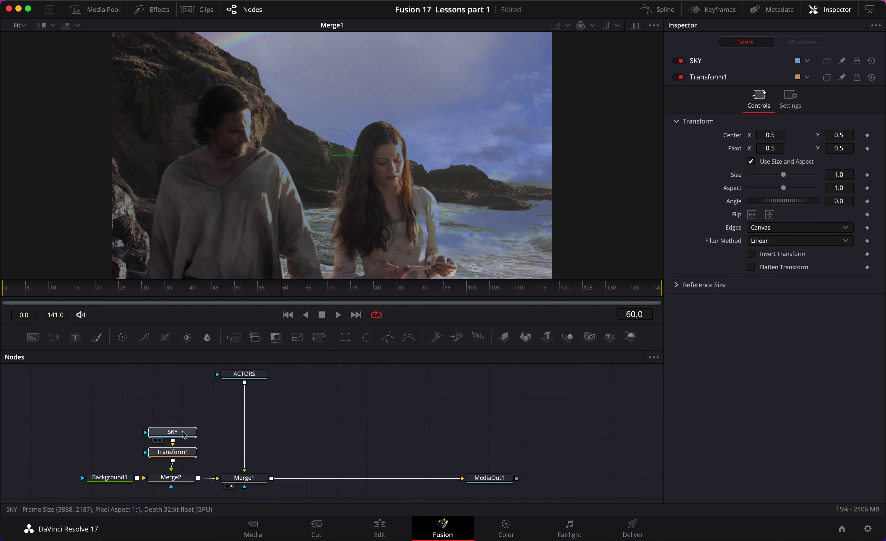
- Reposition the sky with Transform1 to a center of about X 0.282, Y 0.605, and fit the composite in the viewer
left_click(170, 452)
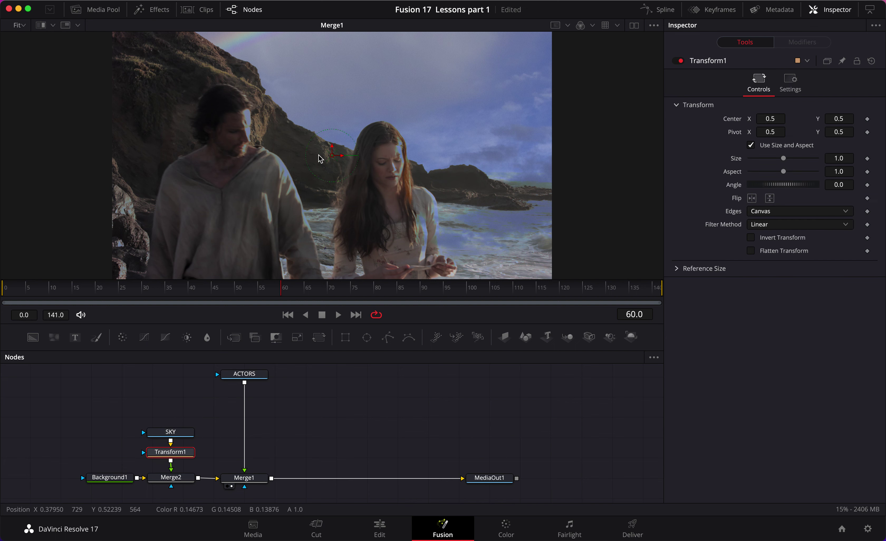
left_click_drag(333, 159, 148, 106)
left_click_drag(137, 106, 137, 106)
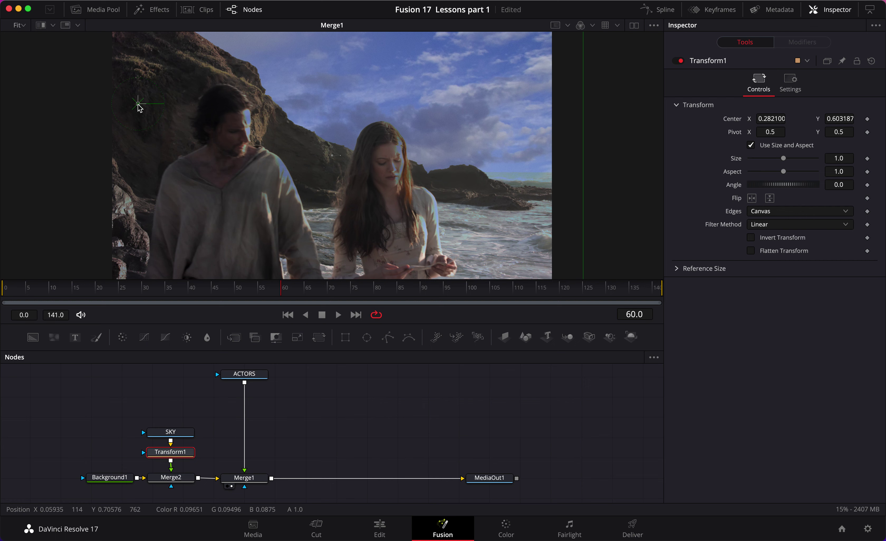
scroll(349, 175, "down", 3)
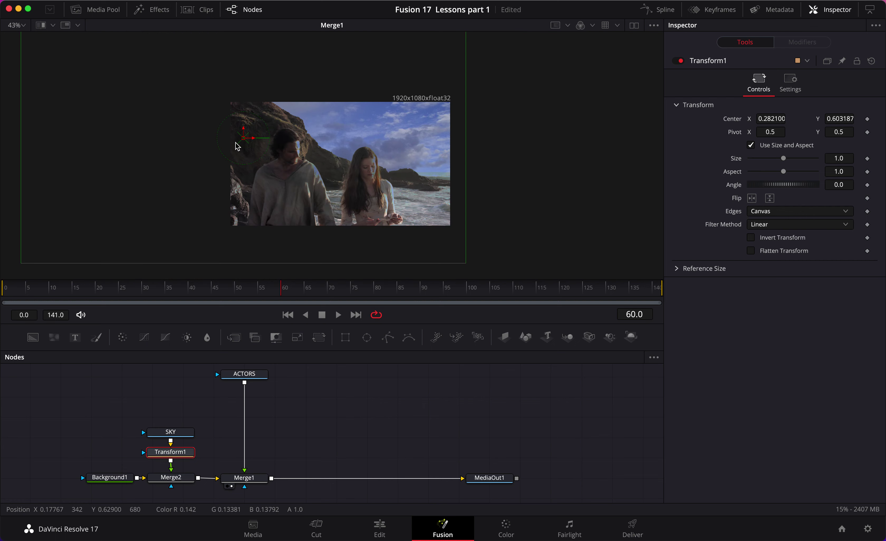
left_click_drag(243, 138, 242, 138)
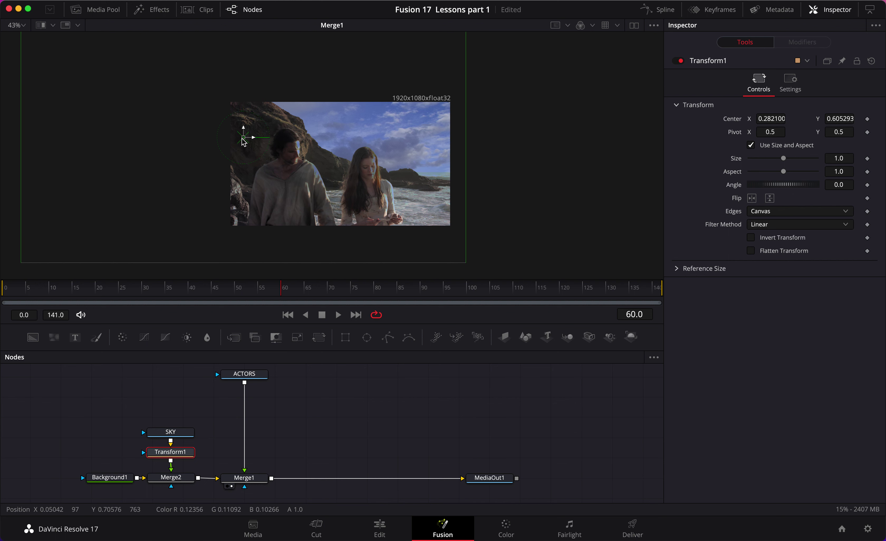
left_click(445, 390)
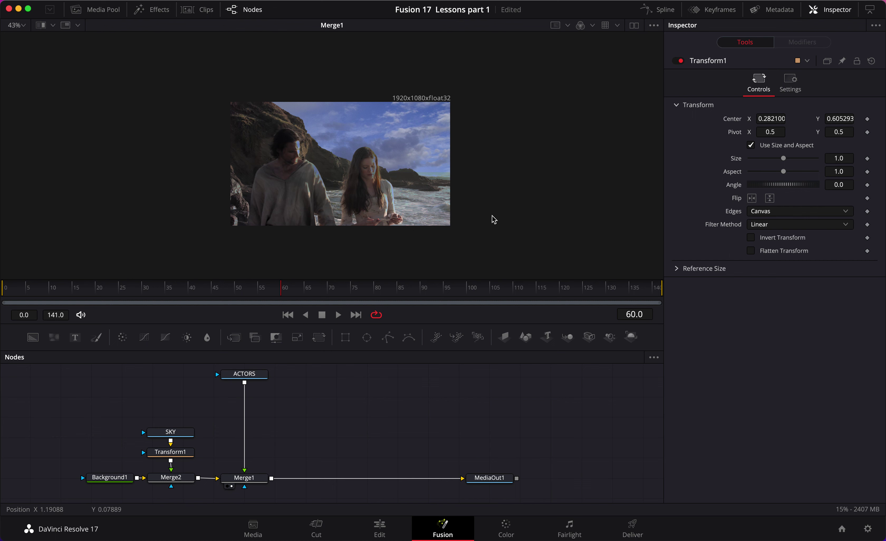
key("super+f")
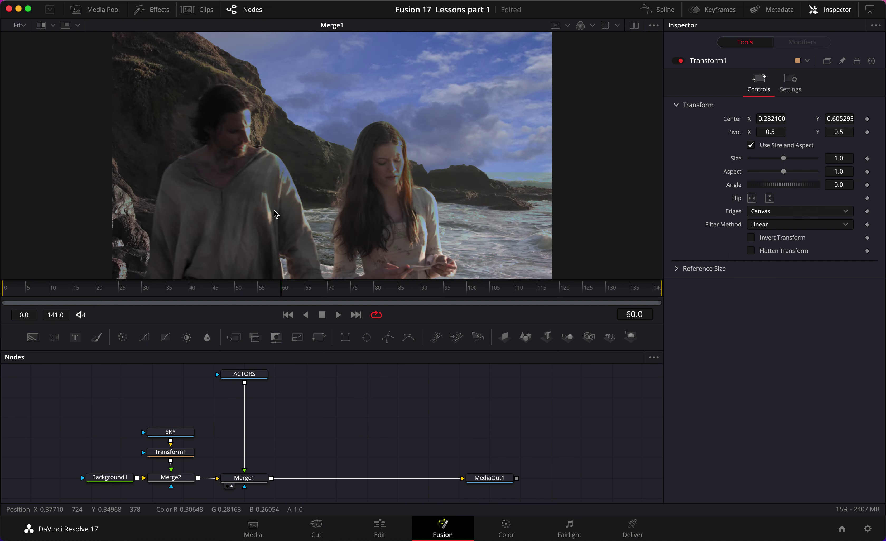
- Add a Luma Keyer beside ACTORS and feed it from the ACTORS output
left_click(244, 373)
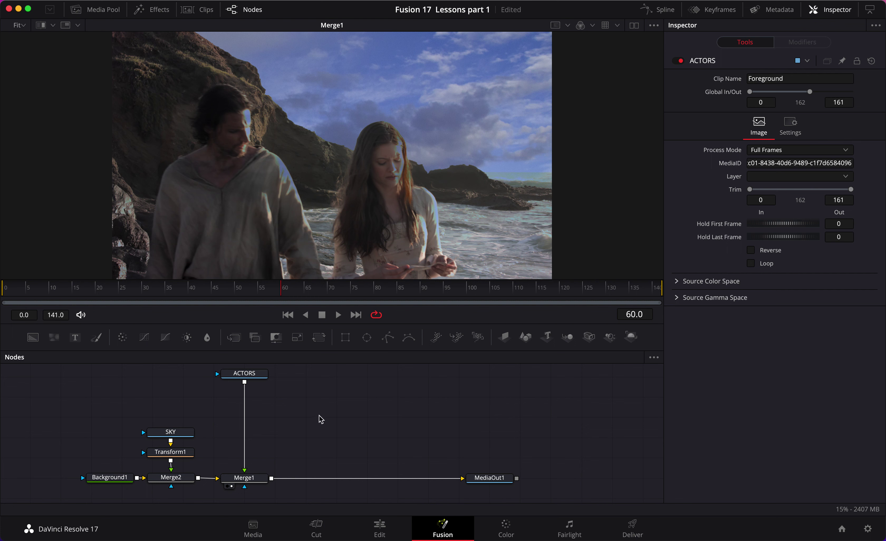
key("shift+space")
type("LUMA")
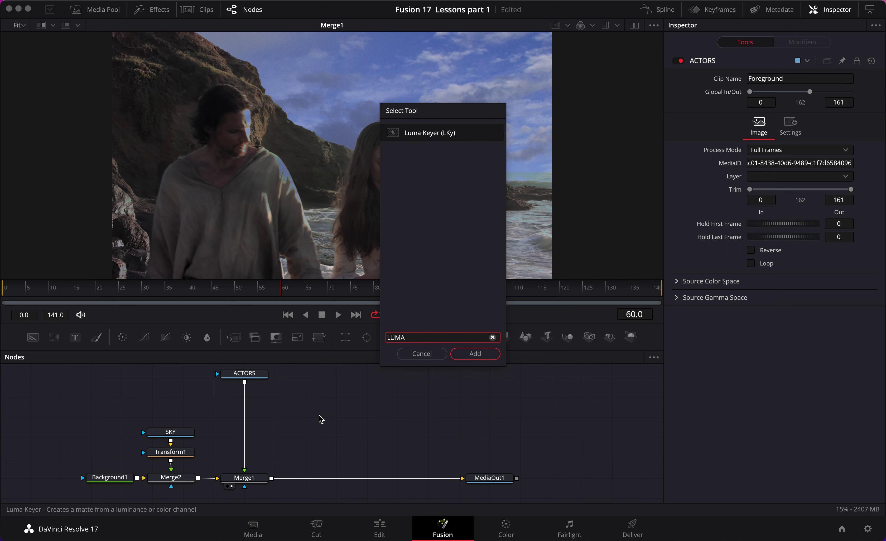
key("Return")
left_click_drag(245, 381, 327, 391)
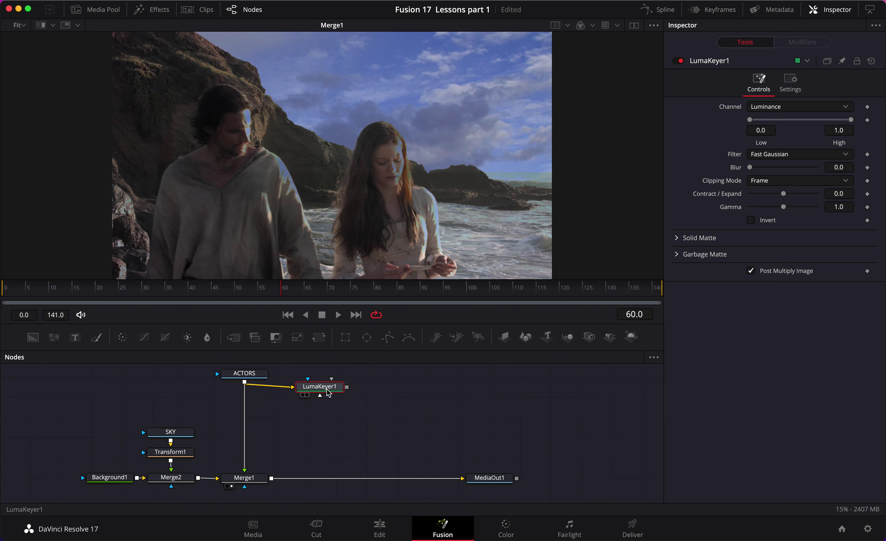
- View LumaKeyer1's alpha channel and set its luminance range to Low 0.7 and High 0.9
key("1")
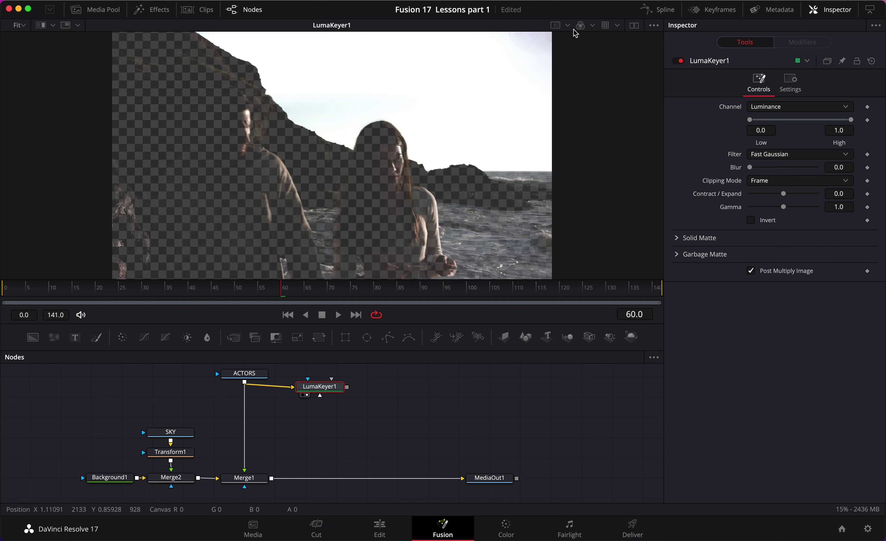
left_click(580, 25)
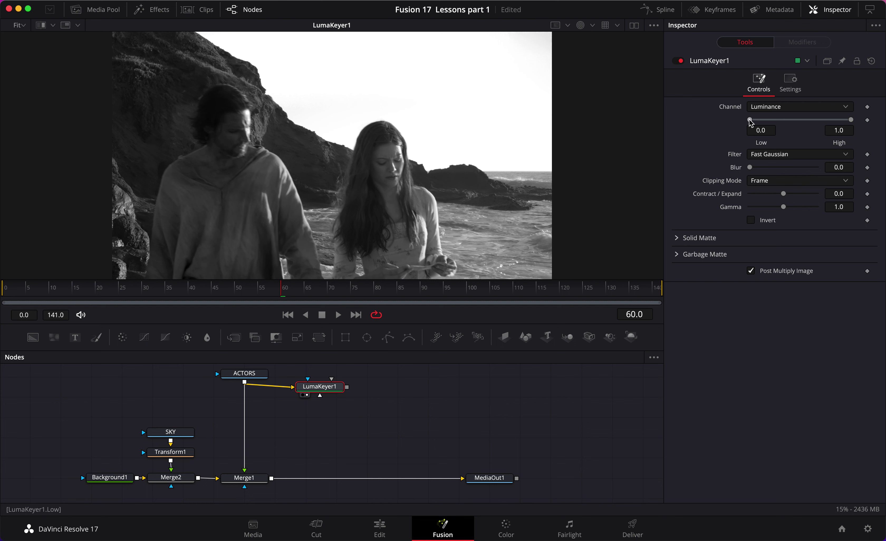
left_click_drag(749, 121, 829, 128)
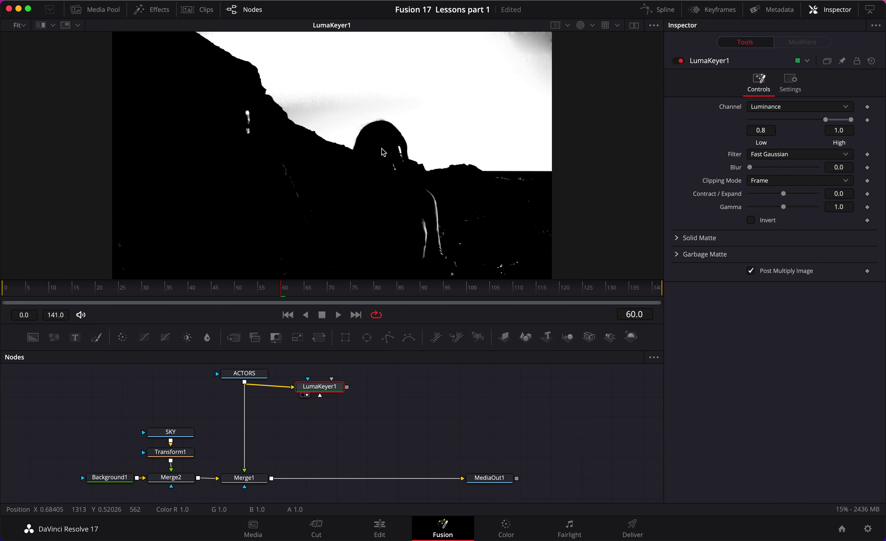
left_click_drag(827, 123, 817, 122)
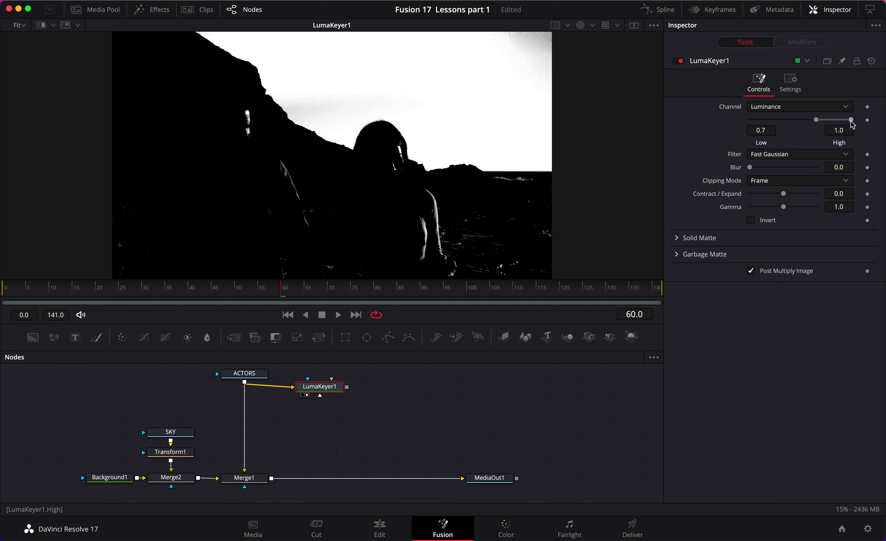
left_click_drag(854, 123, 844, 123)
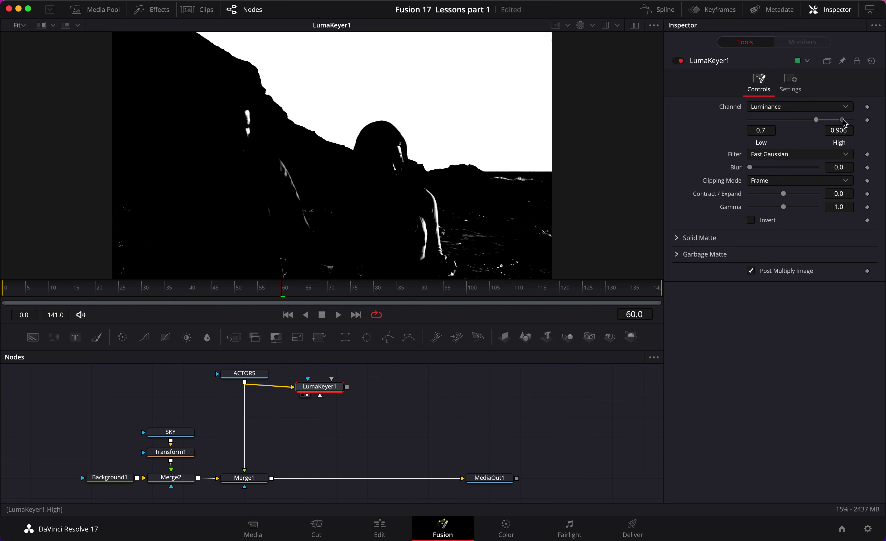
left_click(841, 131)
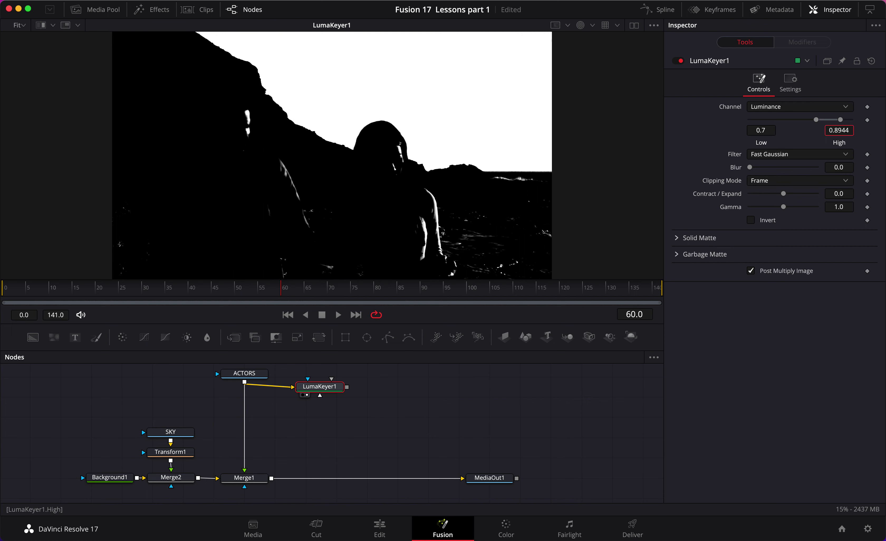
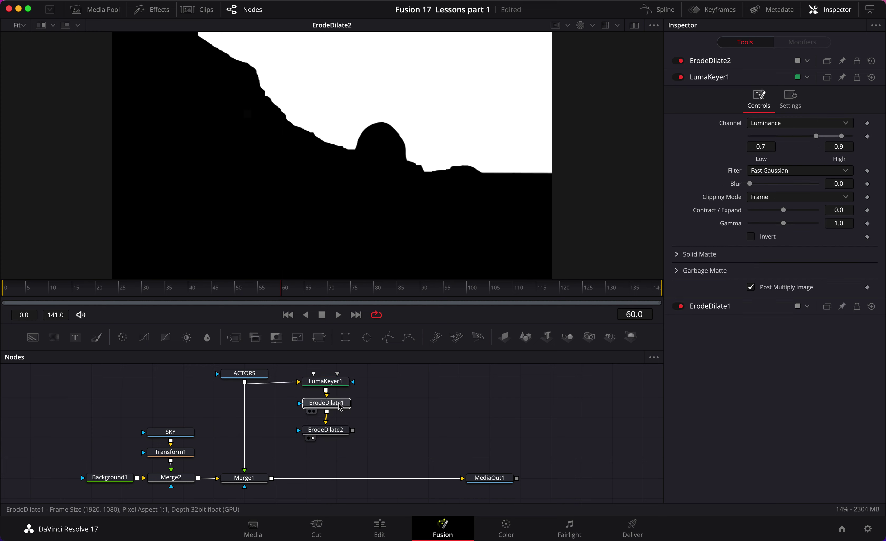
- Align ErodeDilate1 and ErodeDilate2 in a compact column beneath LumaKeyer1
left_click_drag(340, 407, 341, 404)
left_click(344, 429)
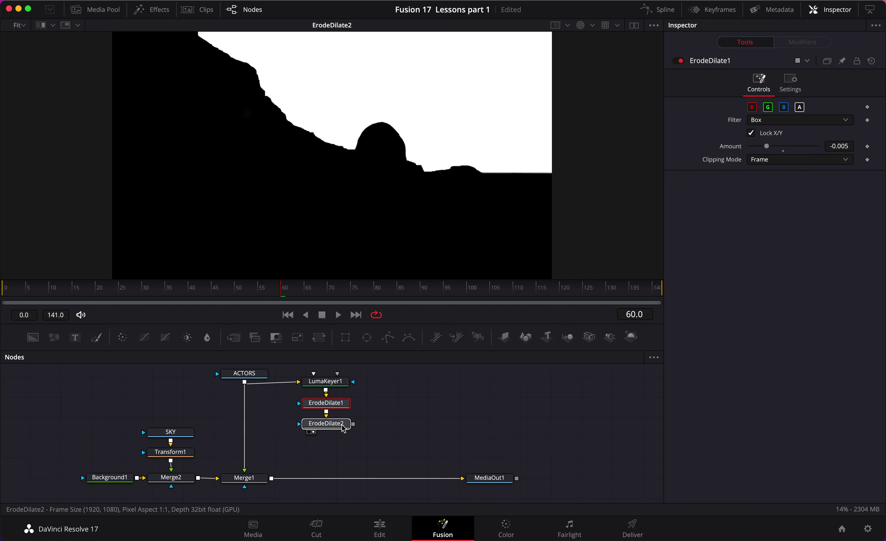
left_click(394, 445)
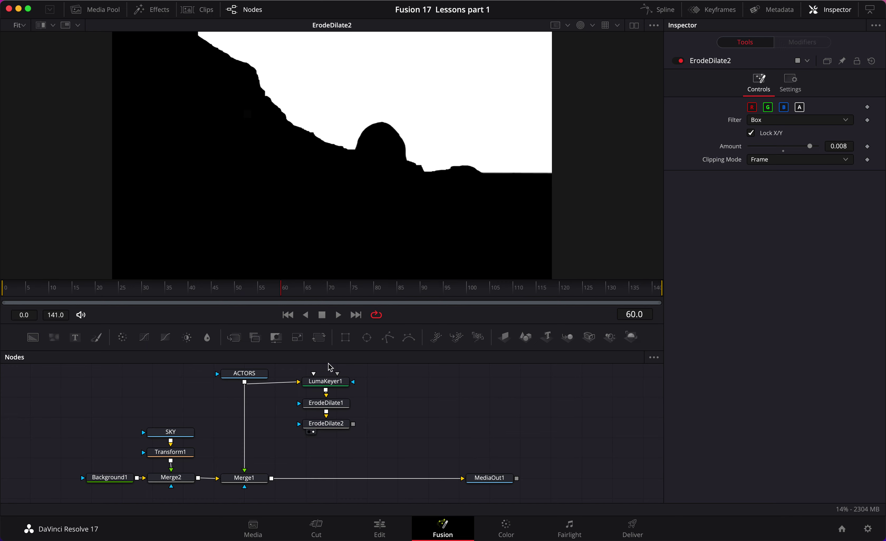
- Add a Matte Control below ErodeDilate2 with ACTORS as its background and ErodeDilate2 as its foreground
left_click_drag(276, 338, 418, 391)
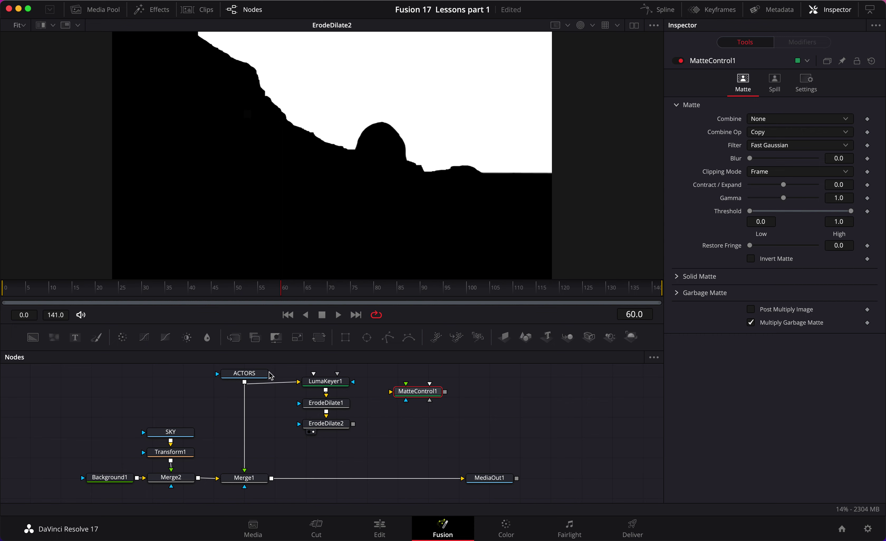
left_click_drag(244, 384, 338, 453)
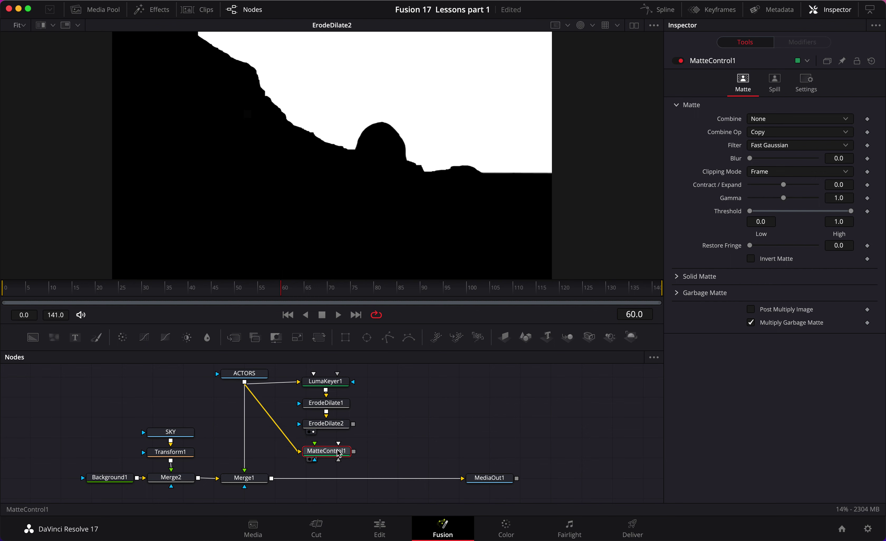
left_click_drag(353, 424, 342, 452)
- Show MatteControl1 in the viewer in full color, and shift the four keying nodes slightly up
key("1")
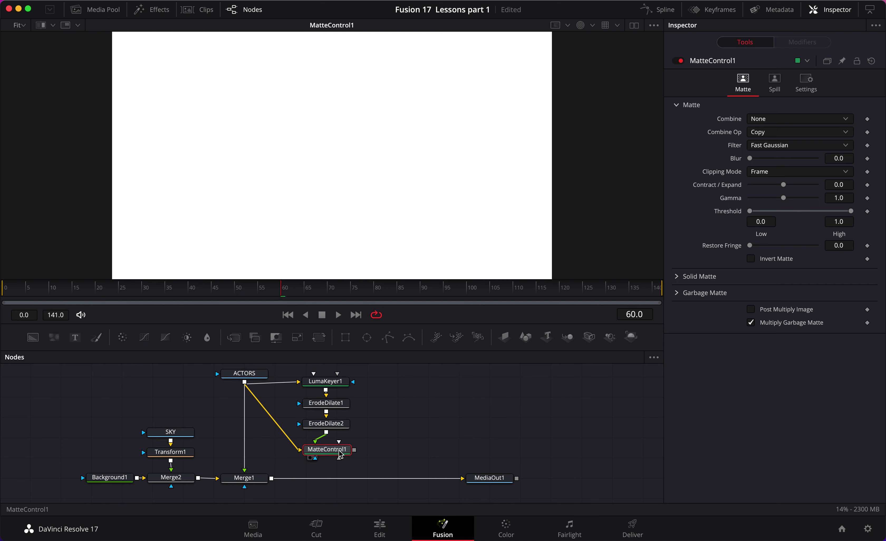
left_click(577, 26)
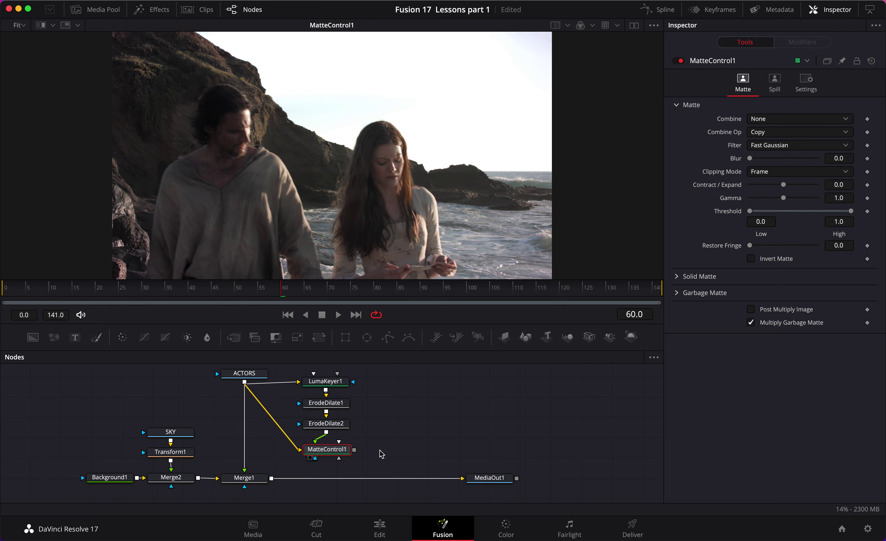
left_click_drag(366, 466, 300, 375)
left_click_drag(328, 386, 330, 381)
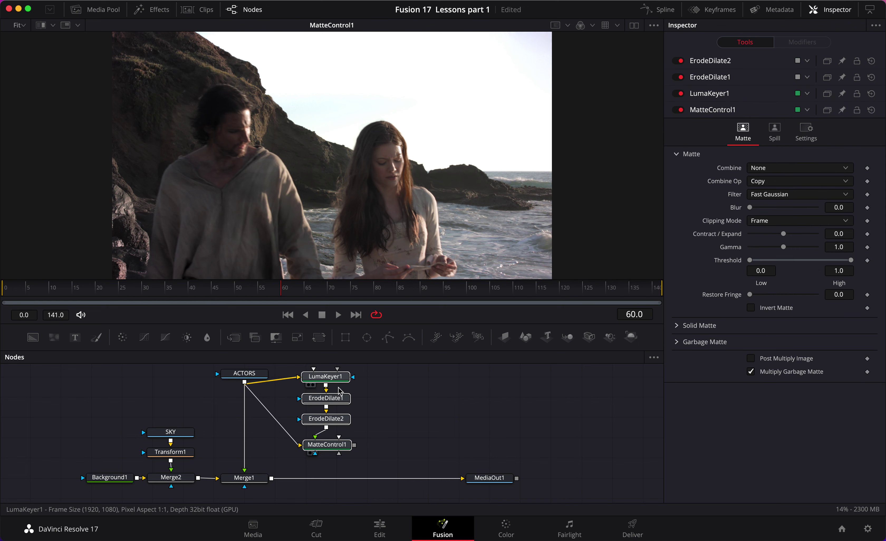
- Set MatteControl1's Combine option to Combine Alpha and invert the matte
left_click(335, 446)
left_click(744, 119)
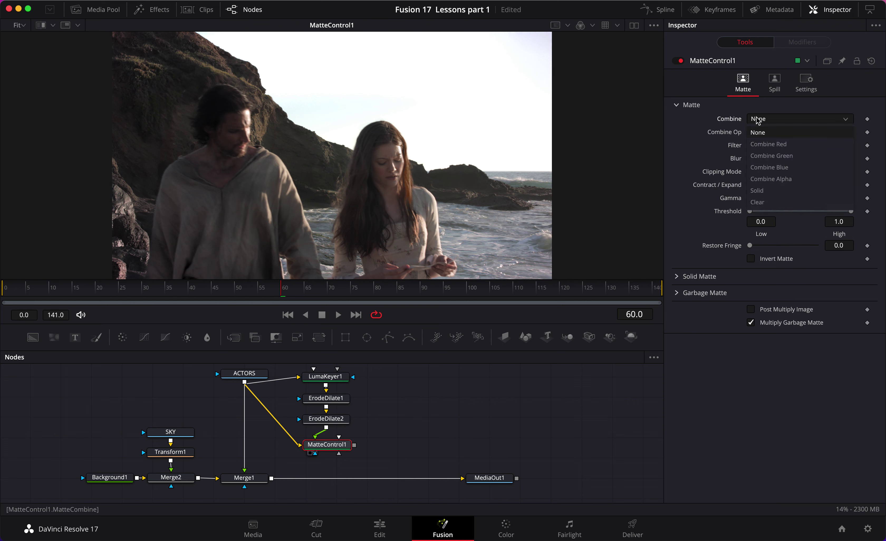
left_click(782, 179)
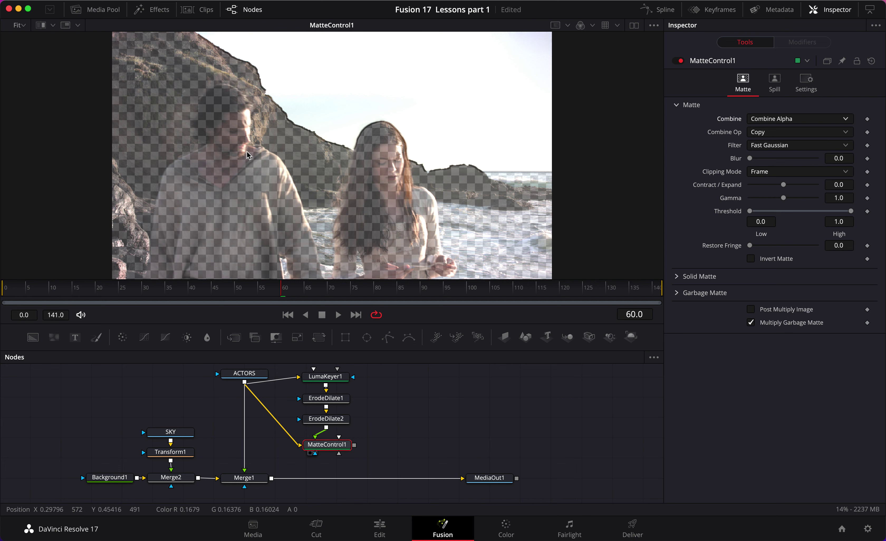
left_click(750, 259)
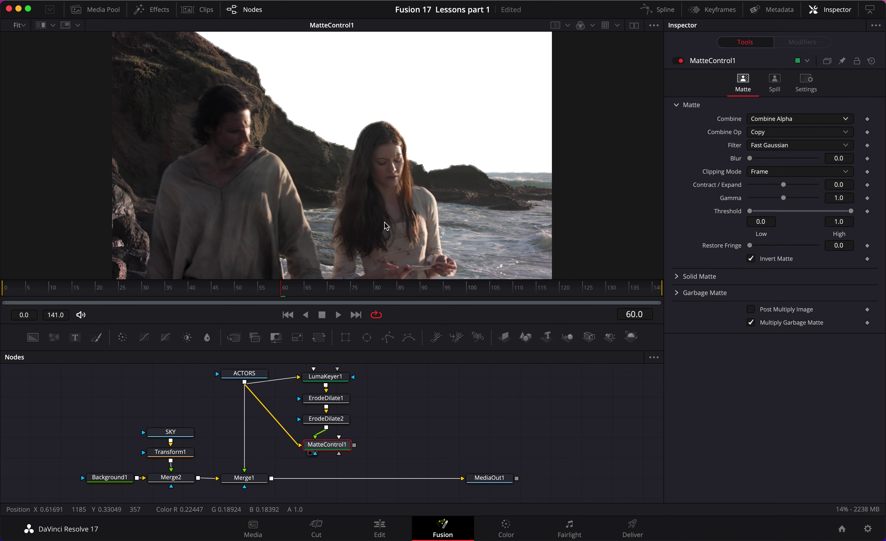
- Add a Merge between Merge1 and MediaOut1, with MatteControl1 as its foreground
left_click(248, 479)
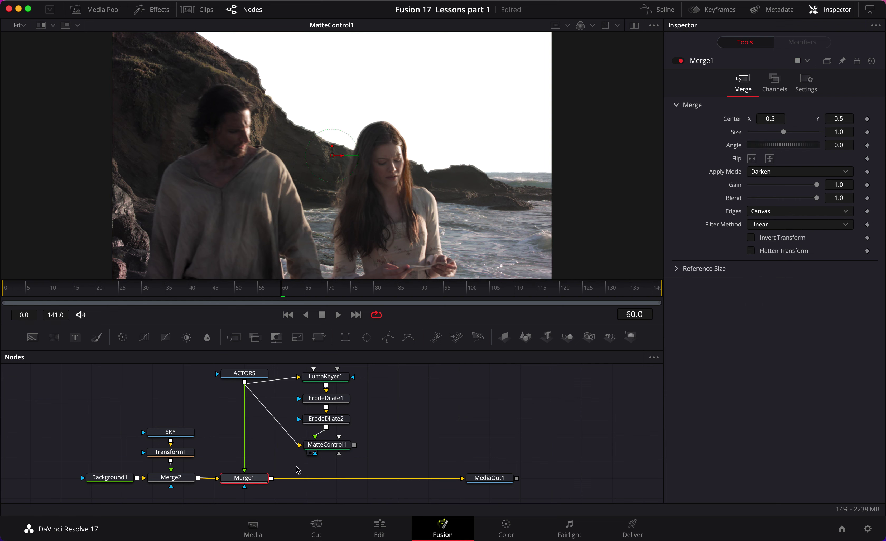
left_click(234, 336)
left_click_drag(355, 448, 308, 473)
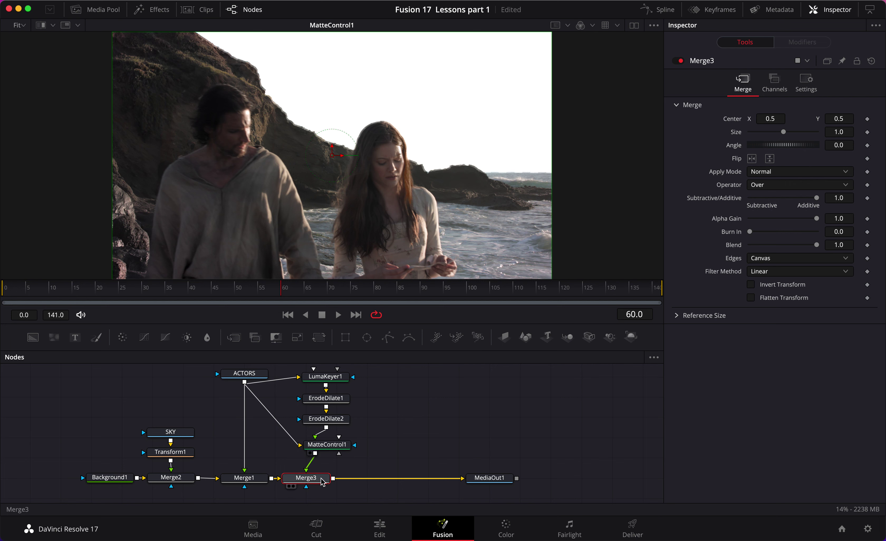
- Show Merge3 in the viewer and enable Post Multiply Image on MatteControl1
key("2")
left_click(327, 444)
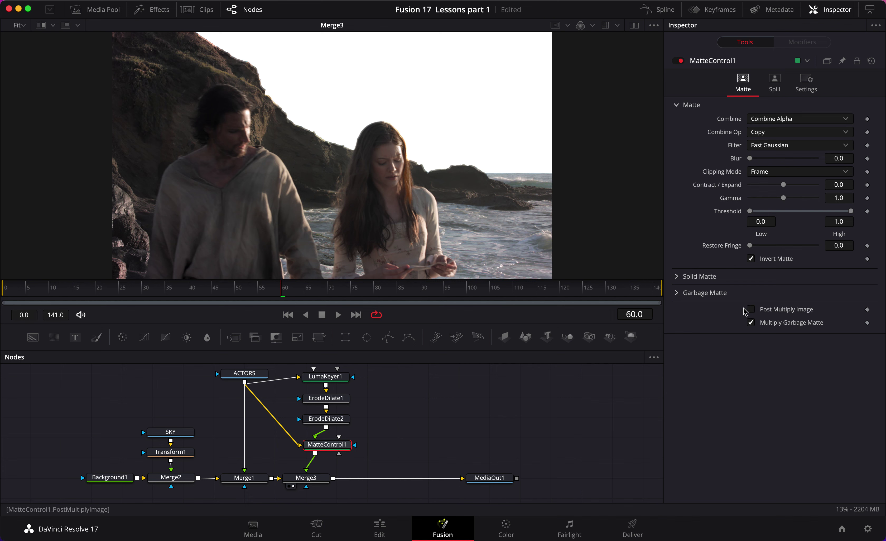
left_click(752, 309)
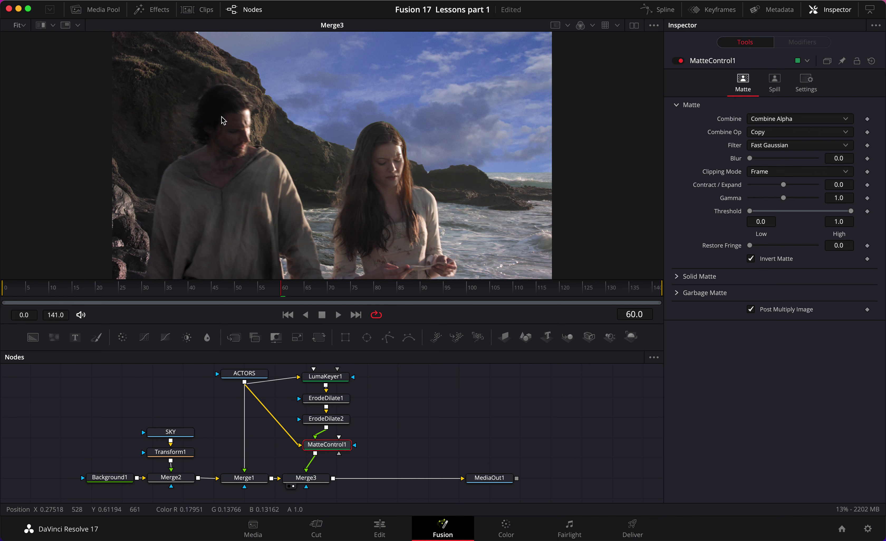
- Set the blur of LumaKeyer1 to 0.5
left_click(333, 375)
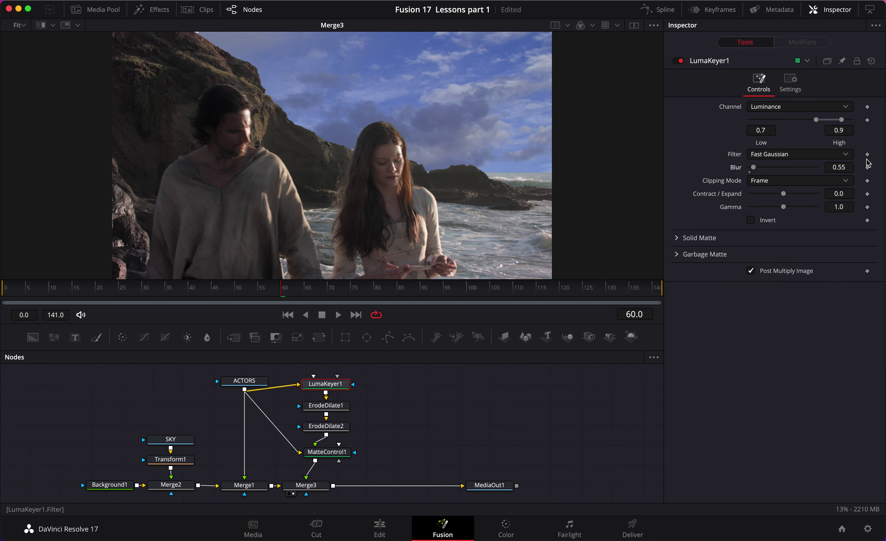
left_click(848, 167)
type("0.48")
left_click(535, 433)
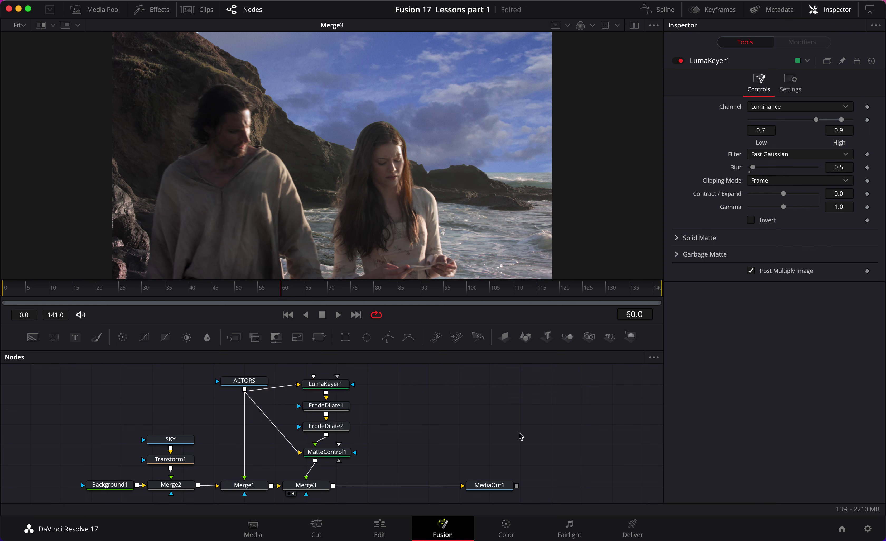
scroll(422, 431, "down", 1)
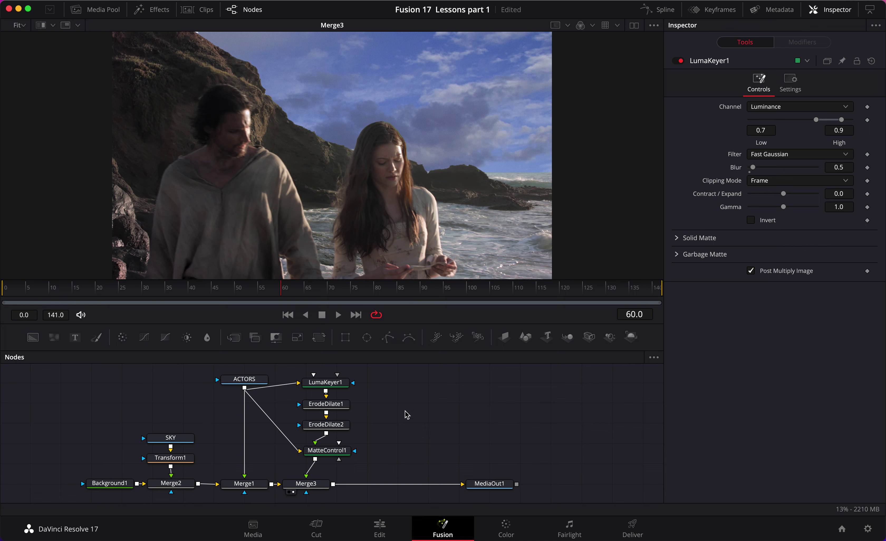
- Play the Merge3 composite from frame 0 to check the sky behind the moving shot, then return to frame 0
left_click_drag(283, 294, 2, 299)
key("space")
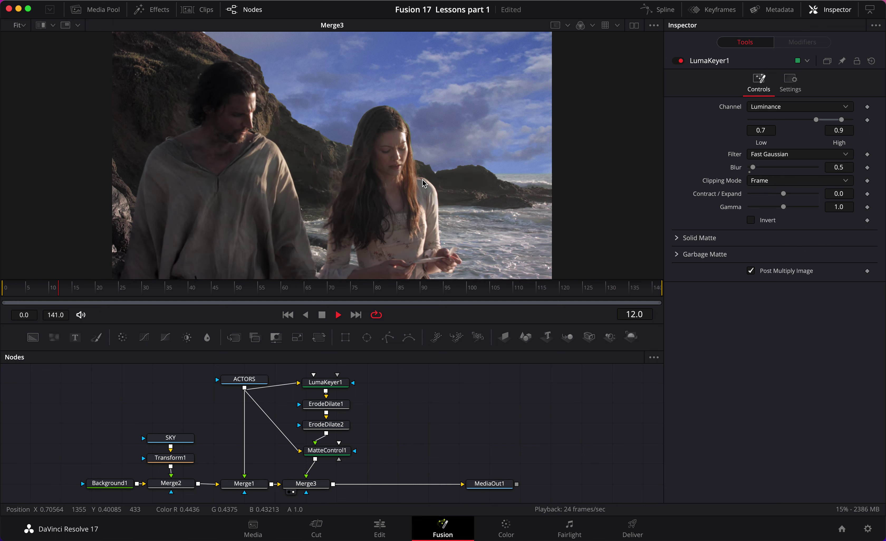
key("space")
left_click_drag(249, 292, 6, 299)
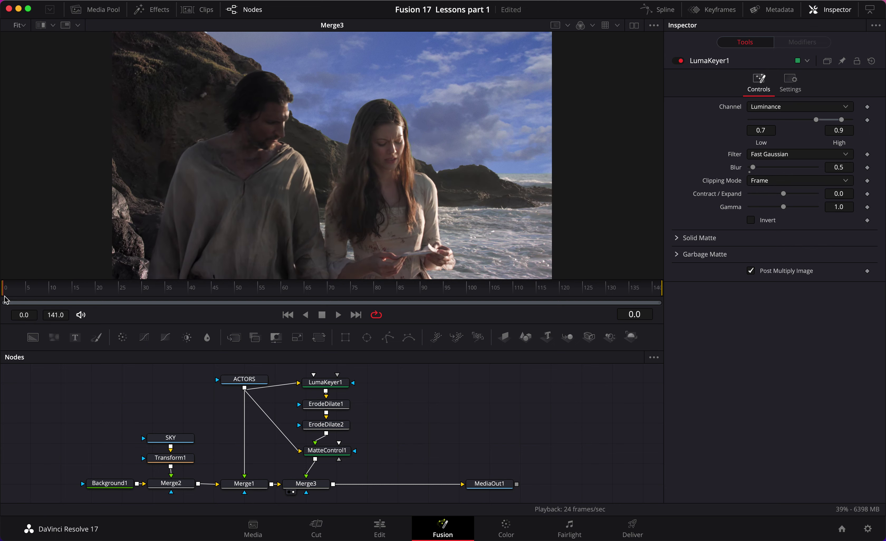
- Modify the Center of Merge2 with a Tracker position modifier
left_click(176, 485)
scroll(176, 488, "down", 1)
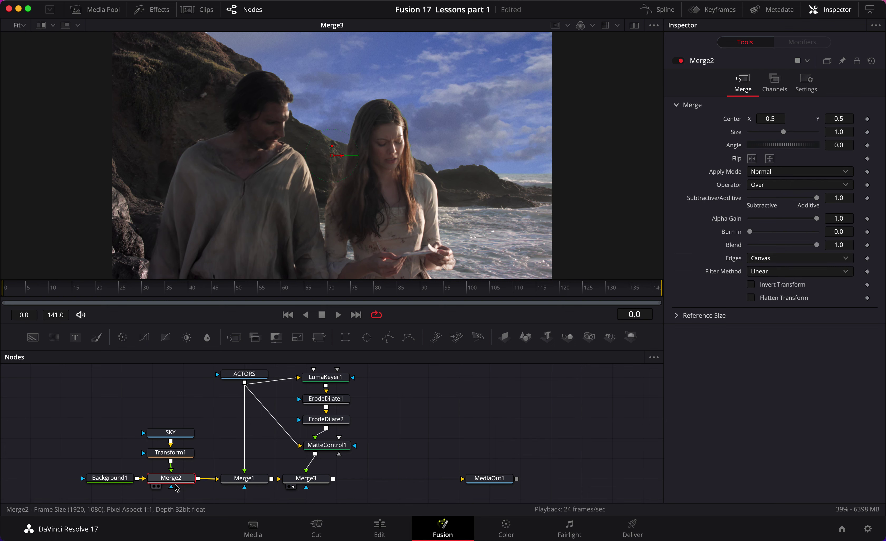
right_click(332, 156)
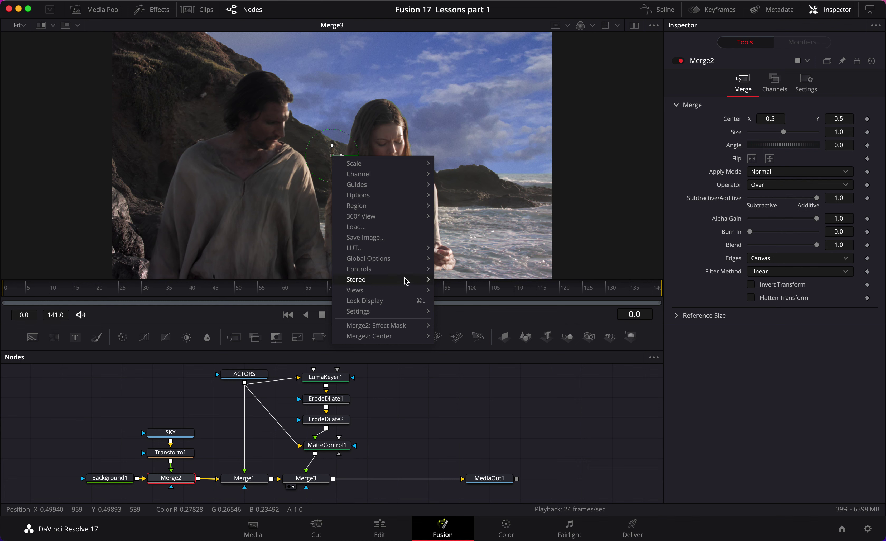
mouse_move(401, 338)
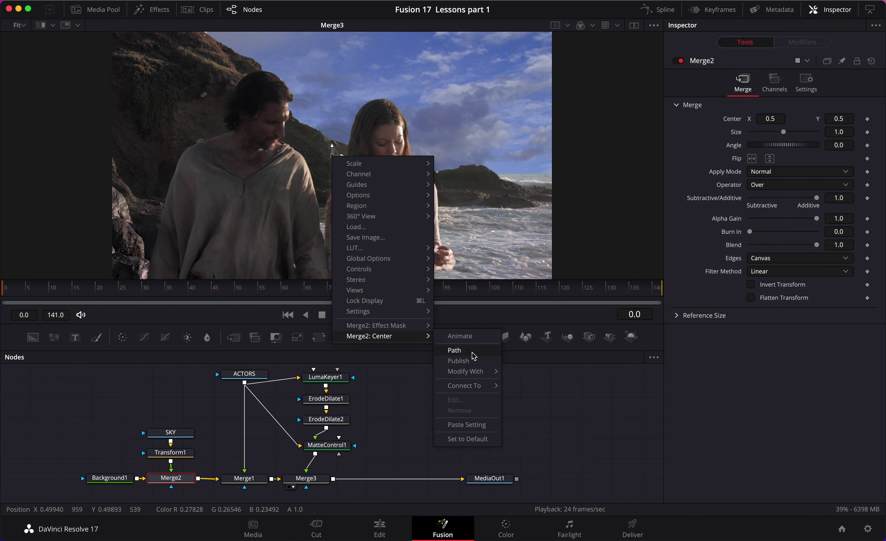
mouse_move(489, 372)
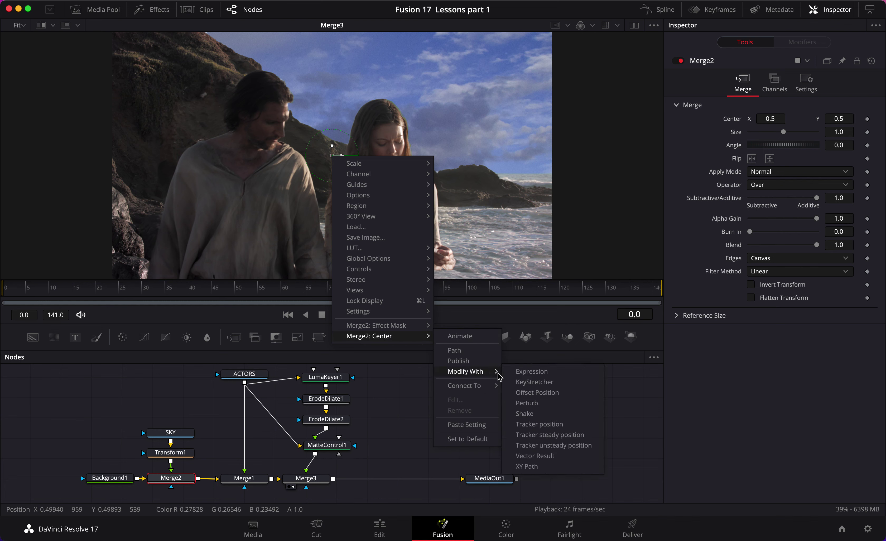
left_click(563, 424)
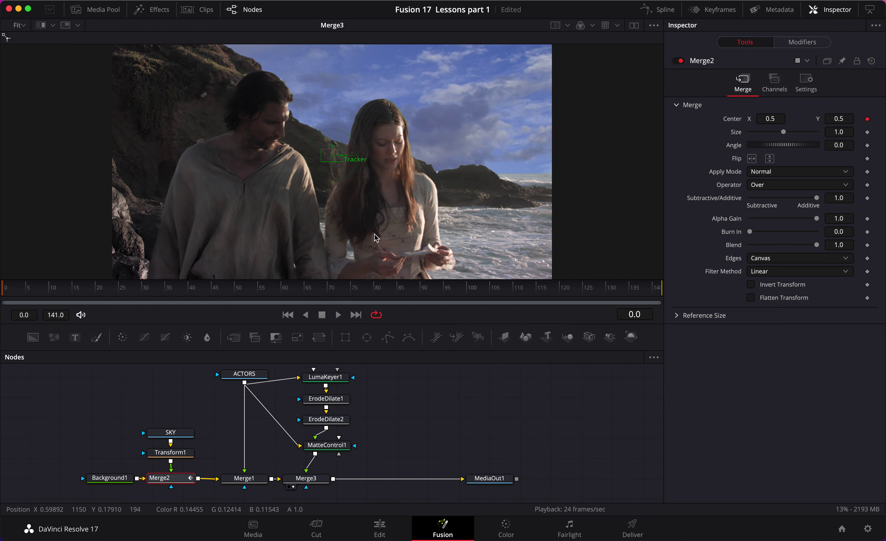
- Set the tracker source of Merge2's Track1 modifier to the ACTORS node
left_click(798, 44)
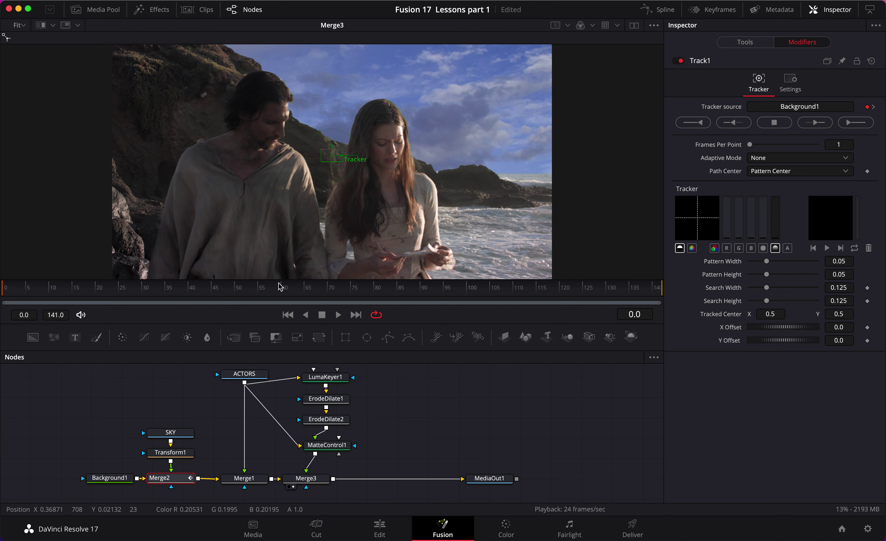
left_click(253, 376)
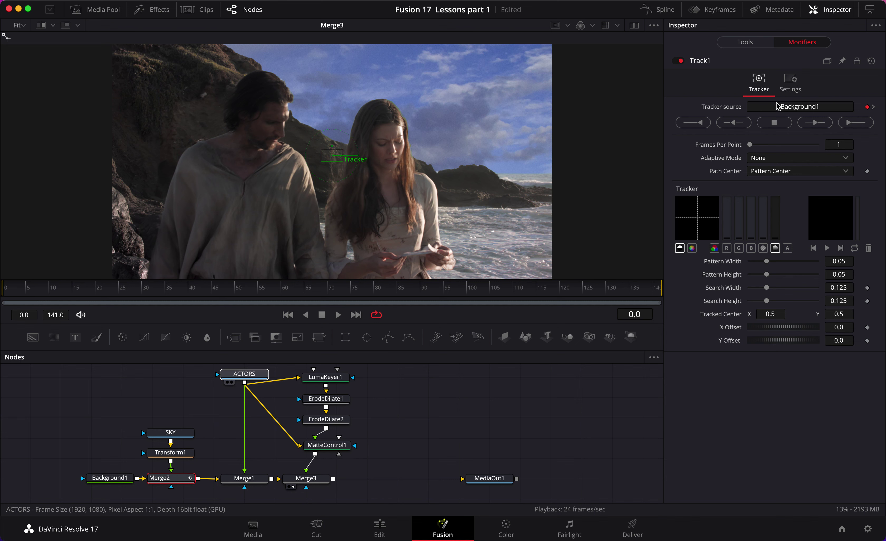
left_click_drag(777, 107, 779, 107)
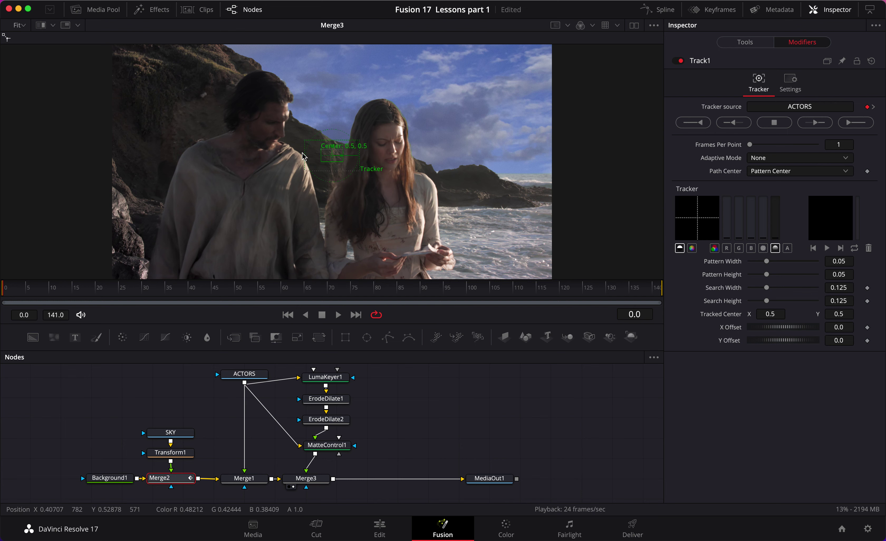
- Fit the tracker pattern, about 0.039 by 0.031, over the cliff between the actors and track forward from frame 0 to the end
scroll(343, 178, "up", 3)
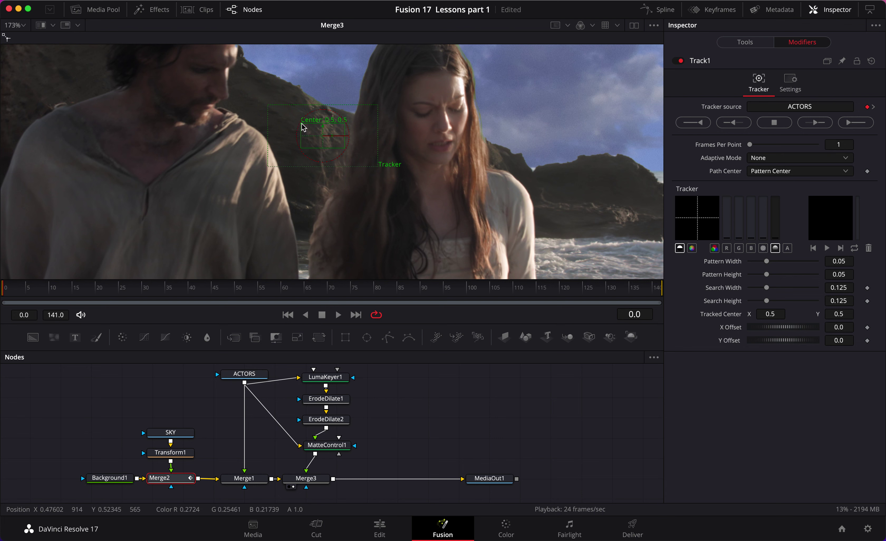
left_click_drag(302, 127, 295, 108)
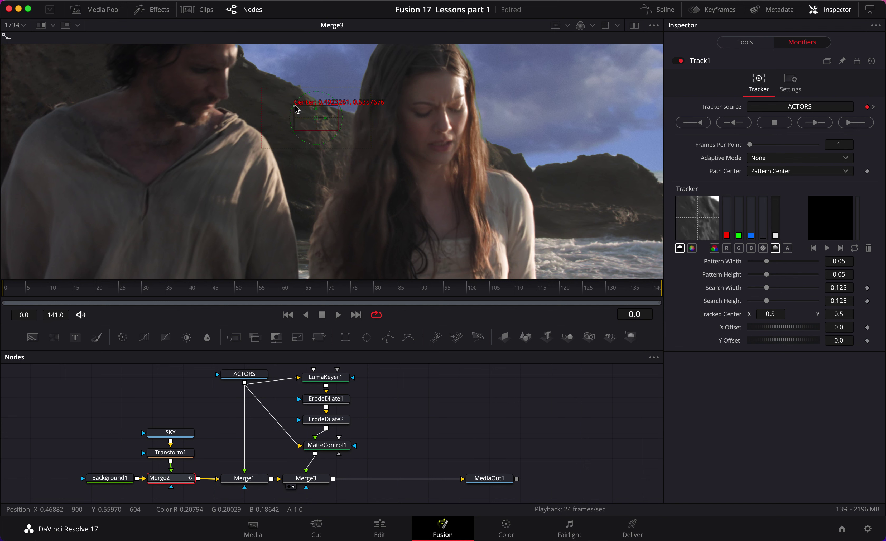
left_click_drag(336, 131, 334, 125)
scroll(361, 202, "down", 2)
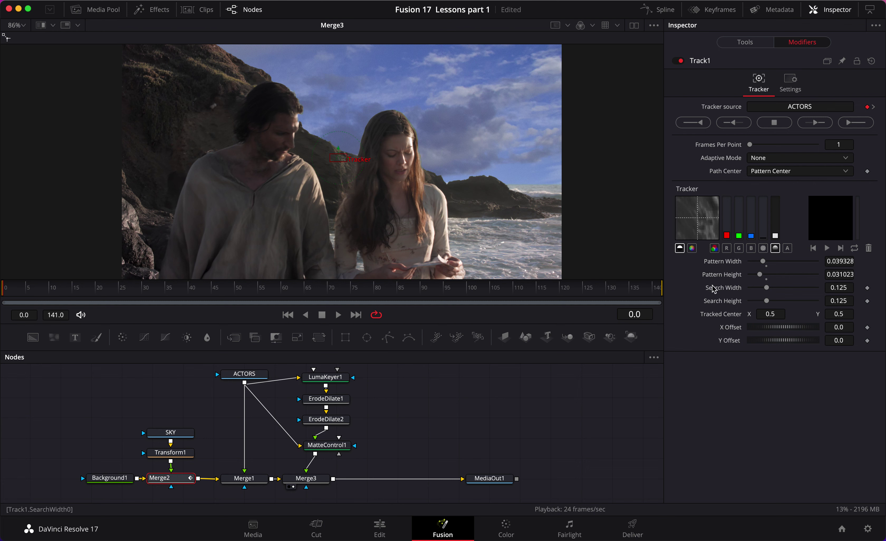
left_click(847, 126)
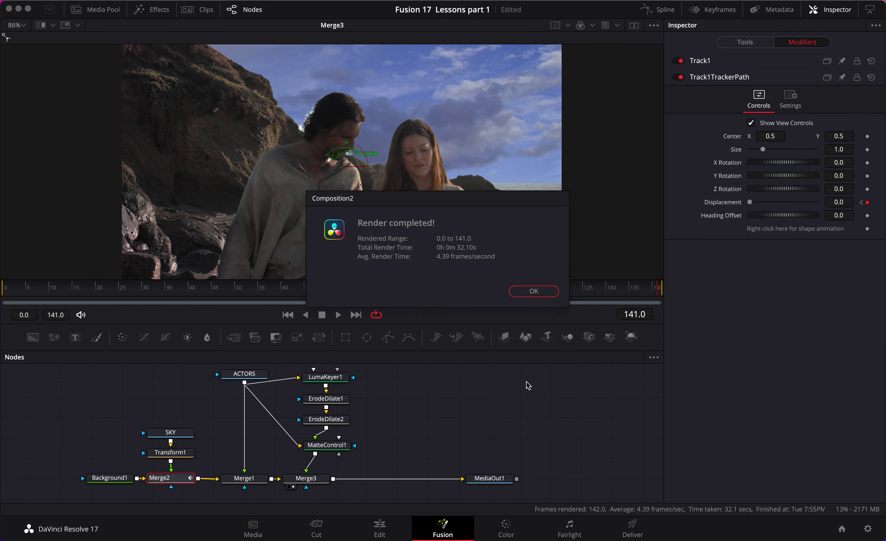
left_click(534, 292)
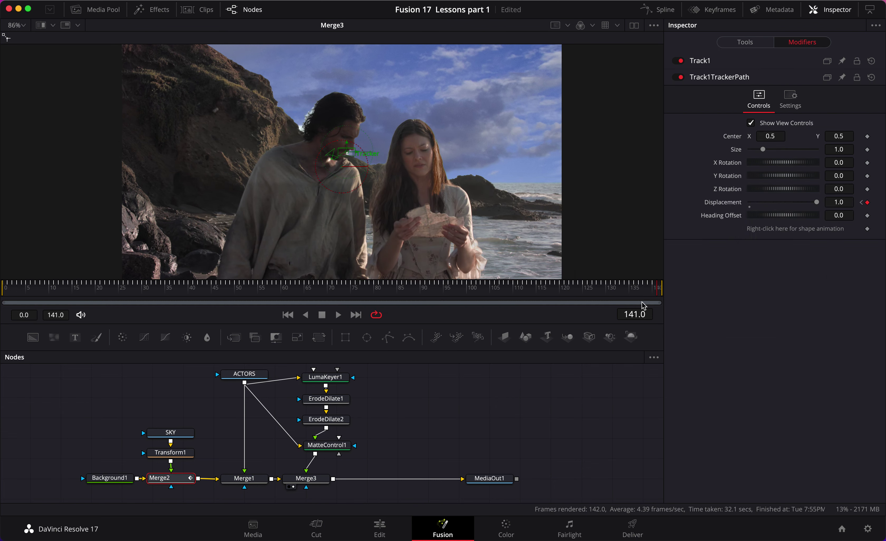
- At frame 131, set Track1's Path Center to Track Center (Append)
left_click_drag(659, 295, 615, 301)
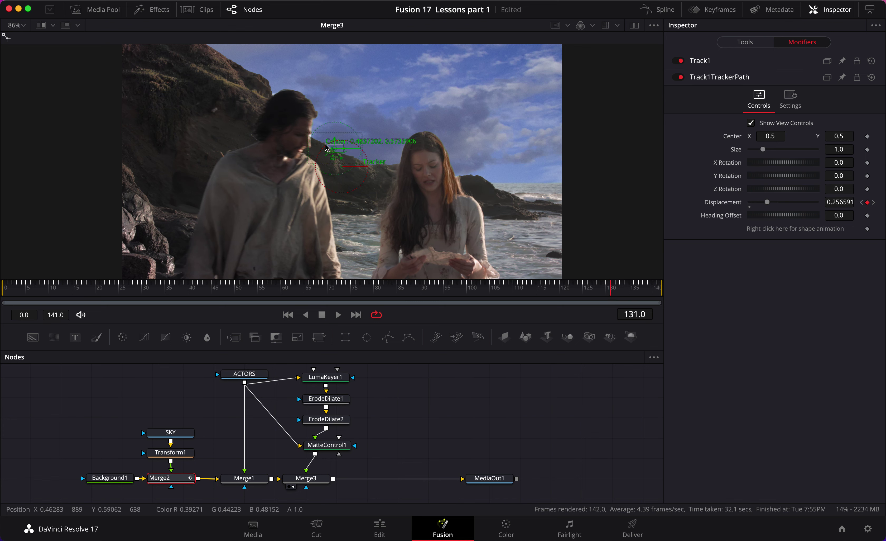
left_click(727, 65)
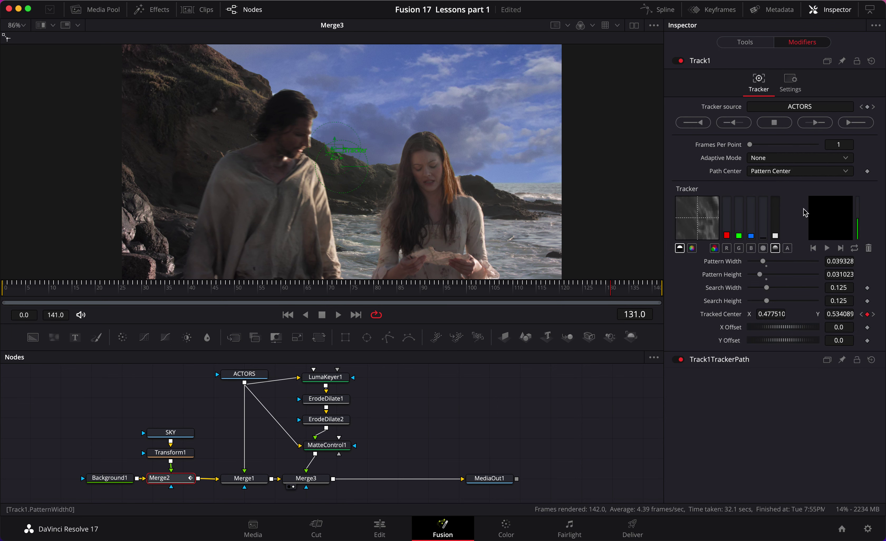
left_click(789, 175)
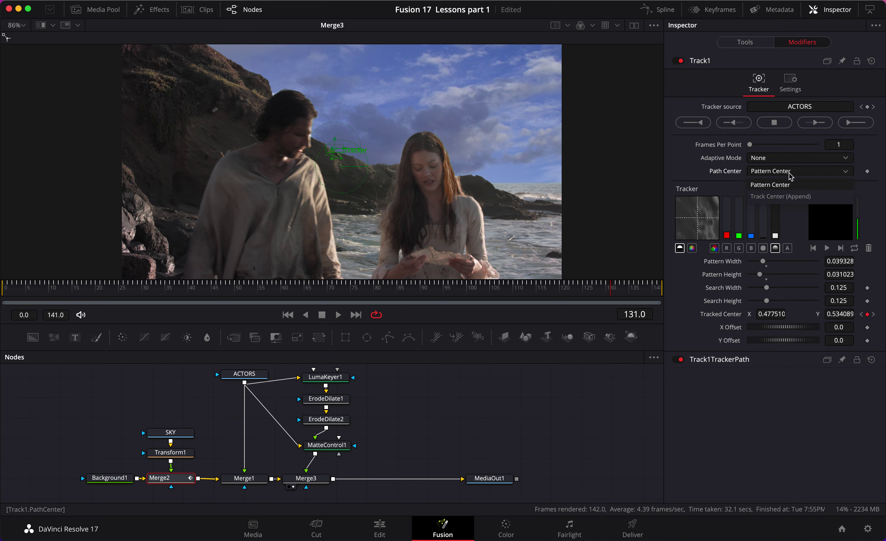
left_click(792, 199)
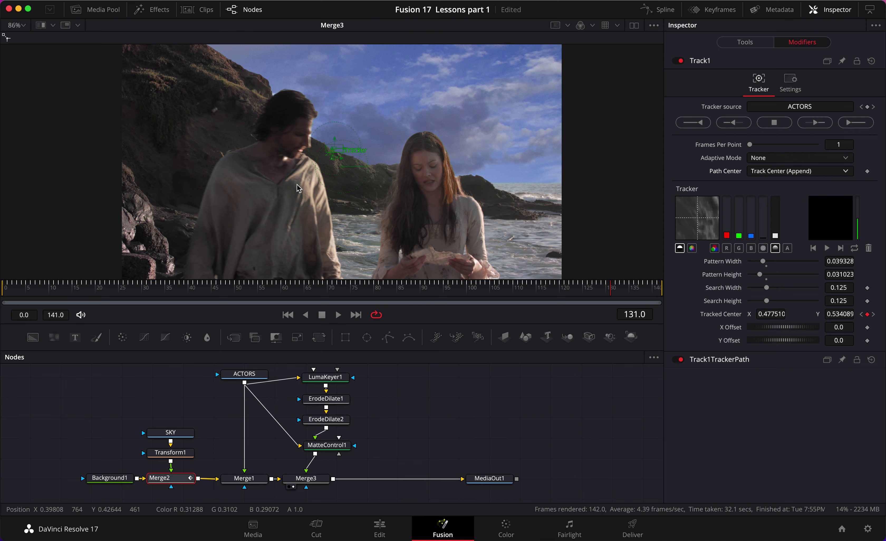
- Move the tracker pattern onto the cliff face on the other side of the man and track forward from frame 131 to the end
scroll(264, 185, "up", 3)
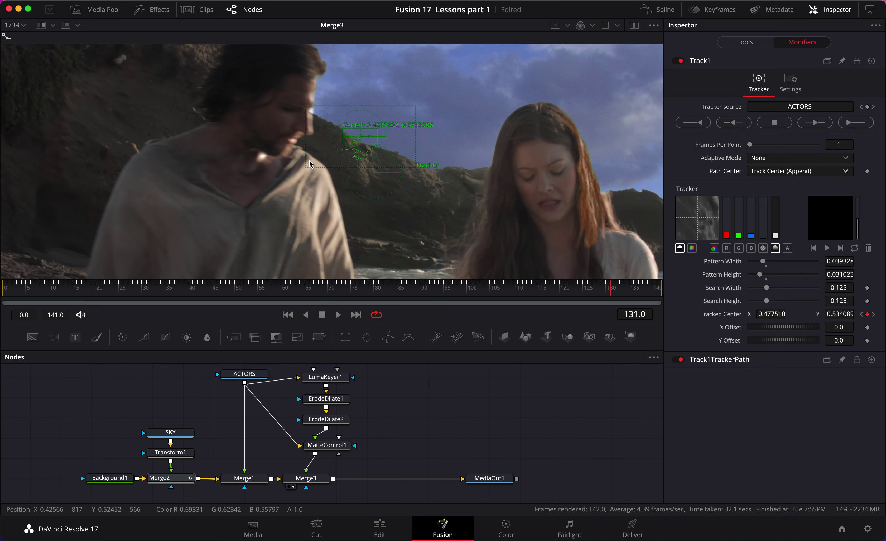
key("super+s")
left_click_drag(345, 132, 107, 57)
scroll(160, 160, "down", 2)
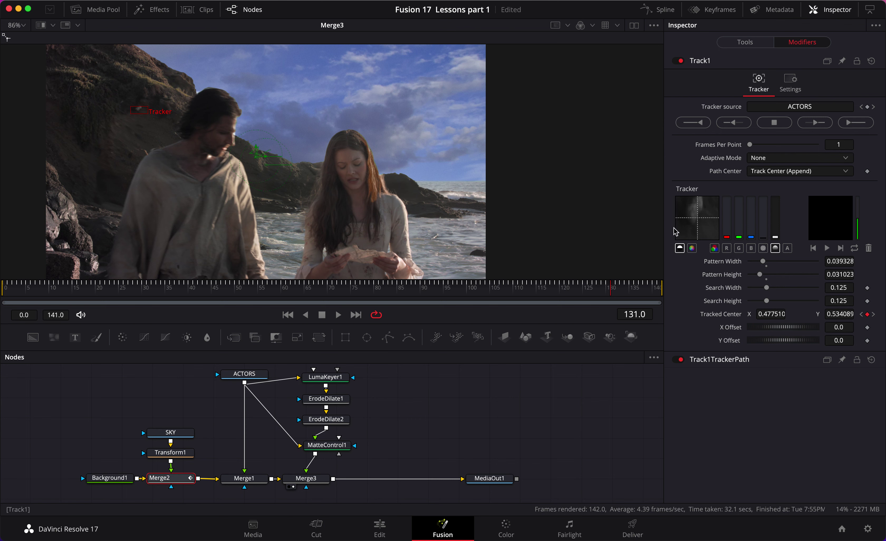
left_click(813, 124)
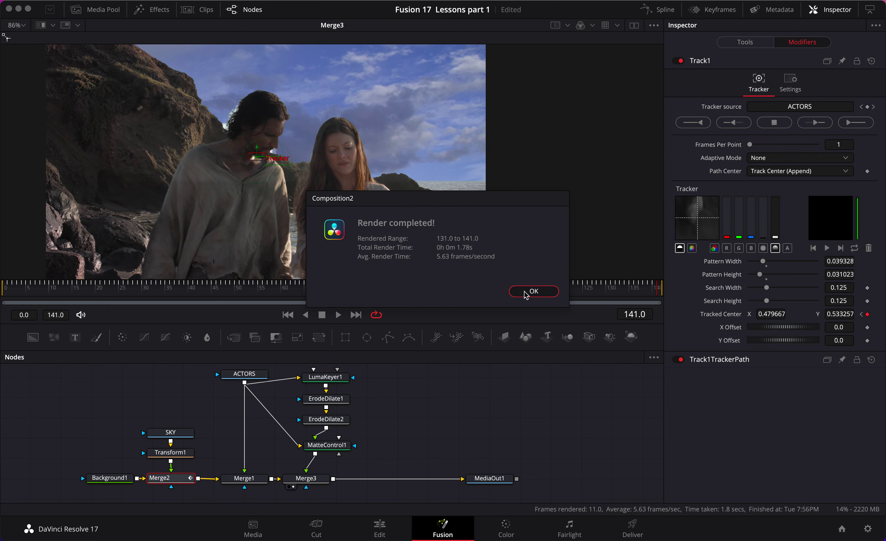
left_click(526, 292)
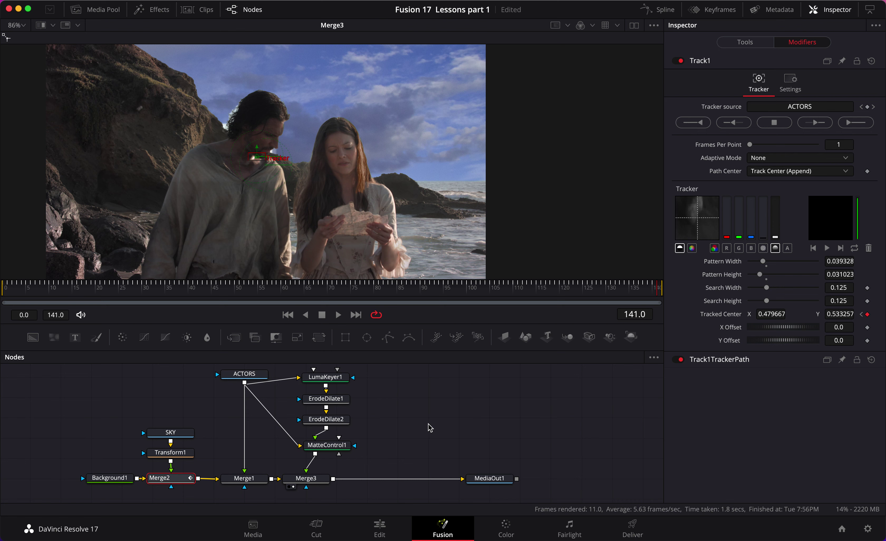
- Show Merge2 fitted in the viewer and play the timeline to check the tracked sky motion
key("1")
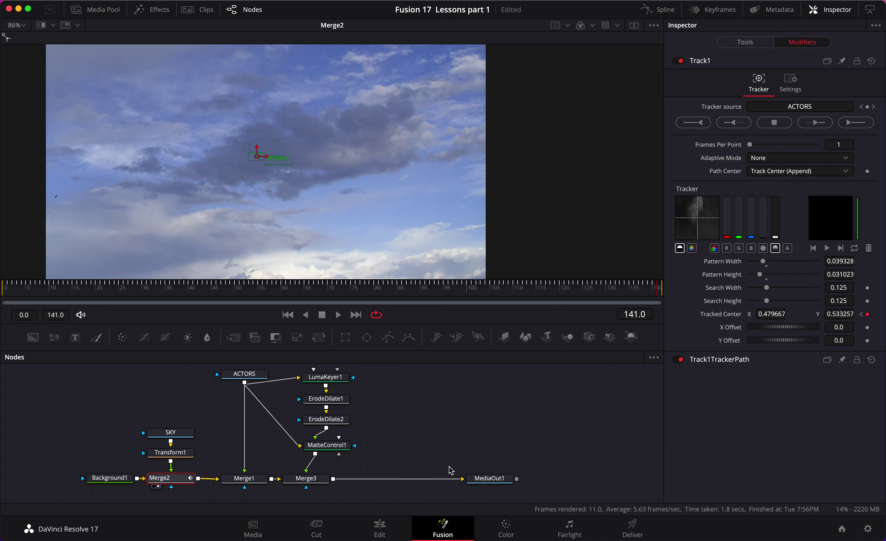
left_click(455, 430)
key("shift+z")
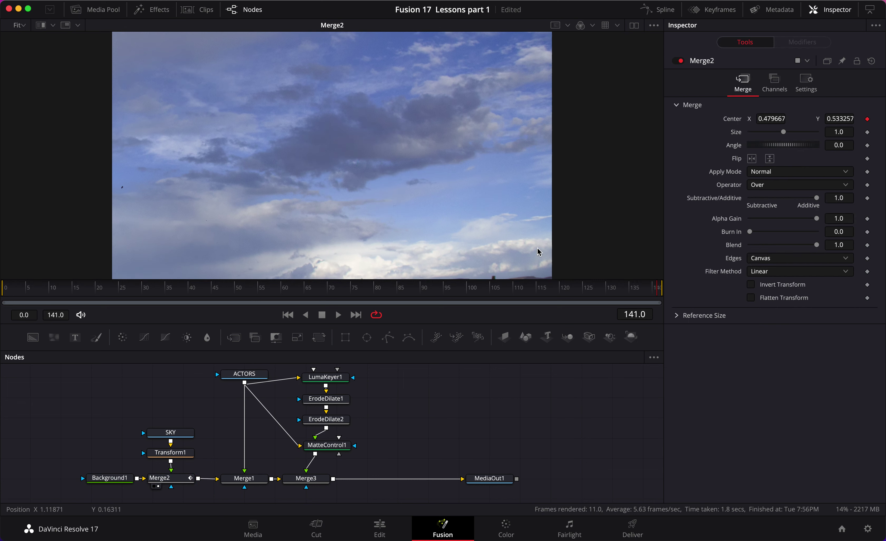
left_click(169, 479)
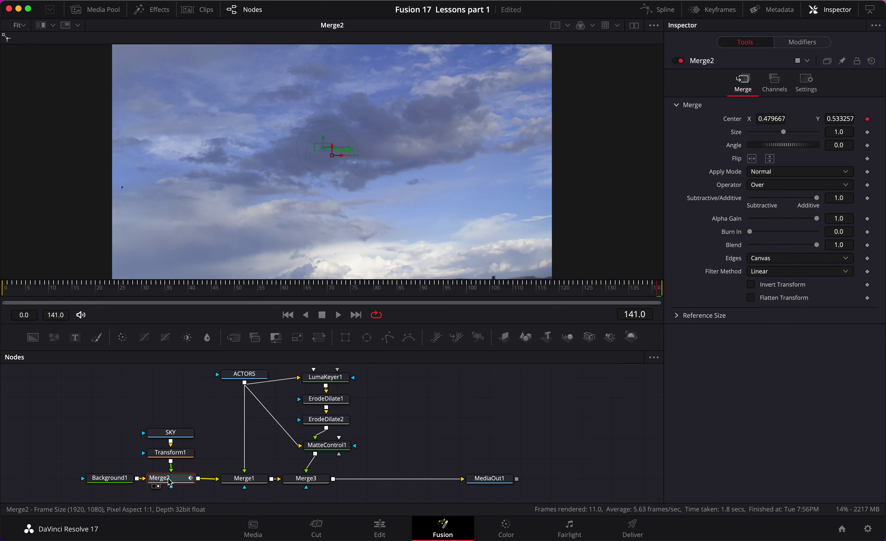
key("space")
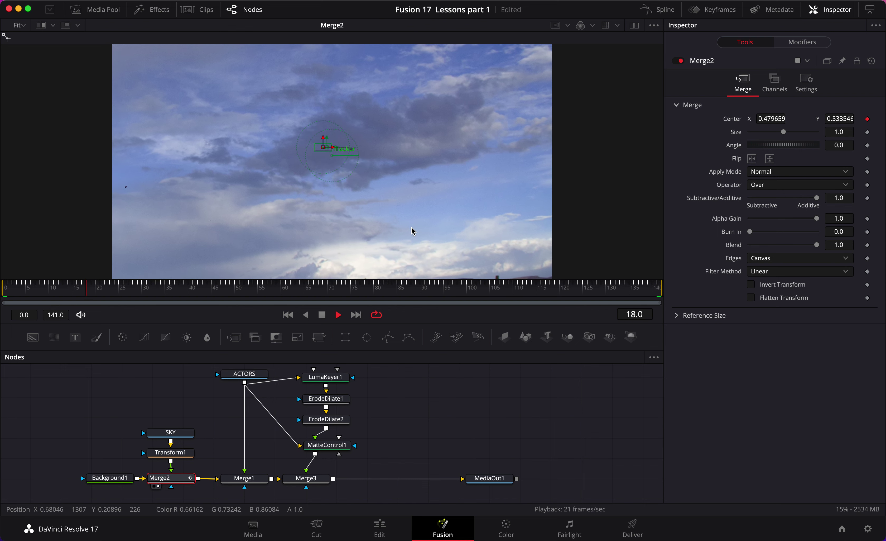
key("space")
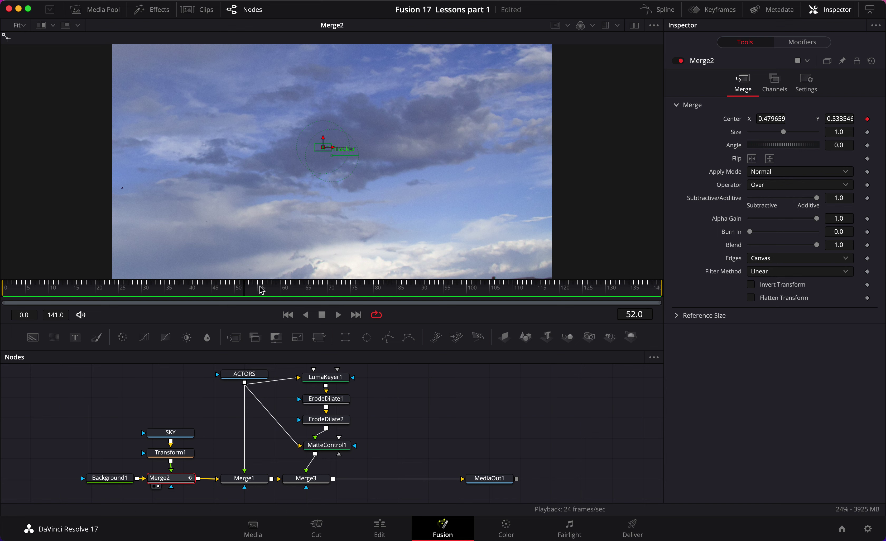
- Return to frame 0 and show Merge3 in the viewer
left_click_drag(244, 291, 2, 312)
left_click(502, 401)
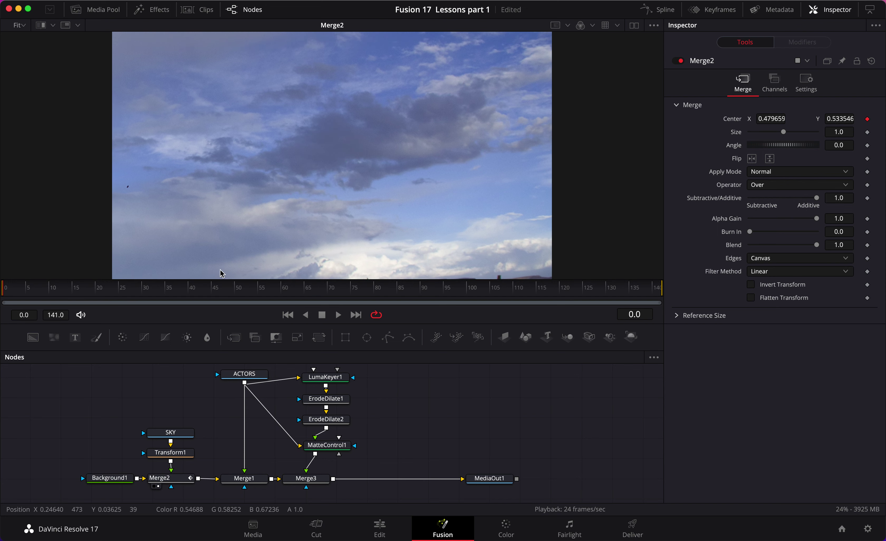
left_click(322, 481)
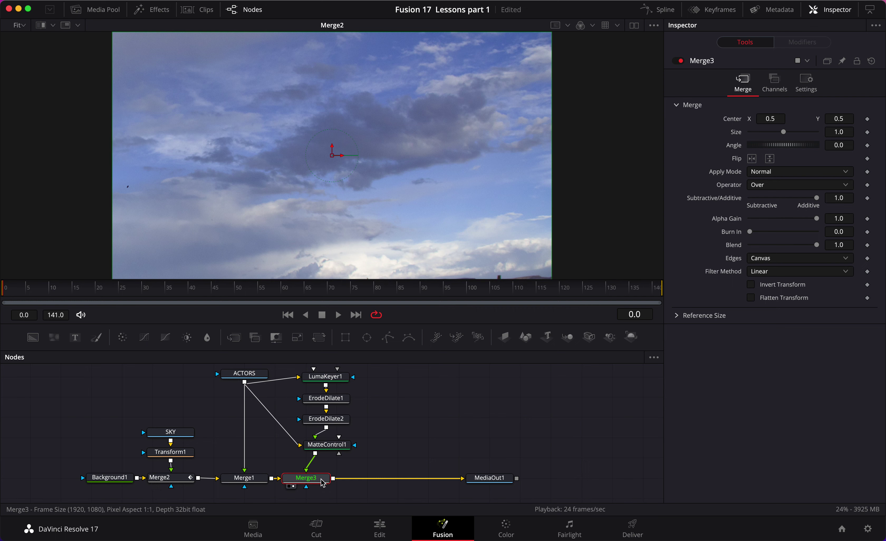
- Show Merge3 in the viewer, play the full composite, and scrub back to frame 24 to check the sky motion
key("1")
key("space")
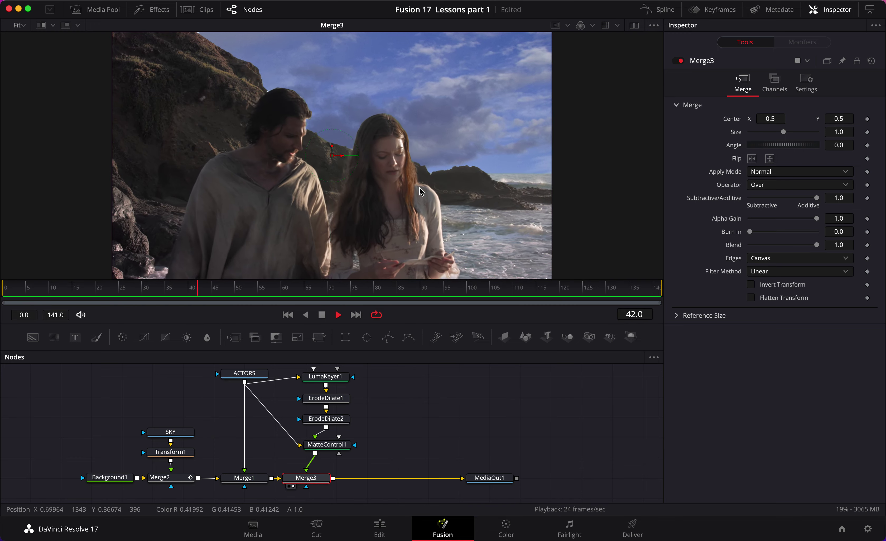
left_click(414, 288)
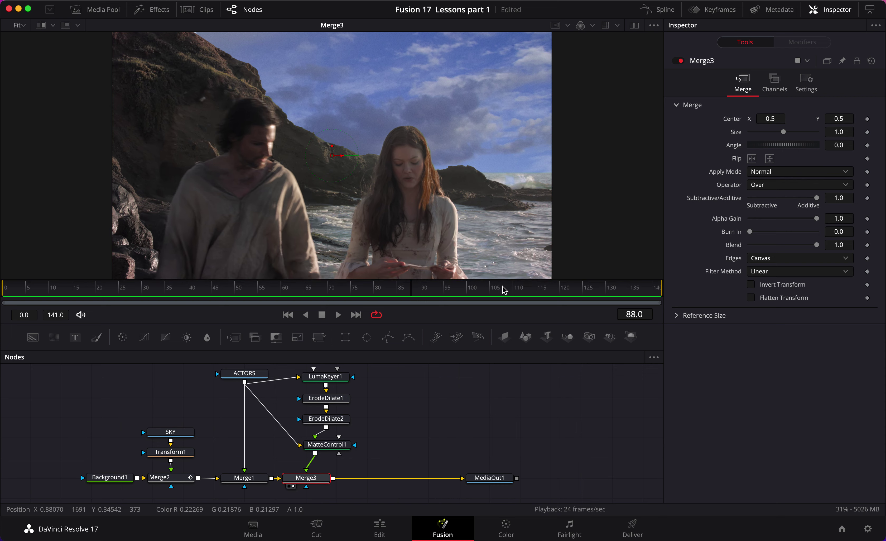
left_click_drag(408, 288, 116, 299)
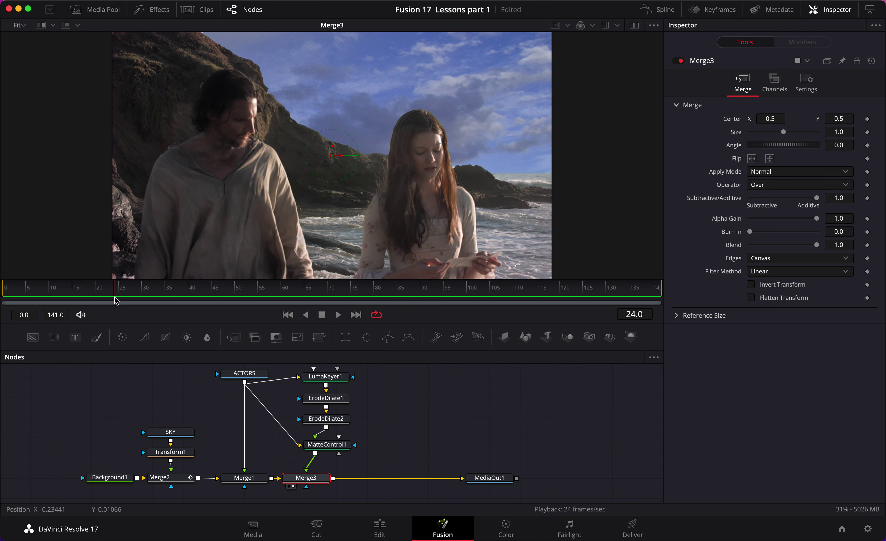
- Delete Background1 and connect the ACTORS output to Merge2's background input instead
left_click(114, 475)
key("Delete")
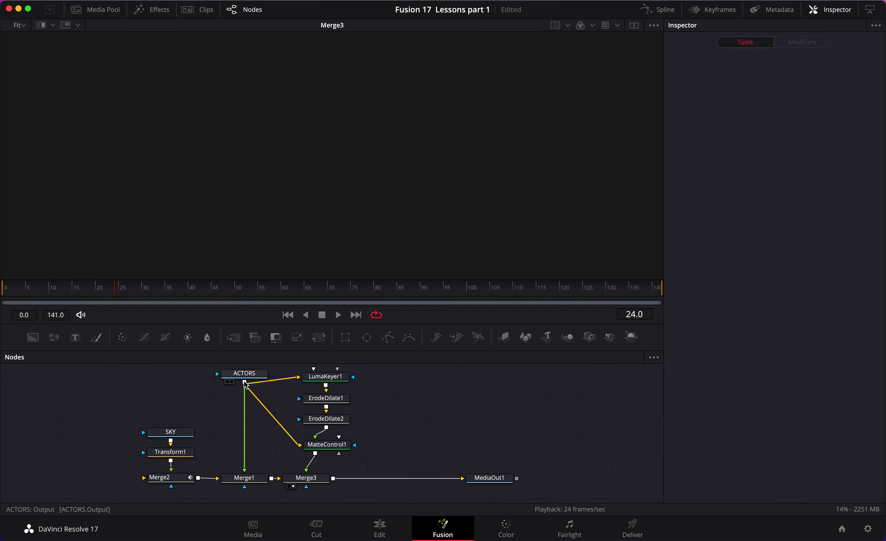
left_click_drag(244, 382, 144, 478)
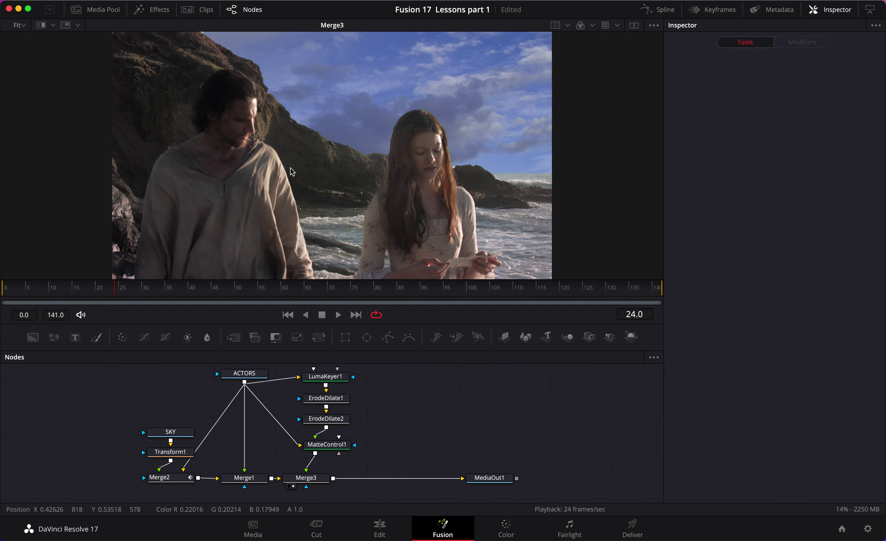
- Set Merge2's Blend to 0.7
left_click(168, 478)
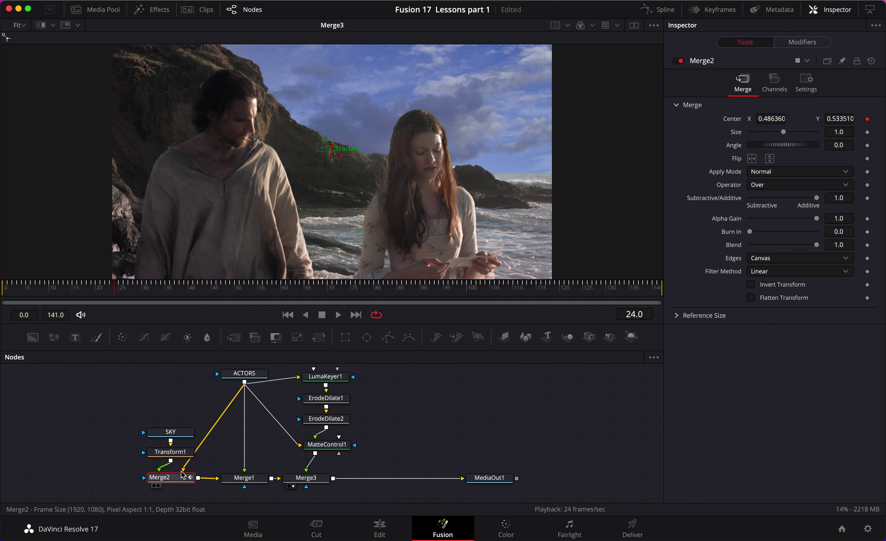
left_click(843, 243)
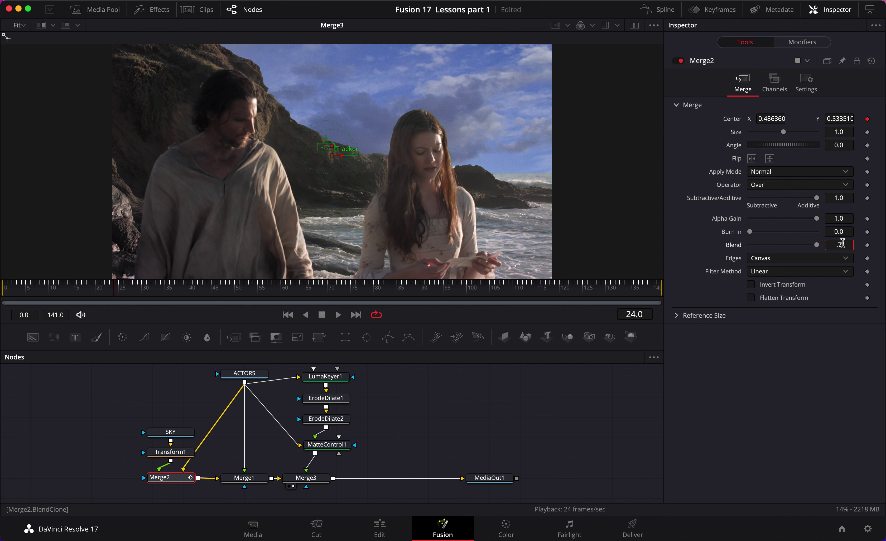
type(".7")
key("Tab")
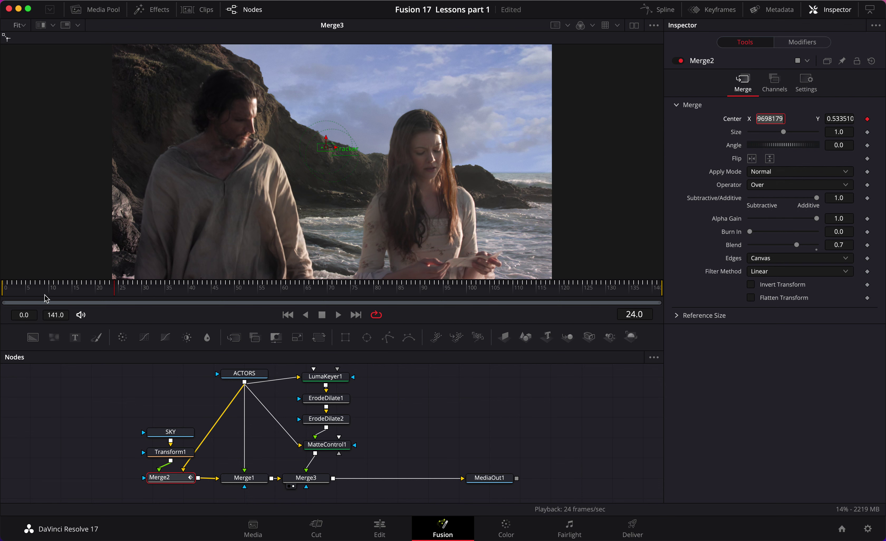
- Scrub back to frame 3 and examine the softened sky blend in the composite
left_click_drag(21, 291, 67, 293)
key("BackSpace")
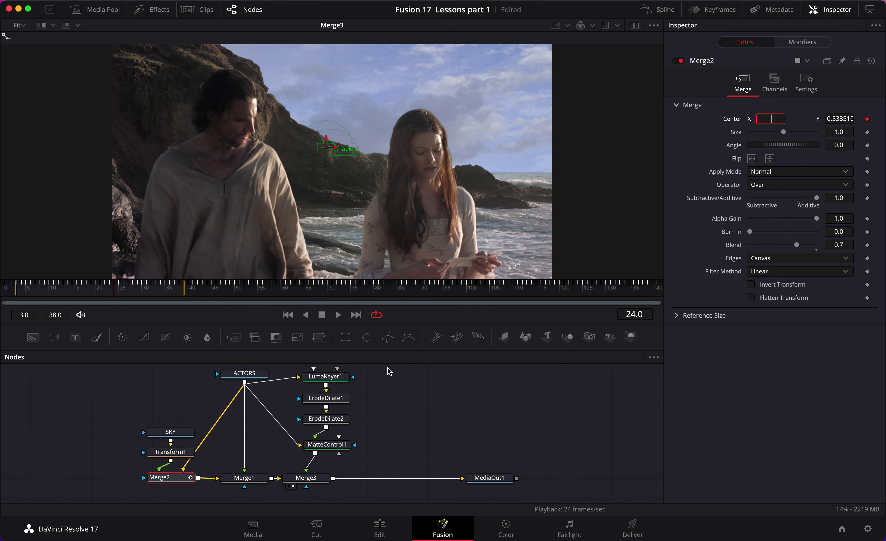
left_click_drag(117, 293, 19, 301)
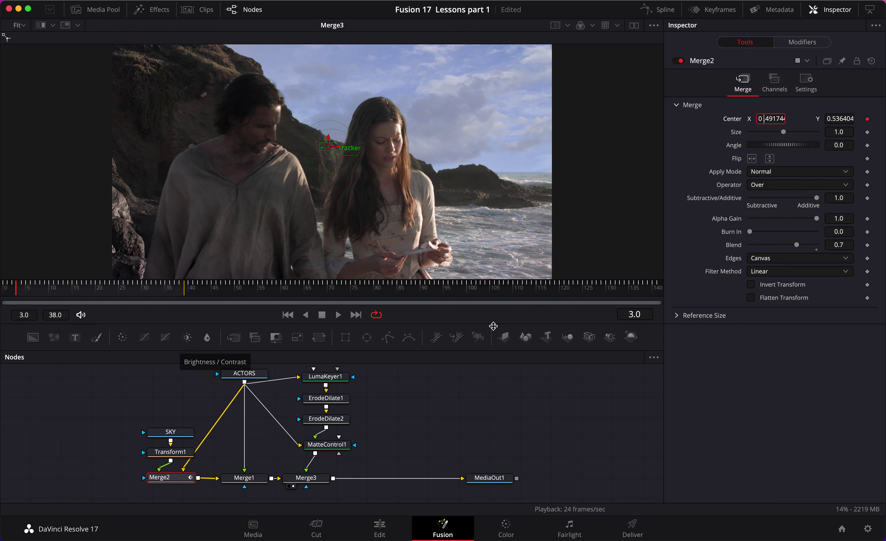
left_click(184, 384)
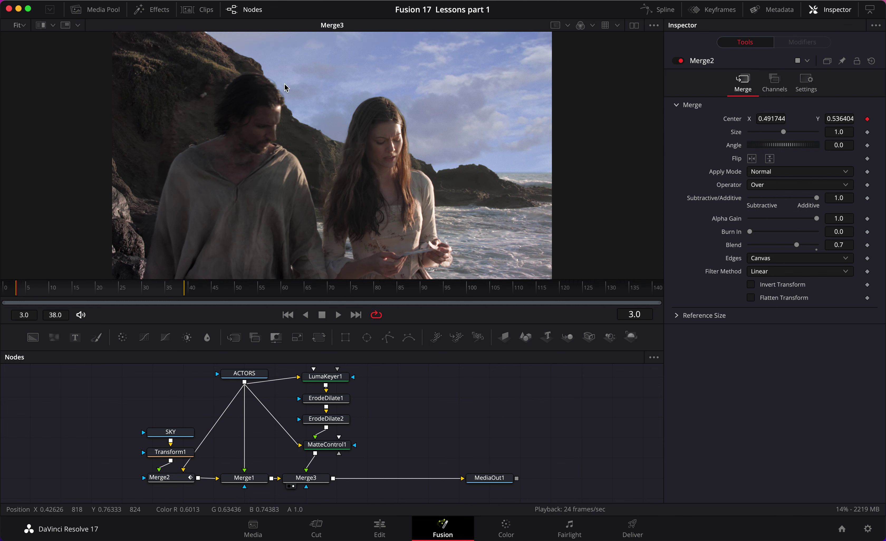
left_click(171, 480)
scroll(403, 412, "up", 1)
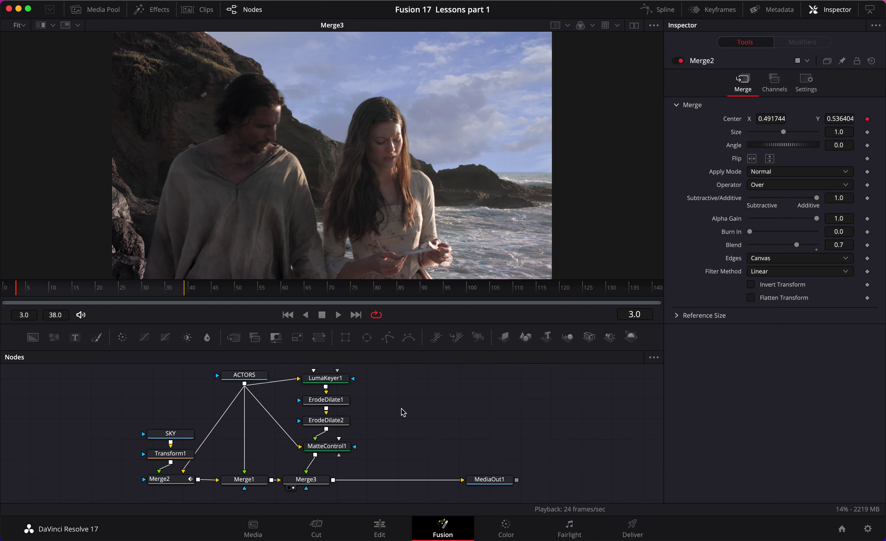
- Move MediaOut1 closer to Merge3 in the node graph
scroll(437, 475, "up", 1)
left_click_drag(499, 485, 427, 485)
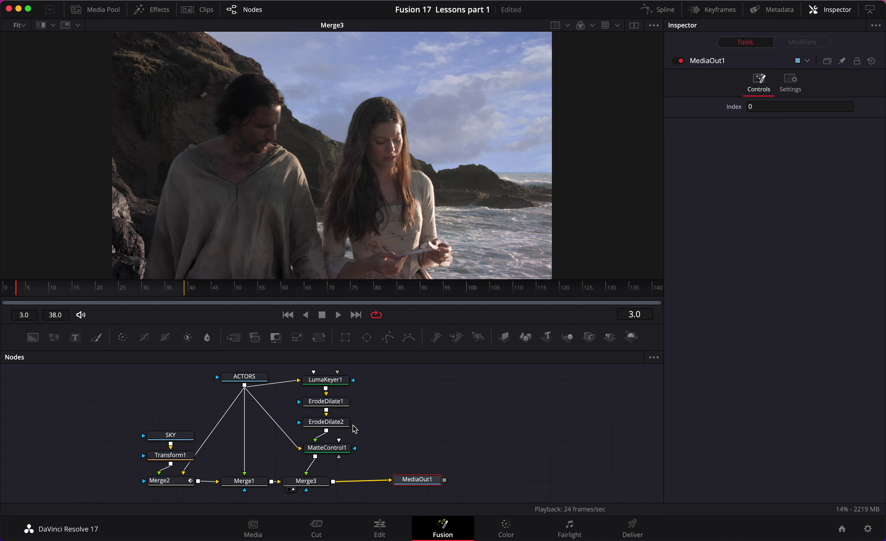
left_click_drag(421, 483, 423, 485)
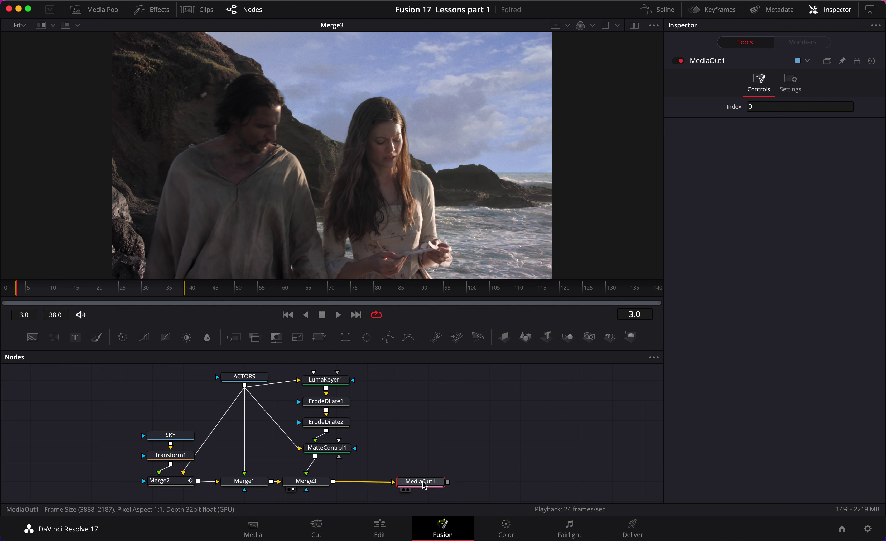
left_click(411, 437)
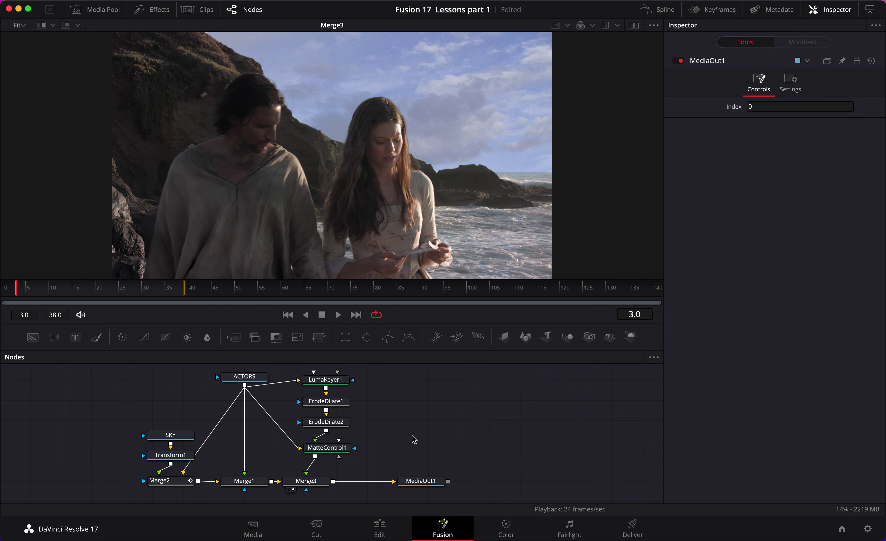
- Undo the node work until only a disconnected ACTORS node and SKY feeding MediaOut1 remain
key("super+z")
key("super+z")
key("super+z")
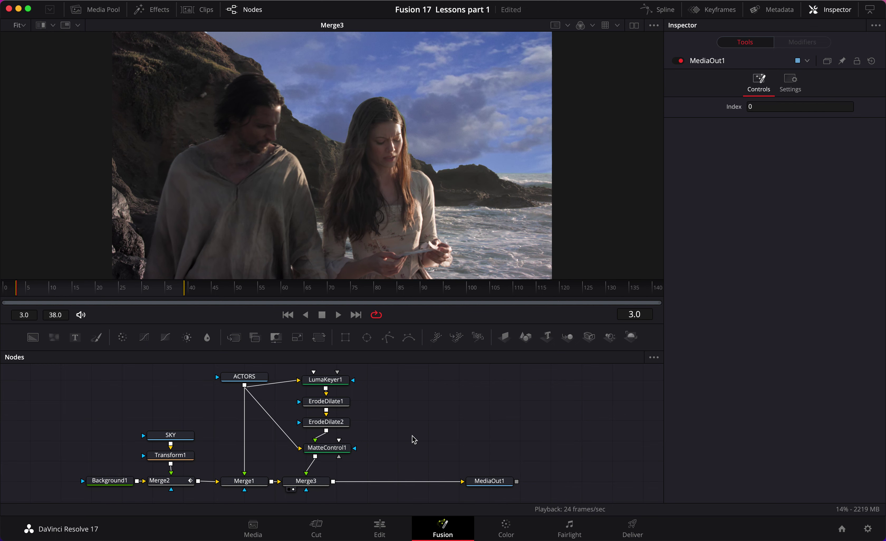
key("super+z")
key("super+z")
key("super+z")
key("super+z")
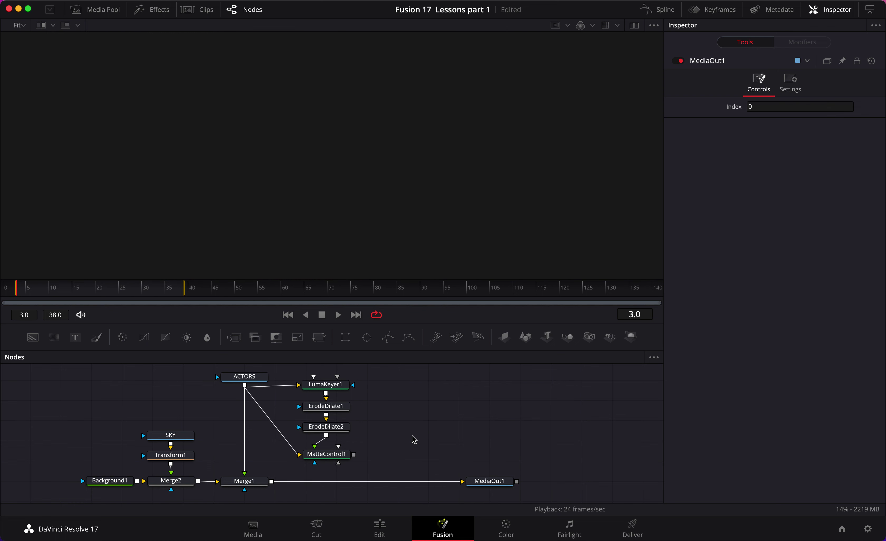
key("super+z")
key("super+z")
key("super+z")
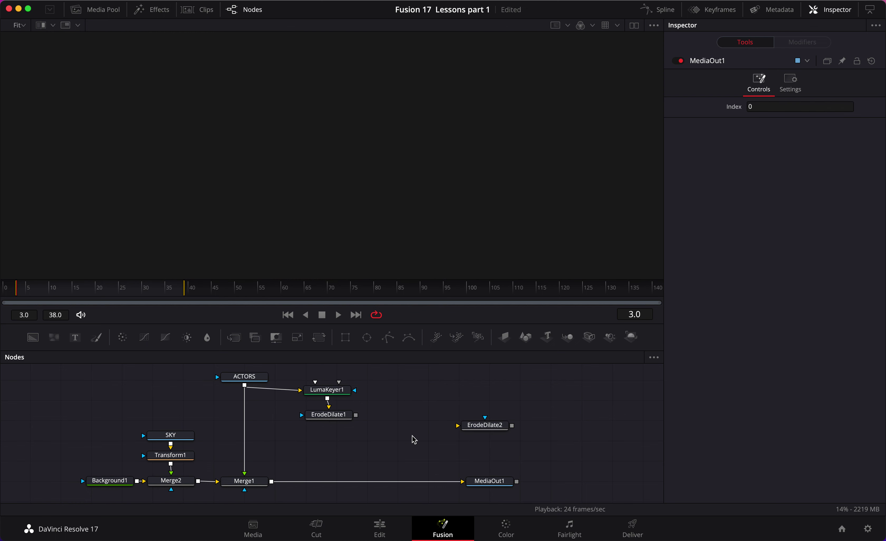
key("super+z")
key("super+z")
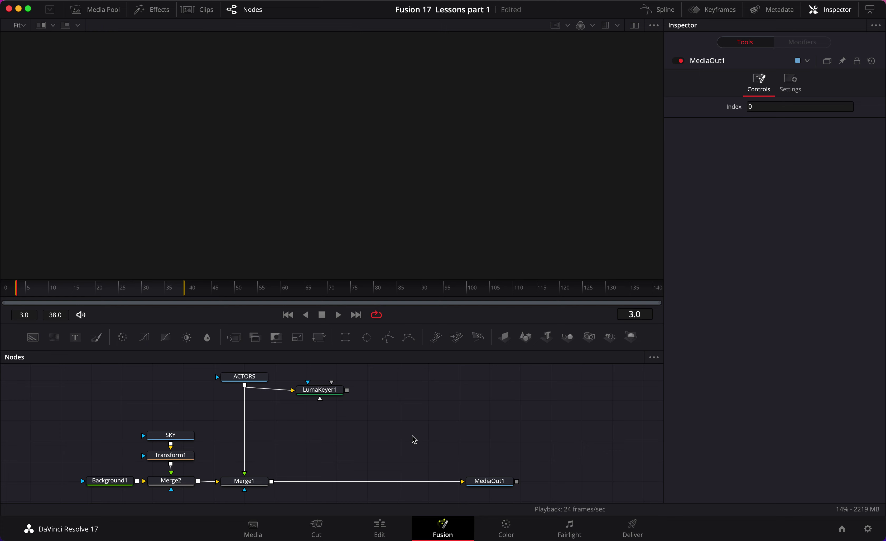
key("super+z")
key("super+z")
key("super+z")
key("super+z")
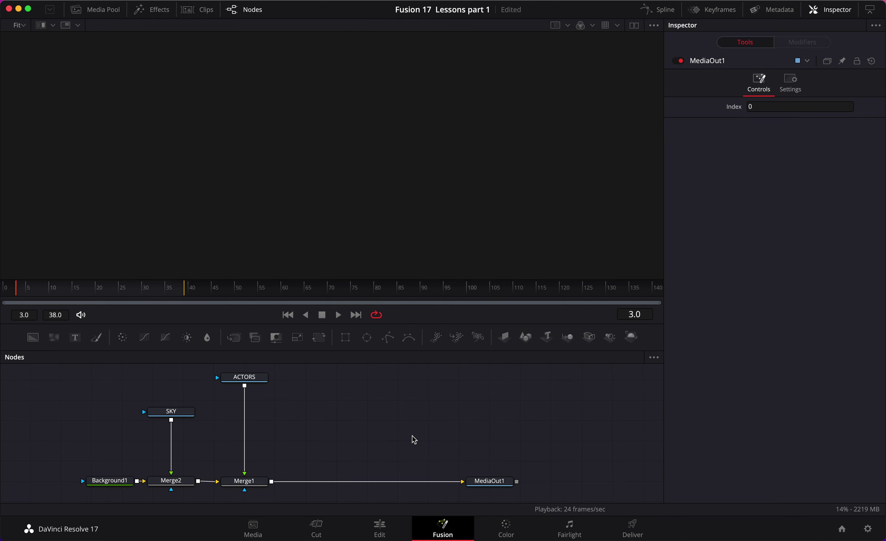
key("super+z")
key("super+z")
key("super+z")
key("super+z")
key("super+z")
key("super+z")
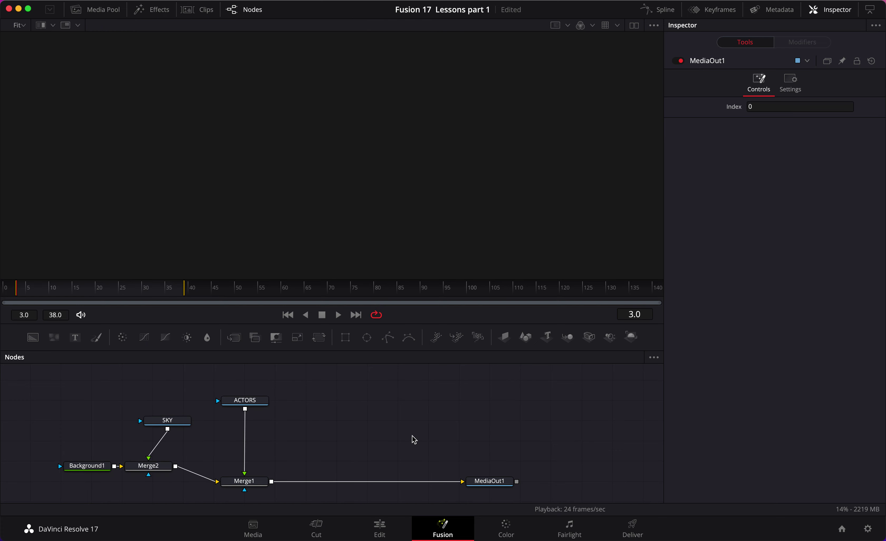
key("super+z")
key("super+z")
key("super+z")
key("super+z")
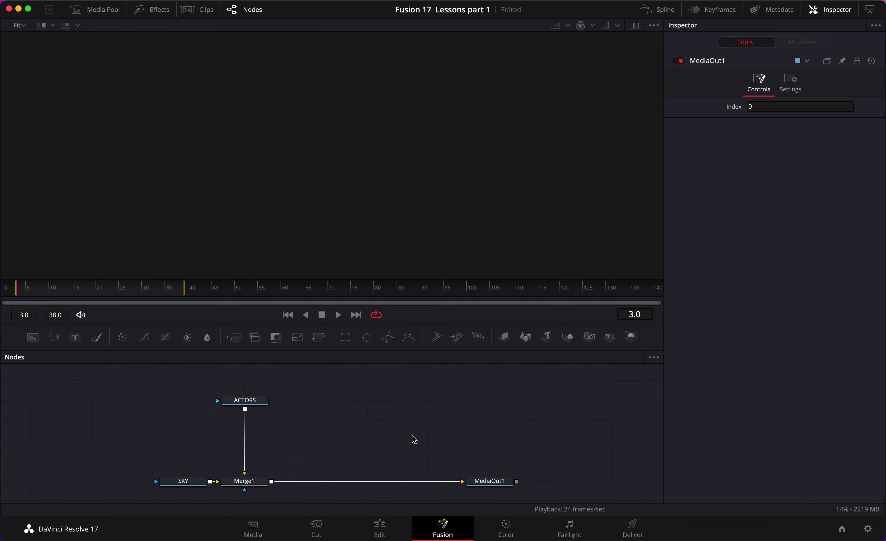
key("super+z")
key("super+z")
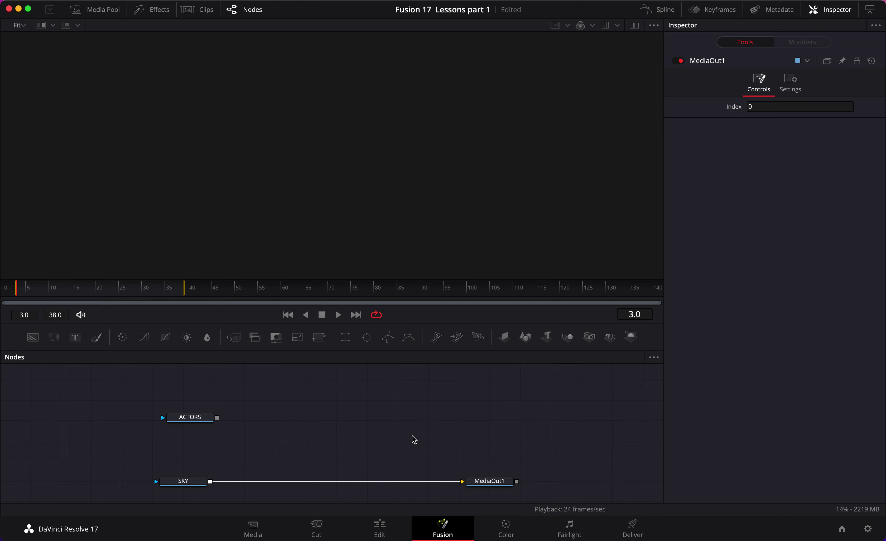
- Place the ACTORS node above SKY and show SKY in the viewer
left_click_drag(200, 419, 195, 440)
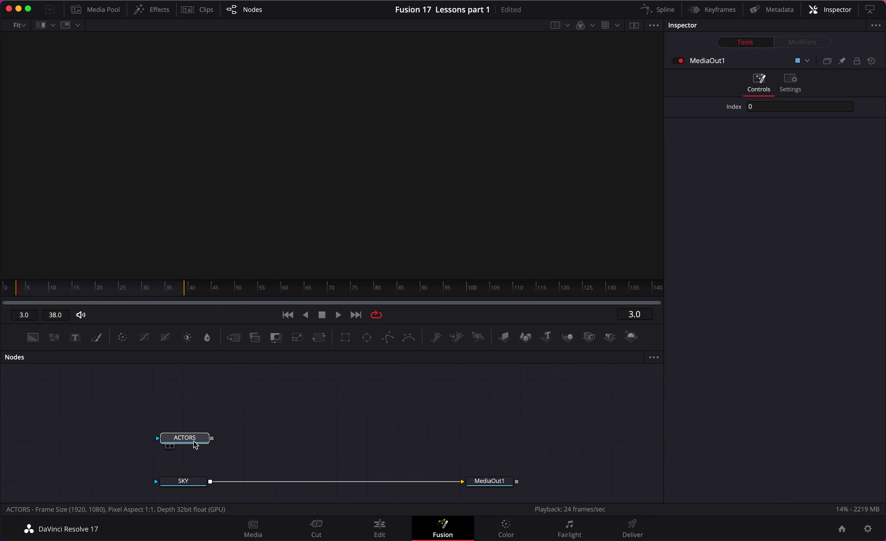
left_click(197, 482)
key("1")
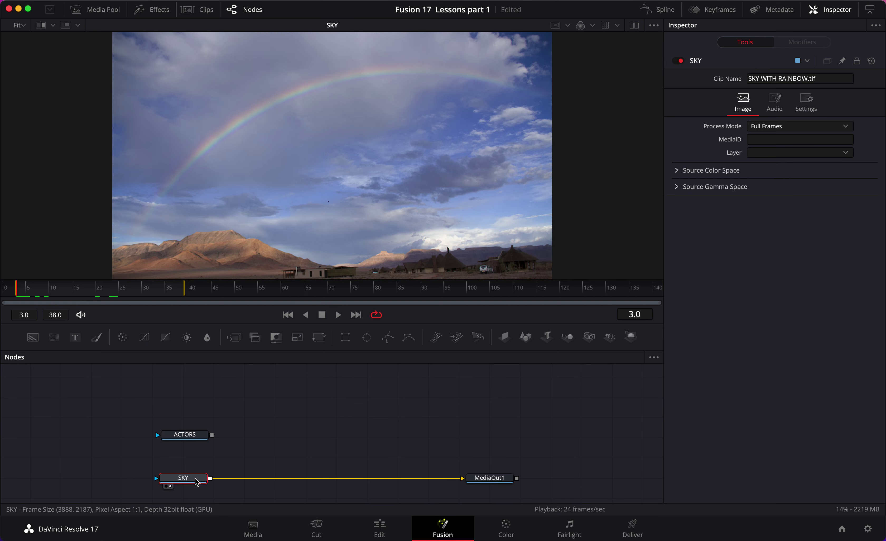
left_click(276, 429)
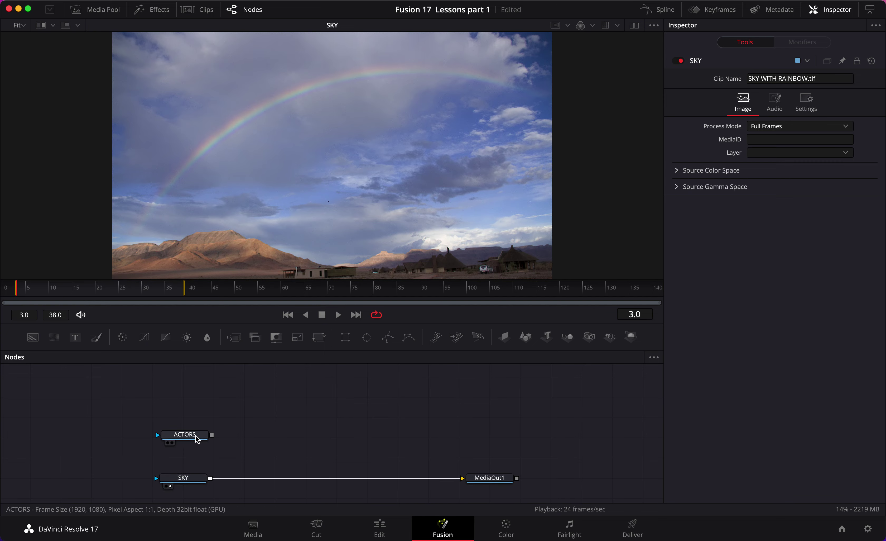
left_click_drag(196, 438, 194, 431)
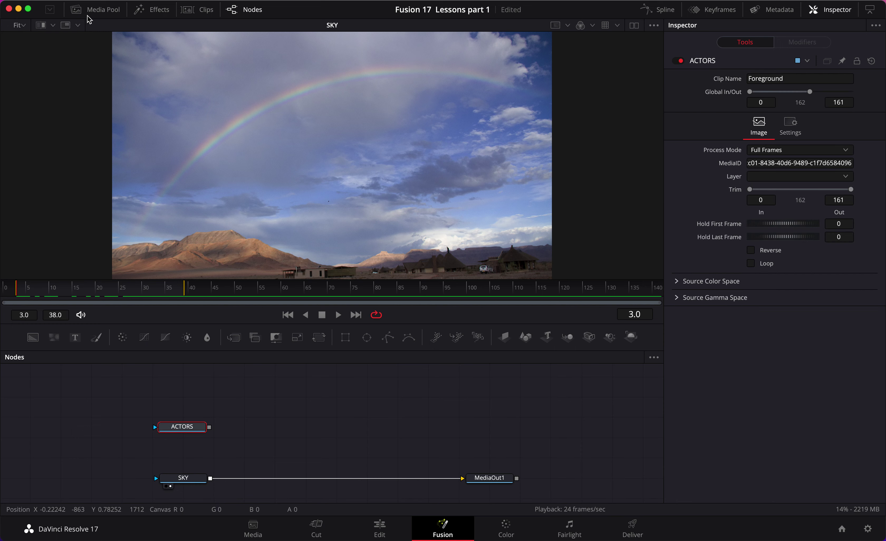
left_click(94, 10)
left_click(97, 9)
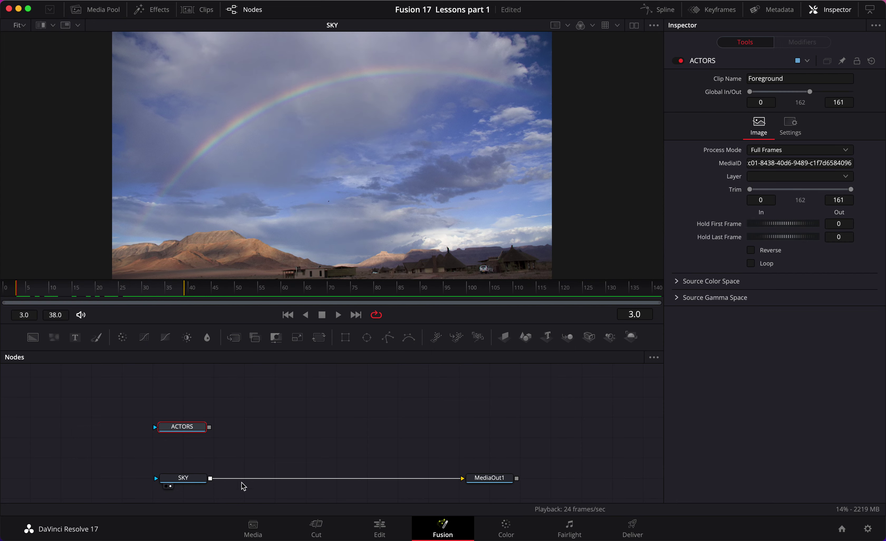
- Merge ACTORS over SKY ahead of MediaOut1 and place ACTORS above the new Merge1
left_click_drag(202, 432, 218, 475)
scroll(281, 442, "left", 1)
left_click(220, 413)
left_click_drag(207, 433, 249, 405)
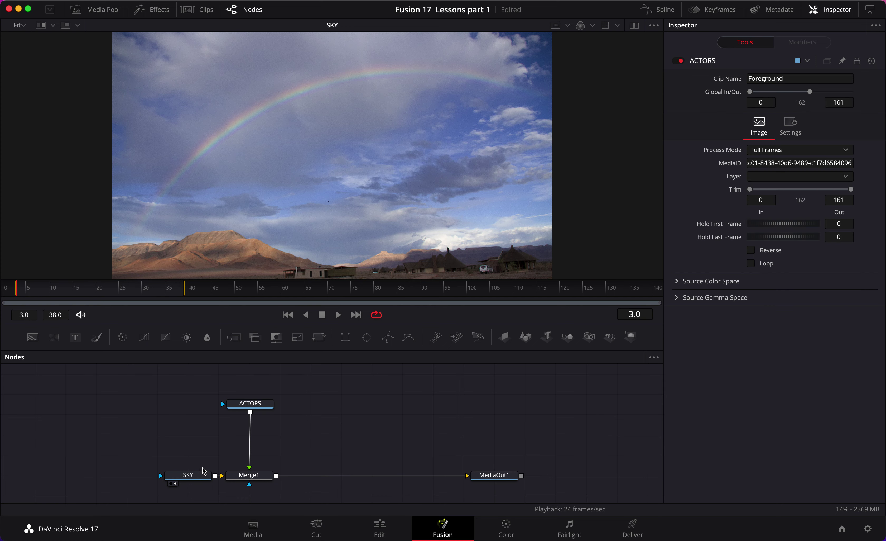
- Move SKY up beside ACTORS, then add a Background node to the graph and show it in the viewer
left_click_drag(198, 473, 178, 406)
left_click(140, 401)
left_click(88, 422)
left_click_drag(33, 337, 85, 455)
left_click(89, 456)
key("1")
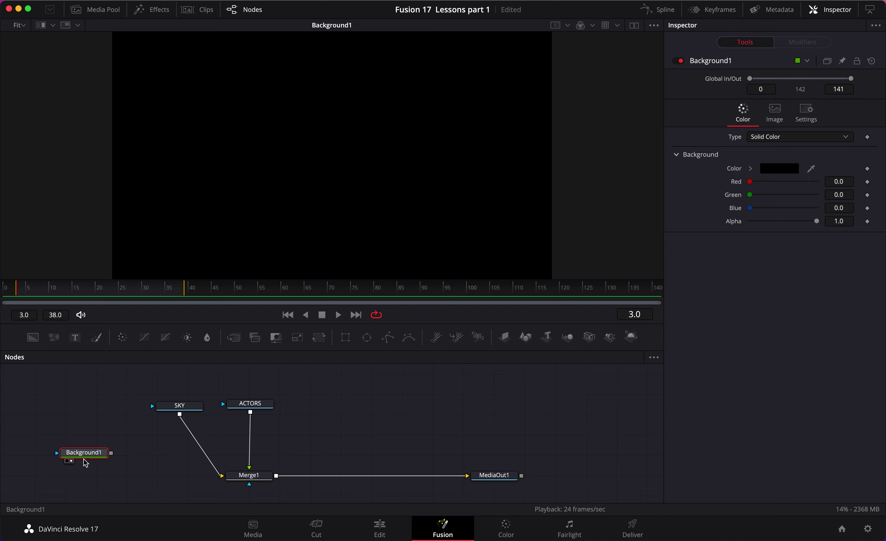
- Turn off Auto Resolution for Background1 and set its size to 1920 by 1080
left_click(775, 111)
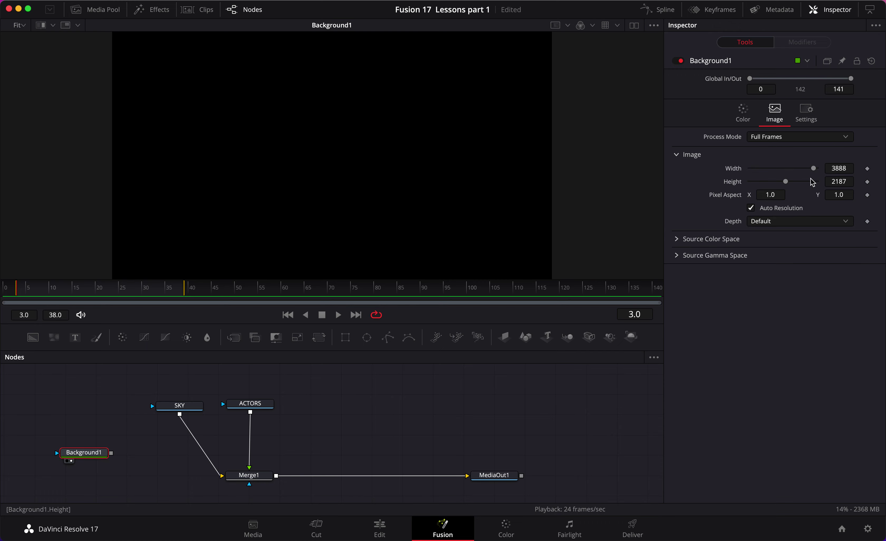
left_click(751, 208)
left_click(842, 168)
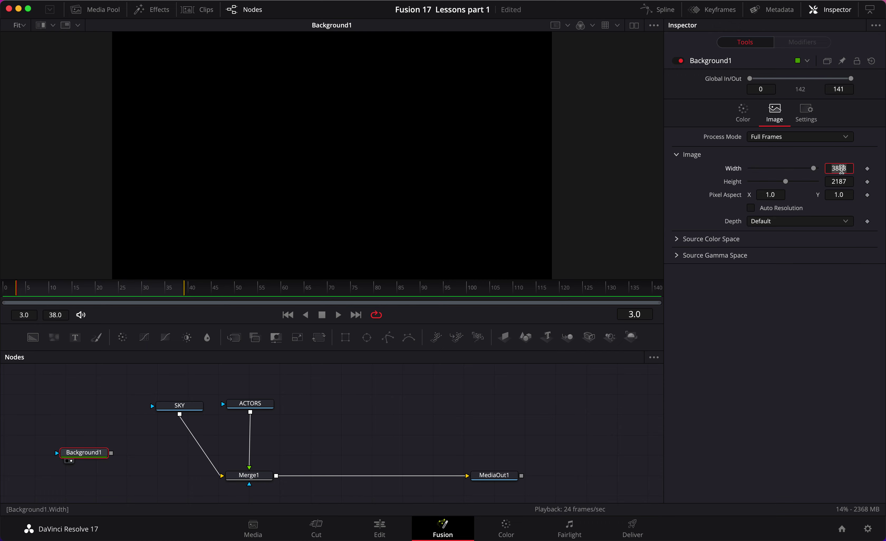
type("1920")
key("Tab")
type("10")
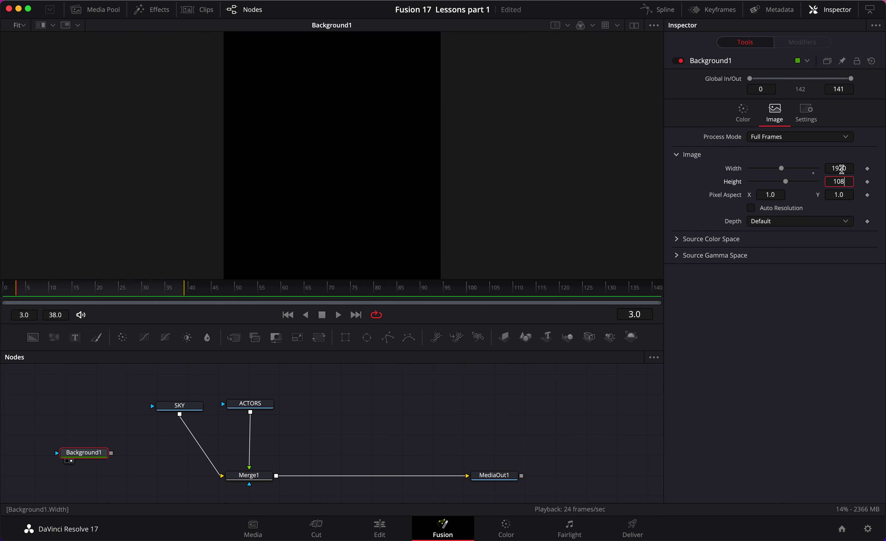
type("80")
key("Tab")
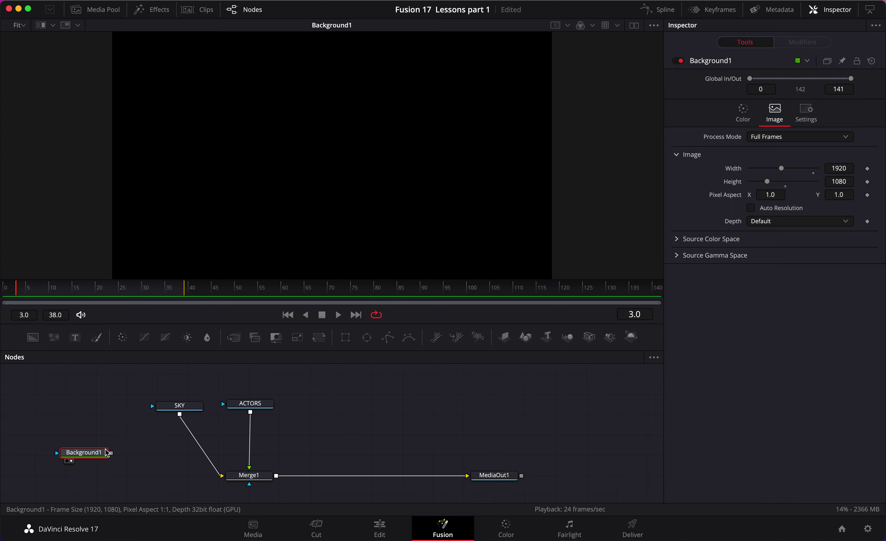
- Add a Merge node after Background1 and line up both nodes in the row before Merge1
left_click(234, 337)
left_click_drag(79, 412, 157, 481)
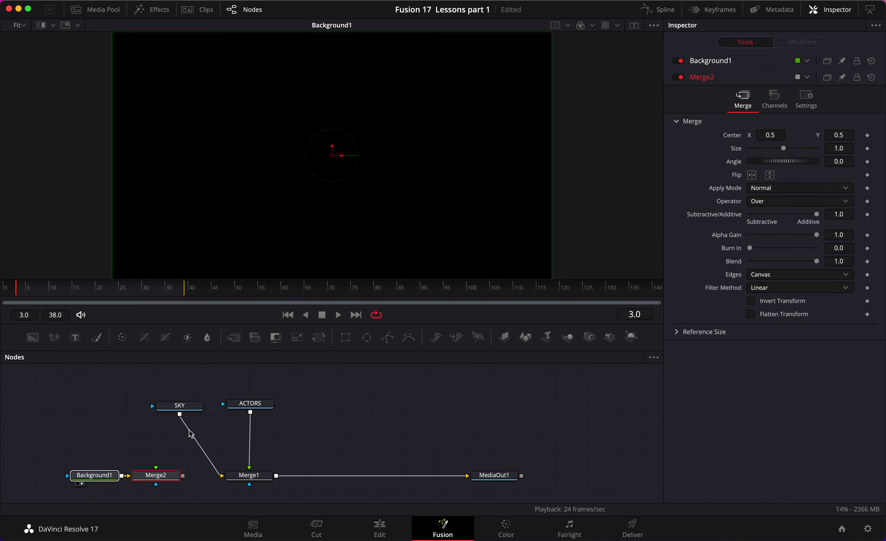
- Connect SKY to Merge2's foreground, feed Merge2 into Merge1, and align SKY, Merge2 and Background1 in the node graph
left_click_drag(180, 415, 223, 479)
left_click_drag(193, 410, 171, 412)
left_click_drag(155, 474, 177, 475)
left_click_drag(99, 474, 118, 475)
left_click_drag(157, 407, 179, 407)
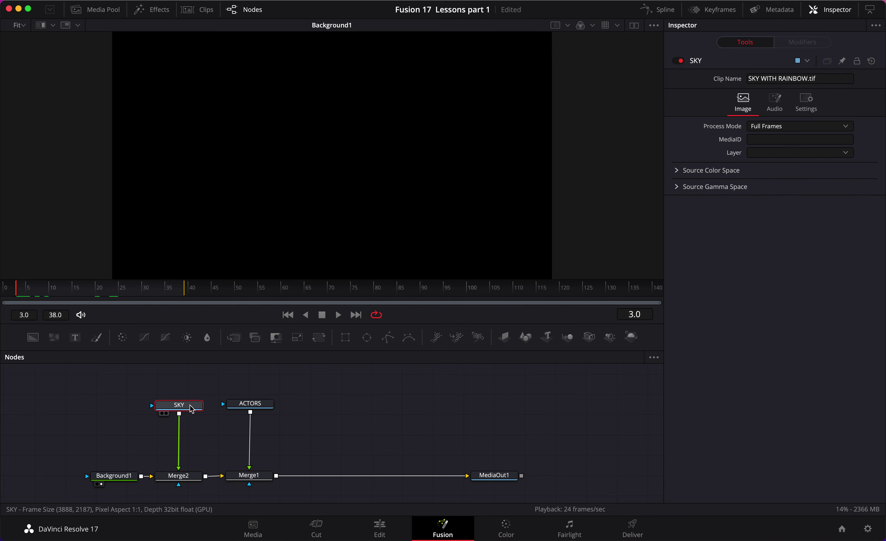
- Add a Transform node after SKY, tighten SKY above Merge2, raise ACTORS above Merge1, and show Merge1 in the viewer
left_click(319, 336)
left_click_drag(177, 384, 186, 434)
left_click_drag(250, 403, 249, 377)
left_click(261, 475)
key("1")
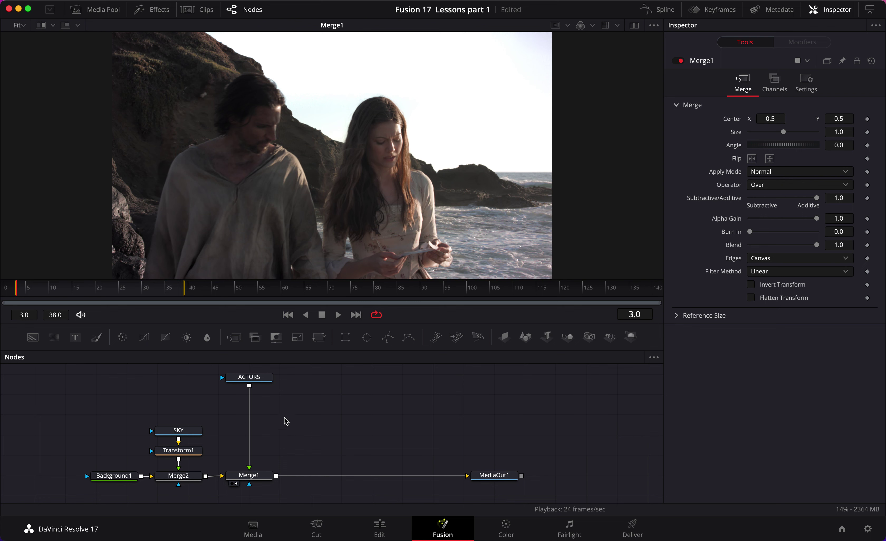
- Insert a Luma Keyer node between ACTORS and Merge1
scroll(285, 420, "up", 1)
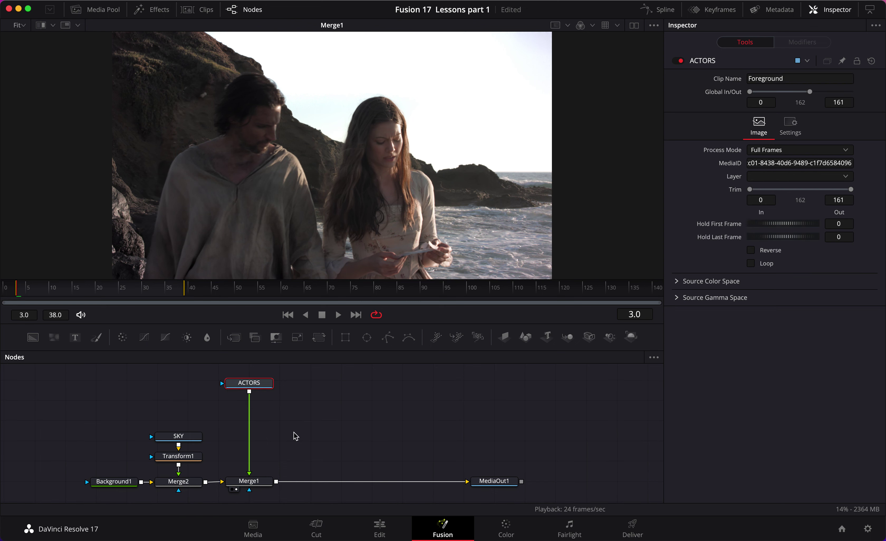
key("shift+space")
type("L")
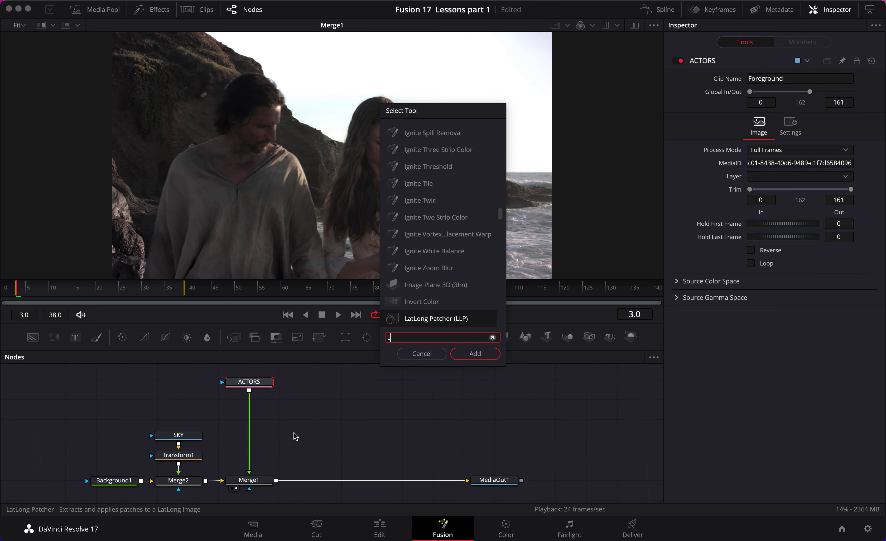
type("U")
key("Return")
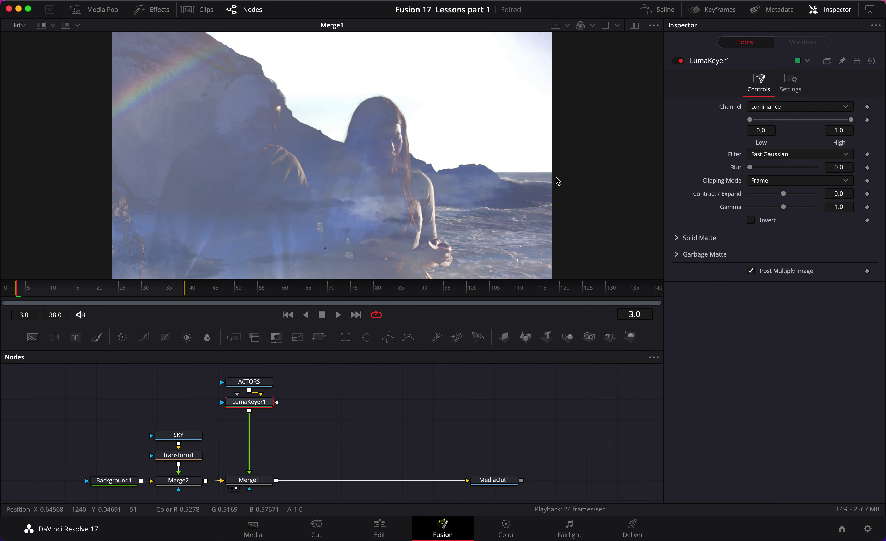
- View LumaKeyer1's alpha channel and set its luminance range to Low 0.739 and High 0.9
left_click(577, 26)
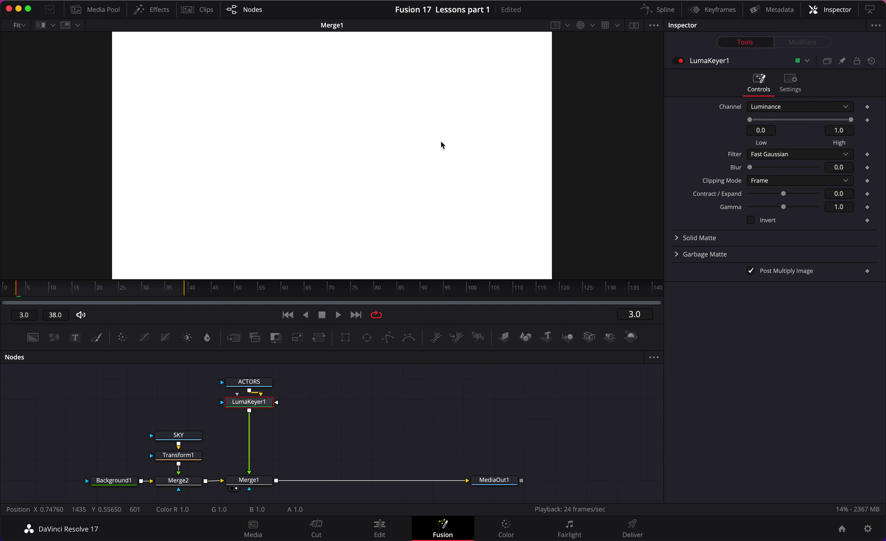
key("1")
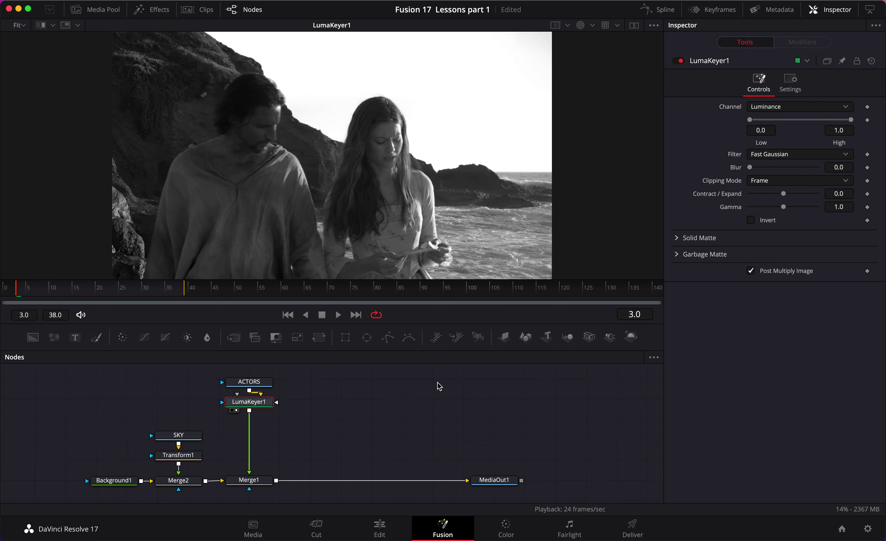
left_click_drag(749, 119, 821, 131)
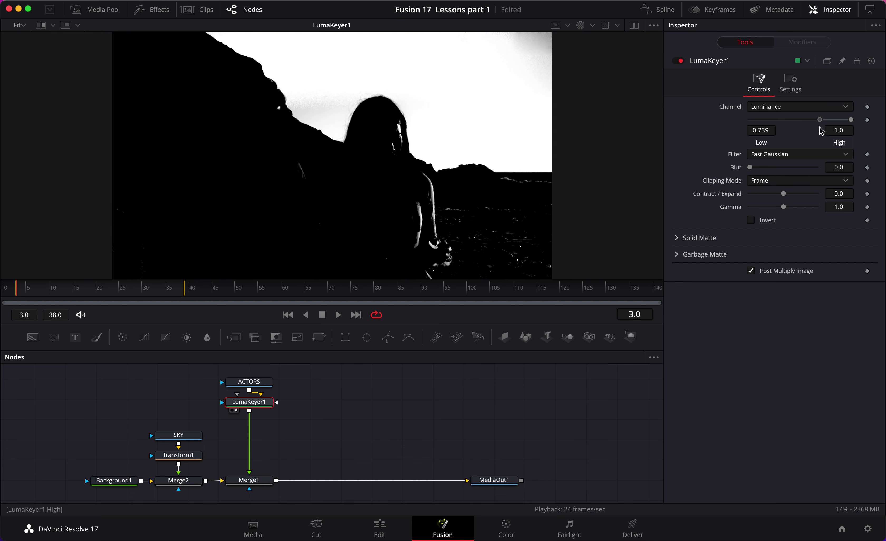
left_click_drag(851, 119, 839, 123)
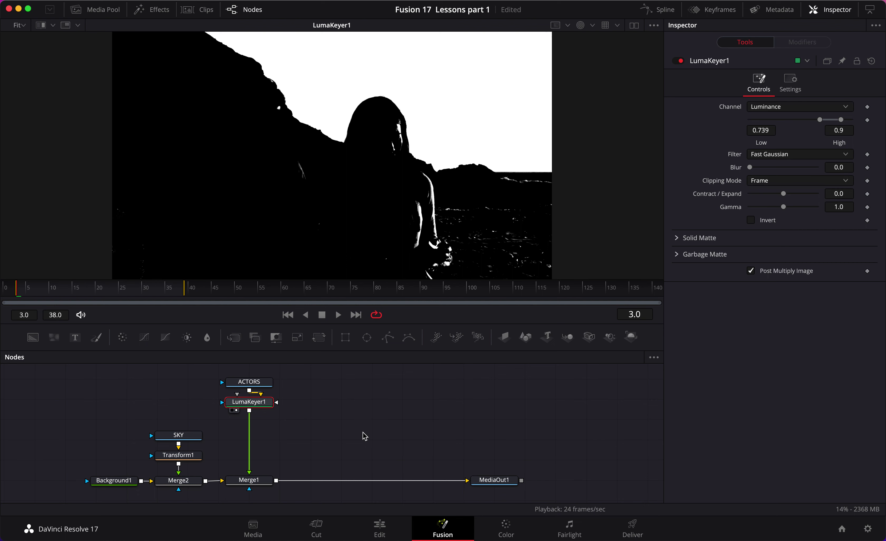
- Add an Erode/Dilate node after LumaKeyer1, show it in the viewer and set its Amount to -0.0044
key("shift+space")
type("erod")
key("Return")
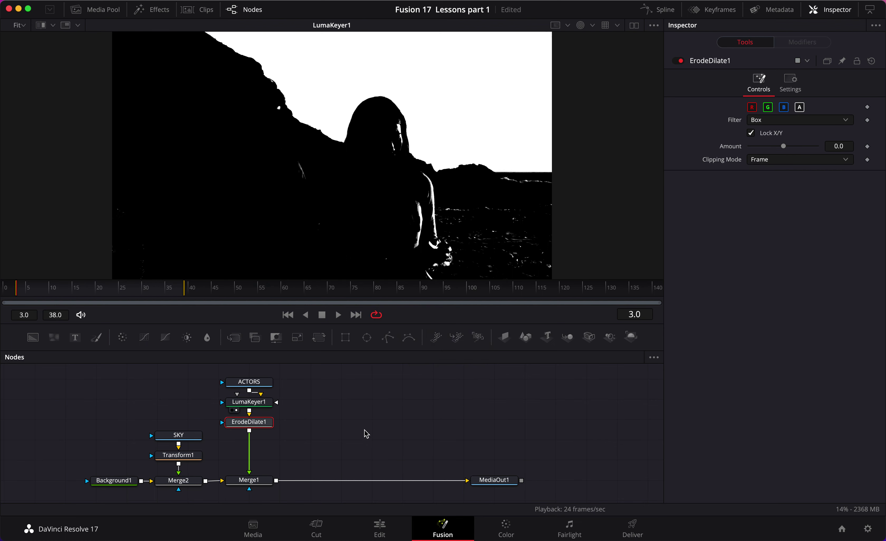
left_click_drag(783, 146, 774, 147)
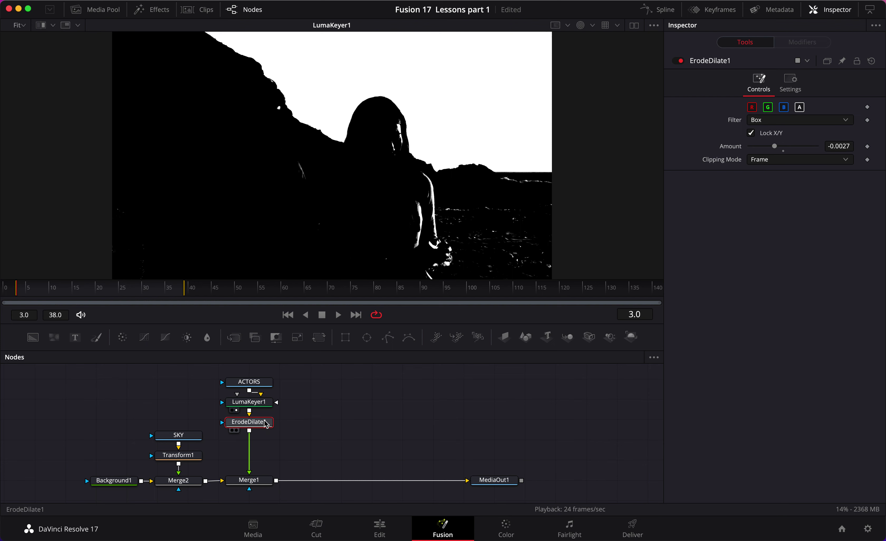
key("1")
left_click_drag(775, 147, 770, 146)
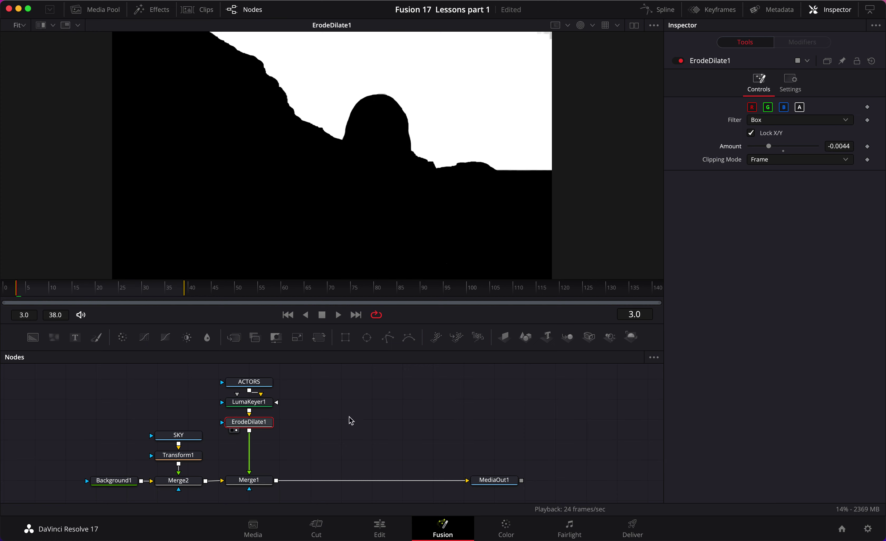
- Add a second Erode/Dilate node after ErodeDilate1 and set its Amount to 0.008
key("shift+space")
type("erod")
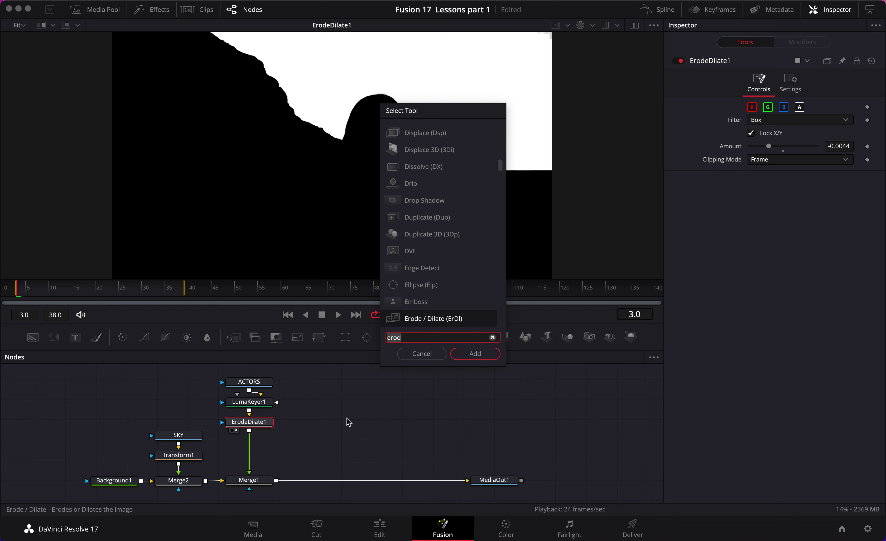
key("Return")
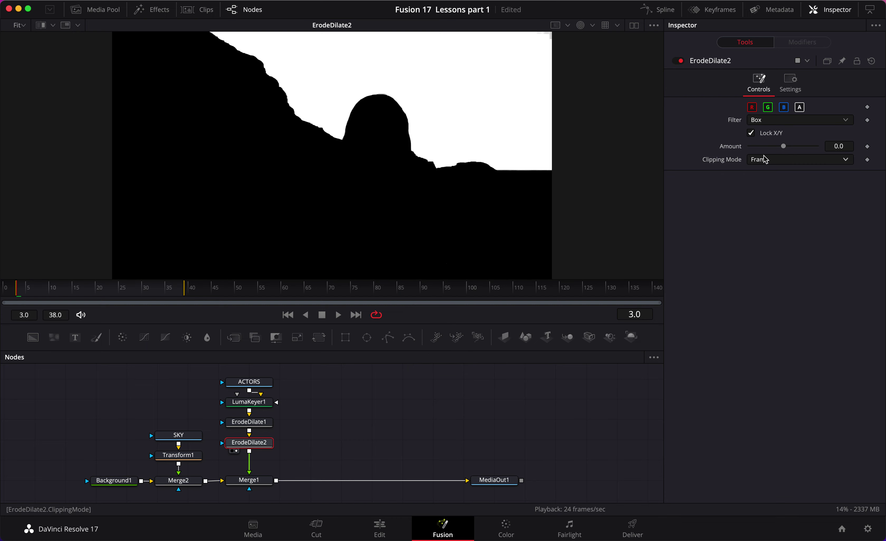
left_click_drag(784, 147, 812, 149)
left_click(840, 147)
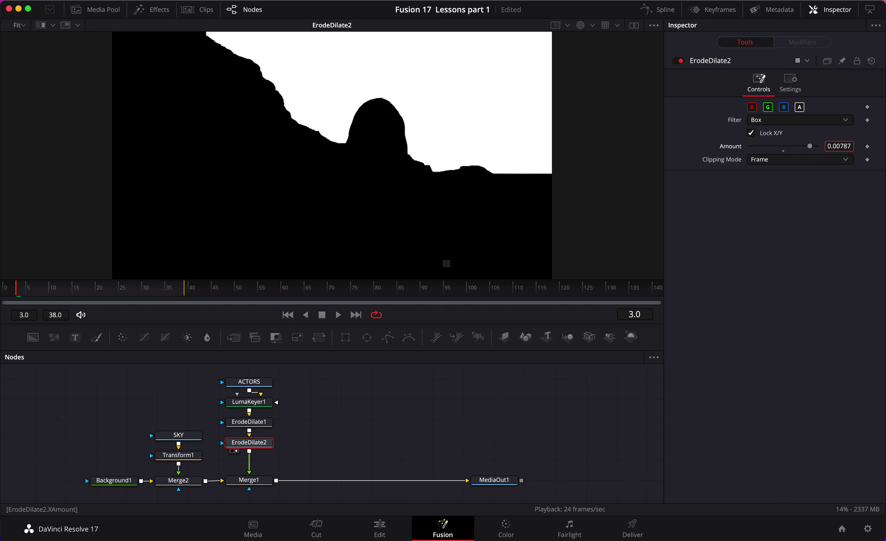
type("6")
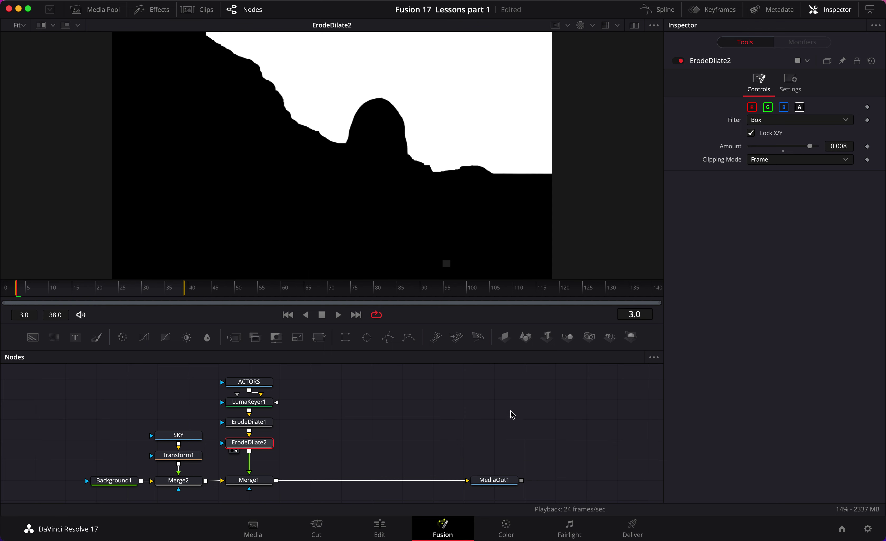
left_click(260, 422)
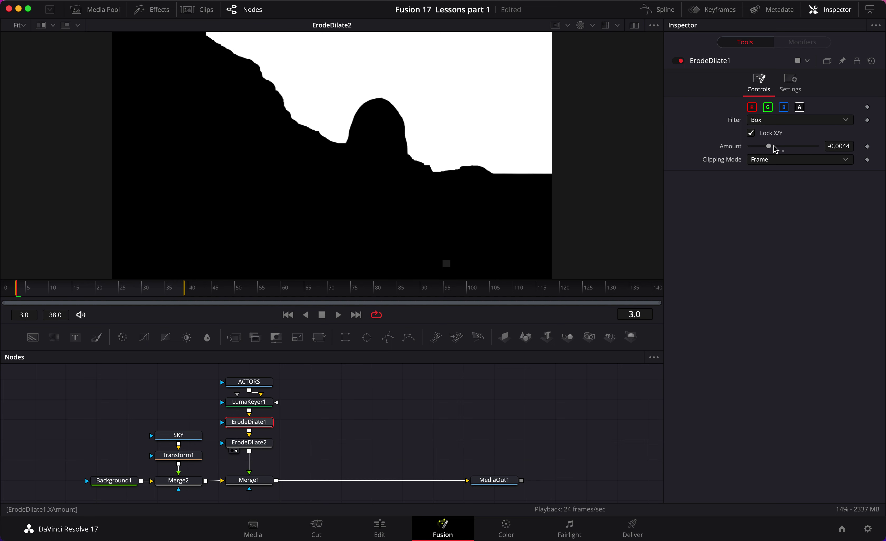
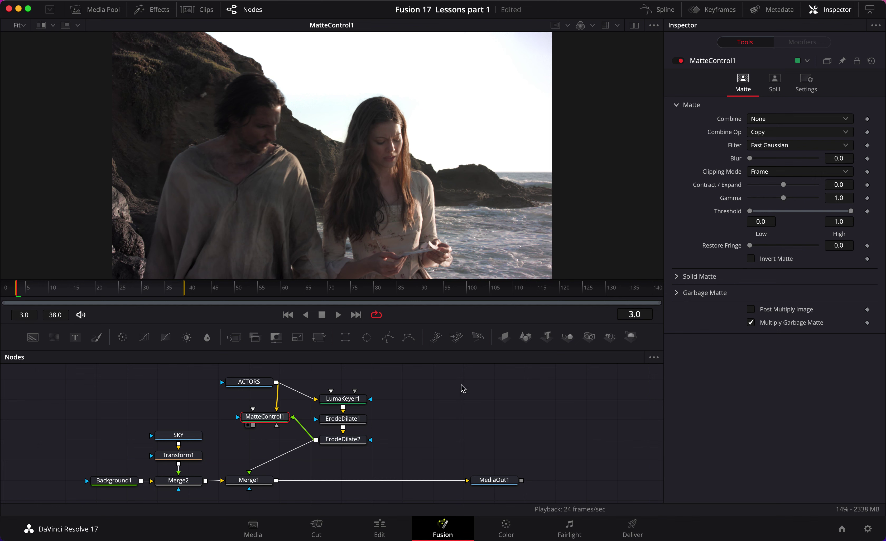
- Add an unconnected Polygon mask node beside LumaKeyer1 and show ErodeDilate2 in the viewer
mouse_move(350, 401)
left_click_drag(388, 336, 417, 382)
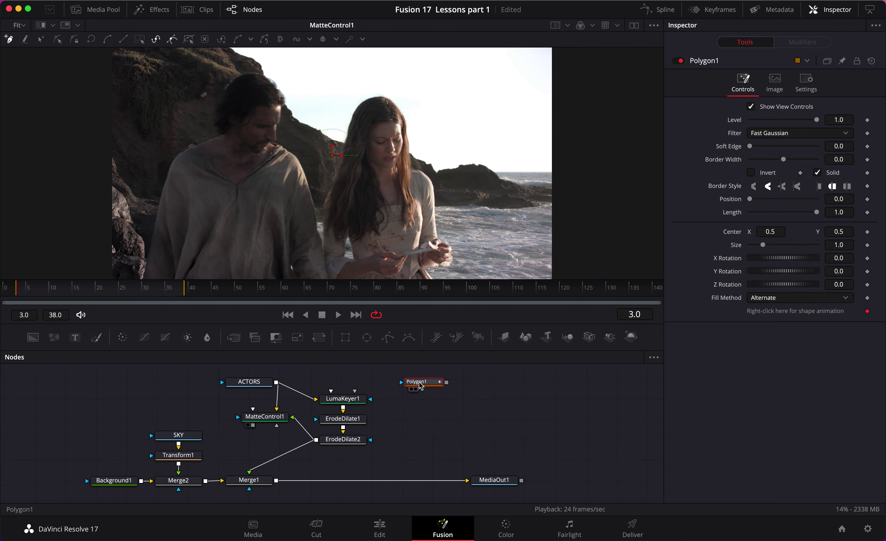
left_click(351, 439)
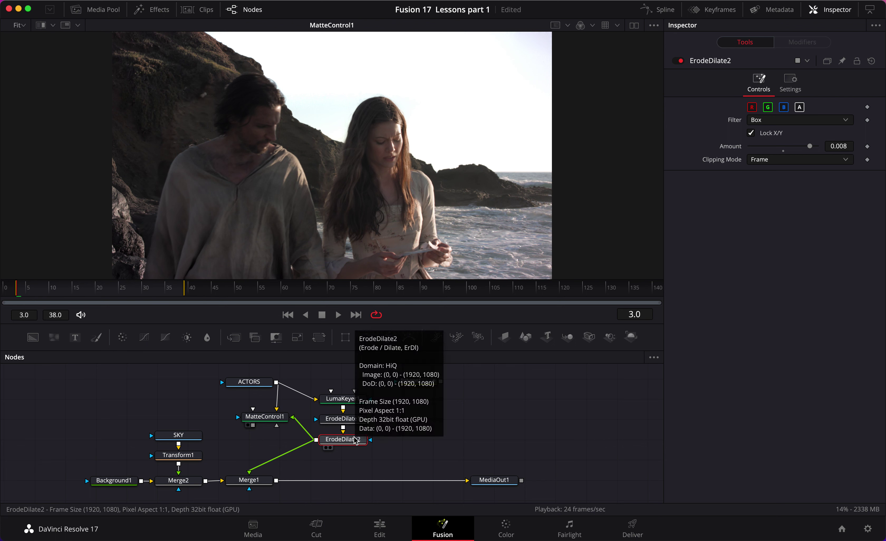
key("1")
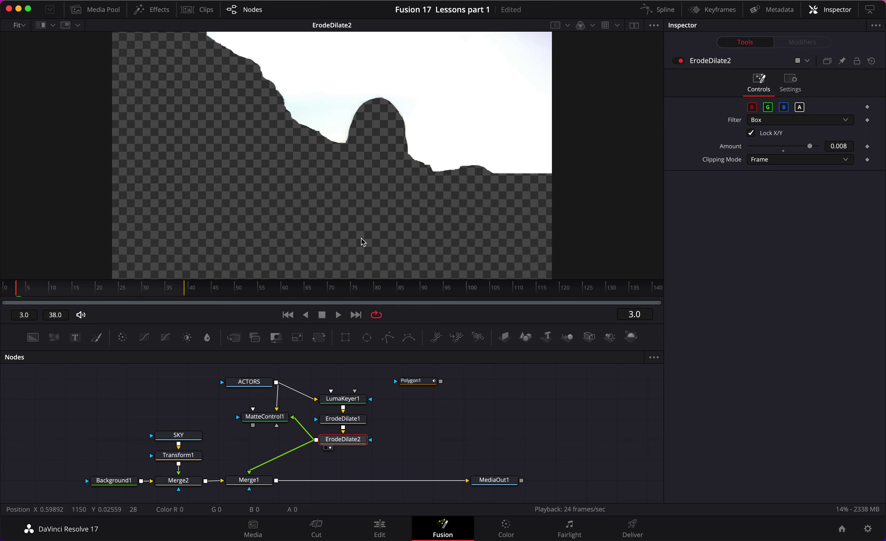
- Reset the render range to the full clip, 0 to 141, play back the key and return to frame 0
right_click(186, 291)
left_click(223, 311)
key("space")
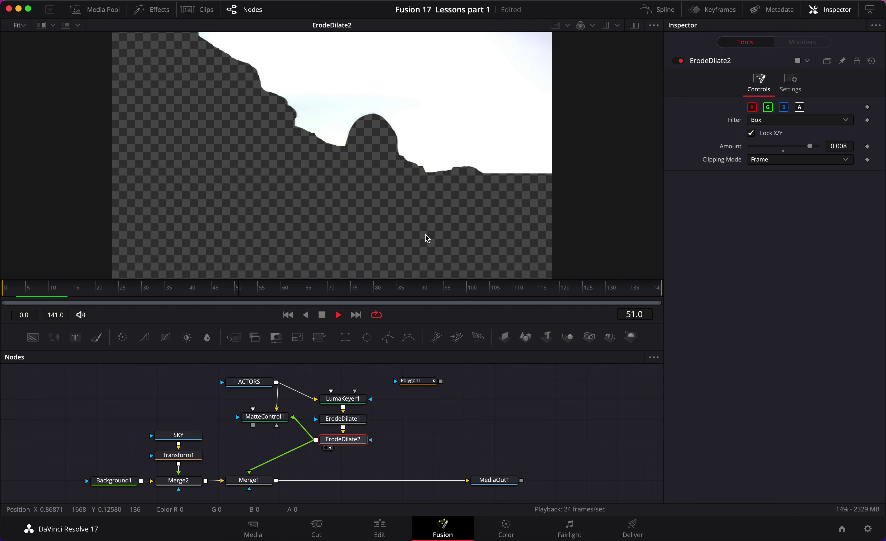
left_click_drag(369, 291, 2, 291)
- Draw a closed Polygon1 mask at frame 0 around the area below the cliff line and horizon, extending past the frame edges
left_click(419, 385)
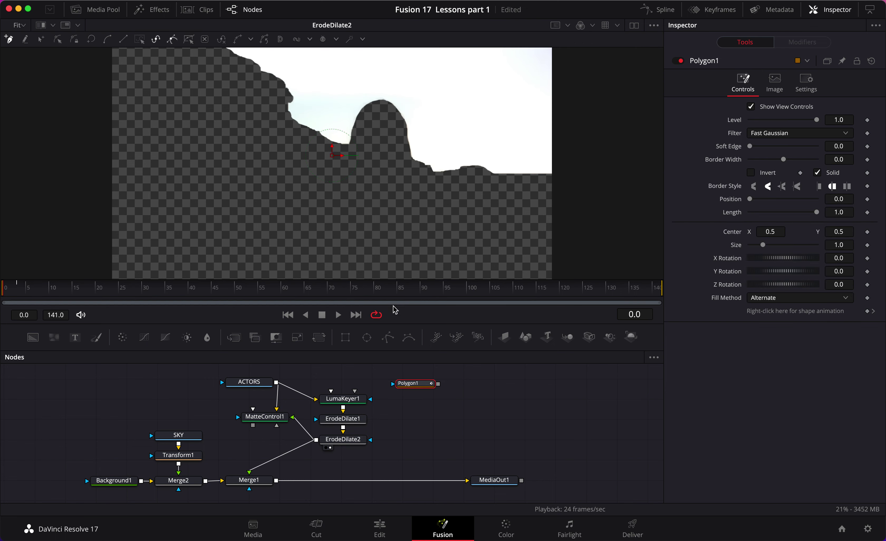
scroll(289, 238, "down", 2)
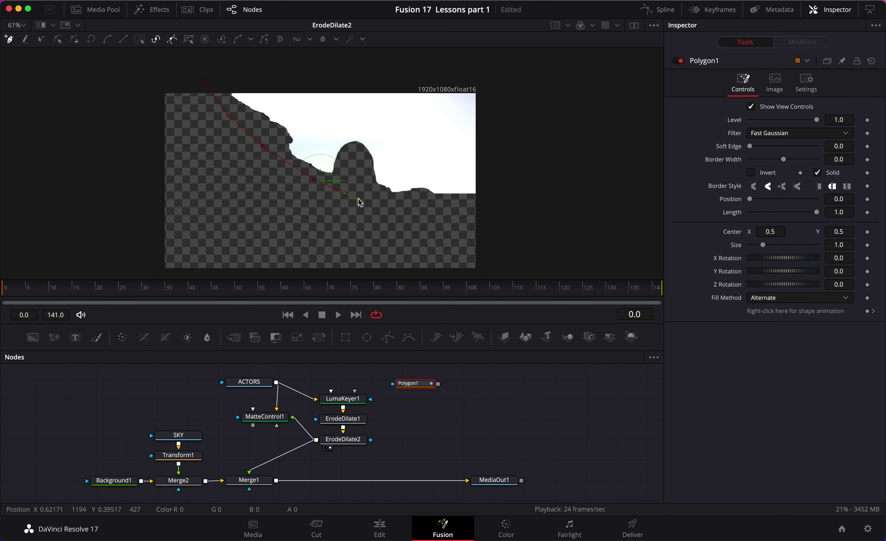
left_click_drag(502, 251, 468, 275)
left_click(158, 276)
left_click_drag(151, 201, 149, 168)
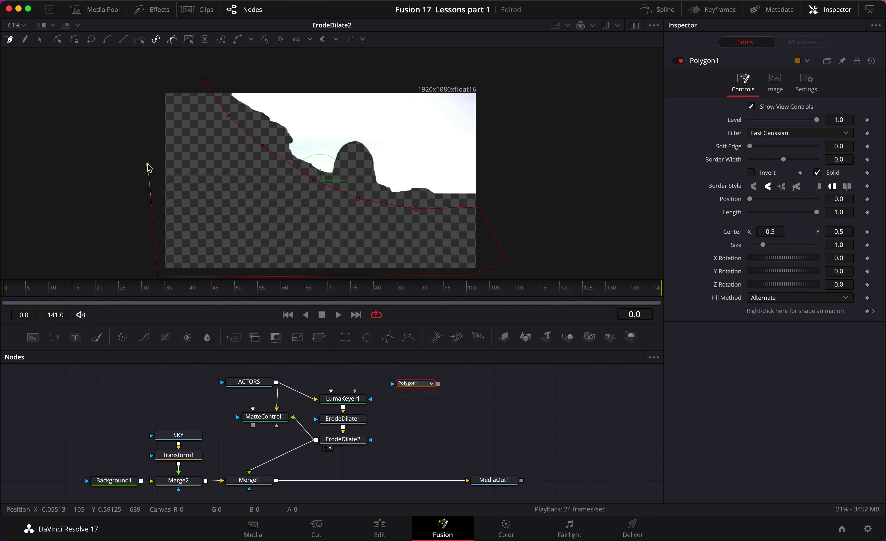
left_click(205, 84)
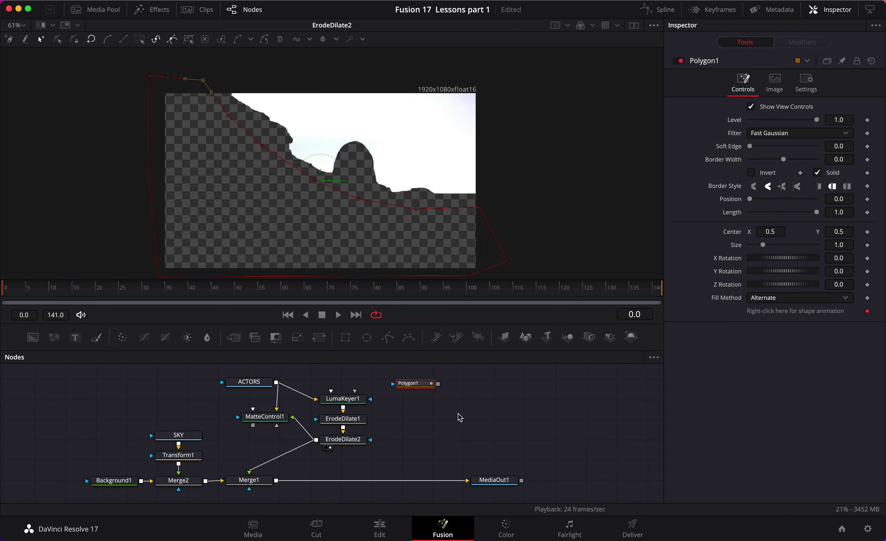
- Connect Polygon1 to LumaKeyer1's GarbageMatte input and place Polygon1 just above the keyer
left_click(451, 372)
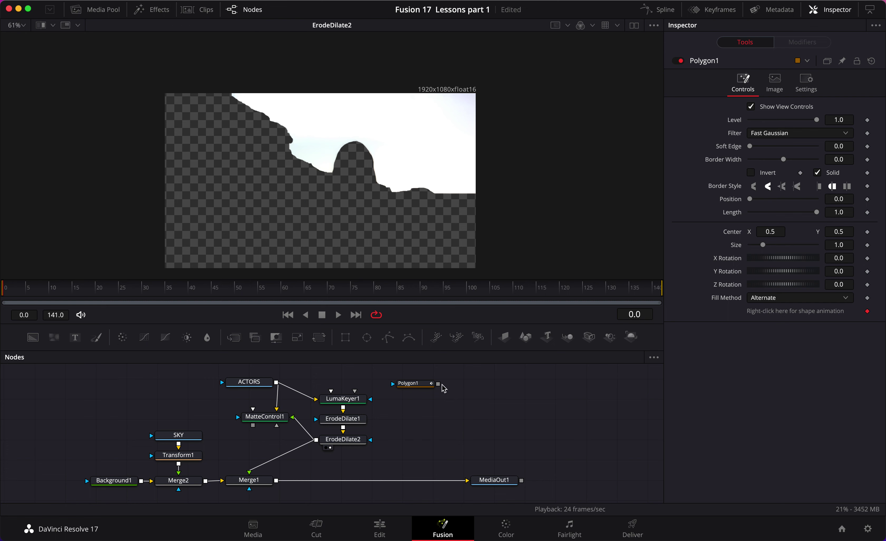
left_click_drag(438, 383, 355, 400)
left_click(399, 430)
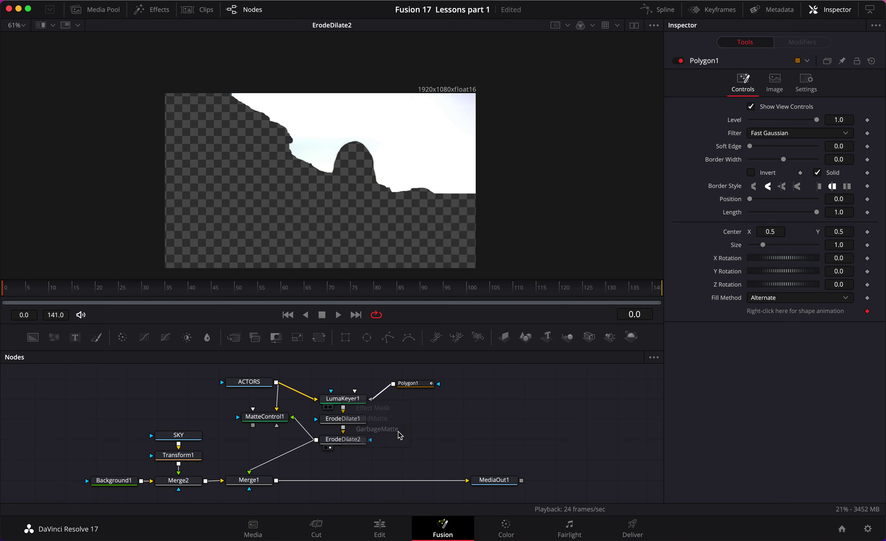
left_click_drag(422, 386, 400, 381)
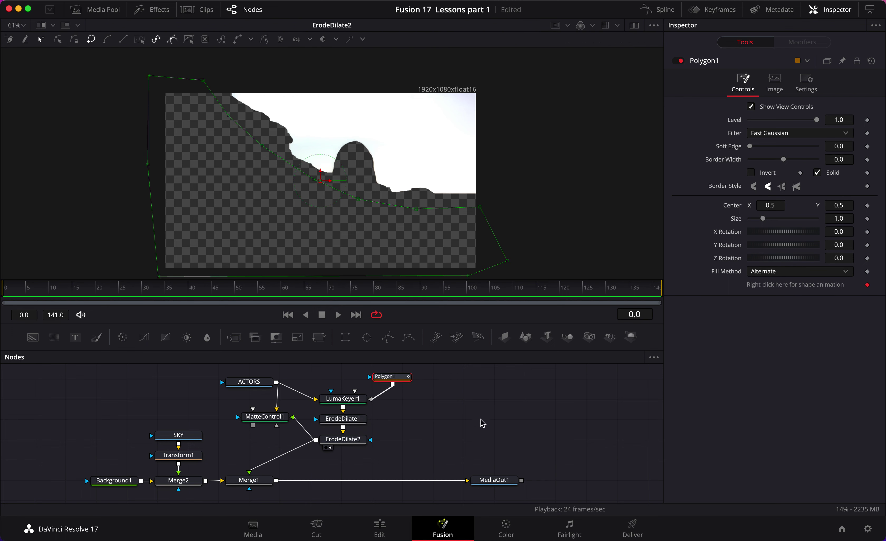
- Fit the image in the viewer and play the masked key, stopping at frame 10
left_click(524, 404)
key("ctrl+f")
key("space")
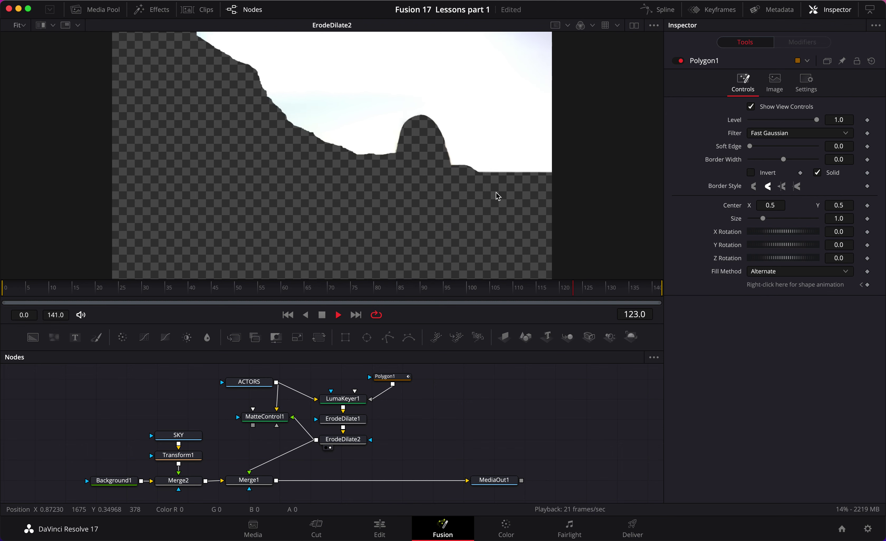
key("space")
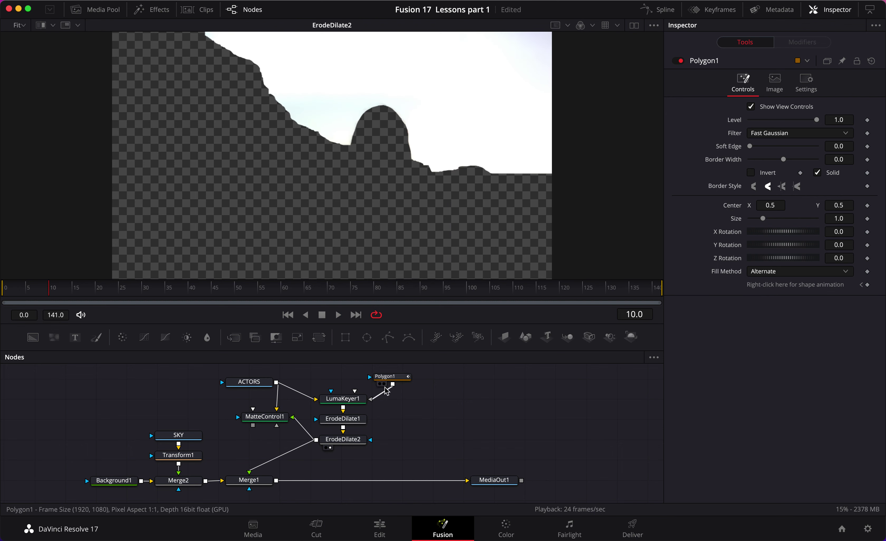
- Set Polygon1's Soft Edge to 0.01
left_click(376, 380)
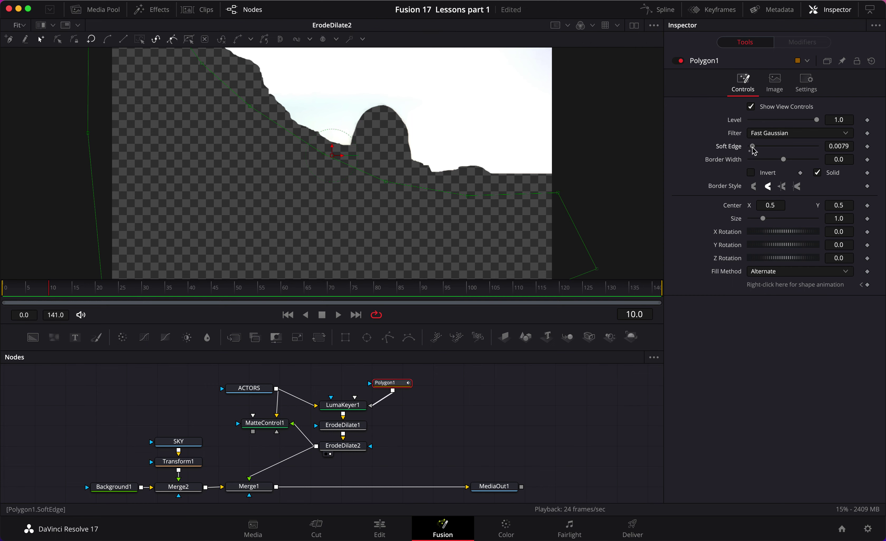
left_click(832, 145)
type("0.0098")
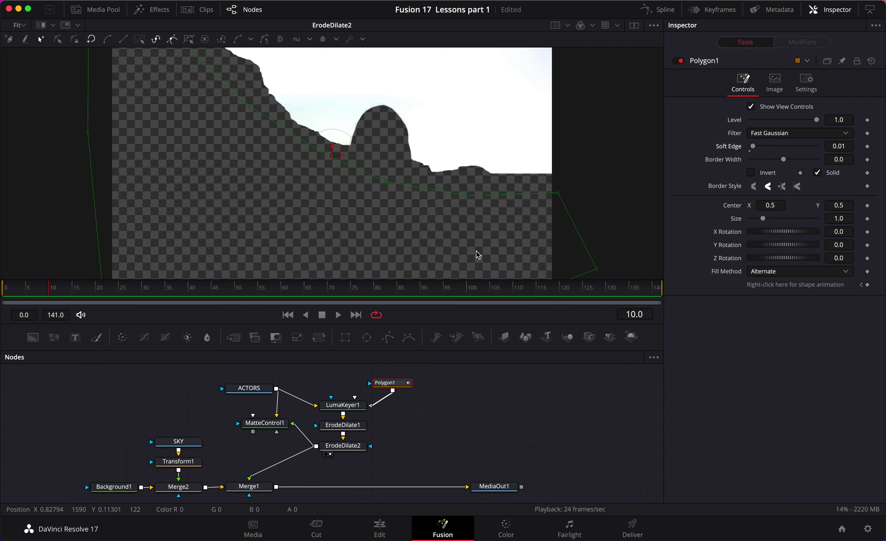
- At frame 10, raise Polygon1's points along the lower sky edge closer to the horizon, including the one beyond the frame
left_click_drag(386, 184, 390, 171)
left_click_drag(475, 185, 477, 175)
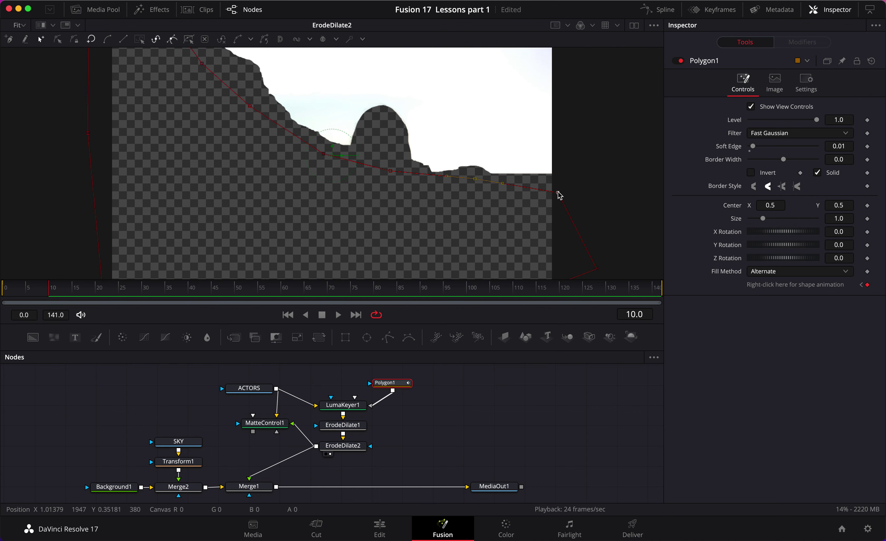
left_click_drag(561, 187, 560, 181)
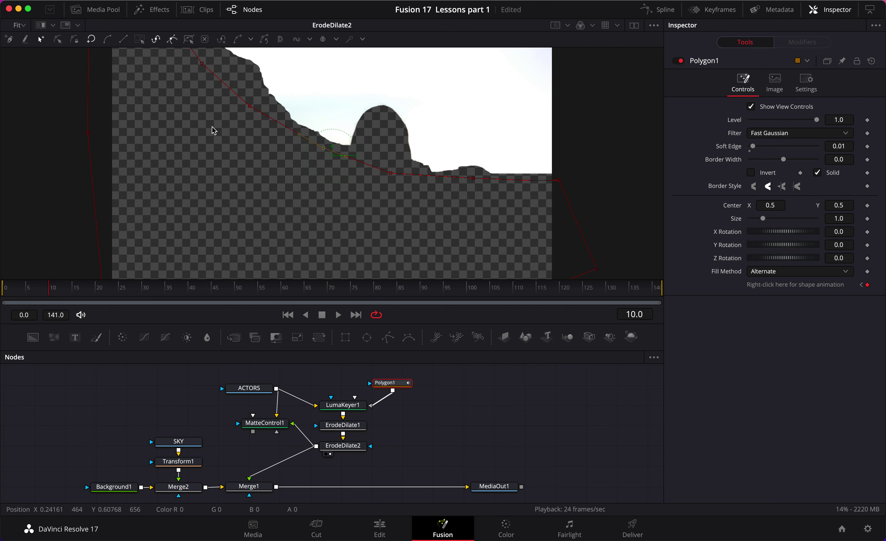
- At frame 10, move Polygon1's upper points closer to the edge of the hillside
scroll(244, 114, "up", 1)
scroll(233, 109, "up", 5)
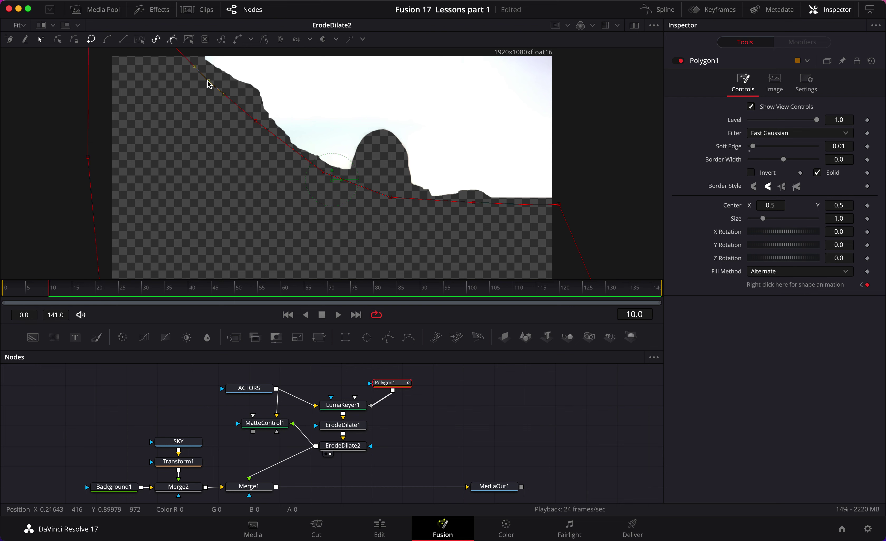
scroll(190, 173, "up", 1)
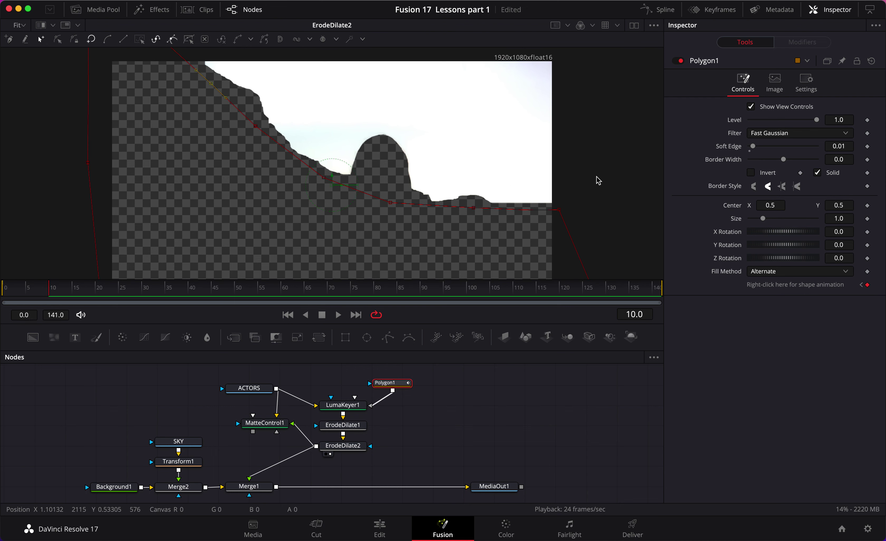
left_click(480, 418)
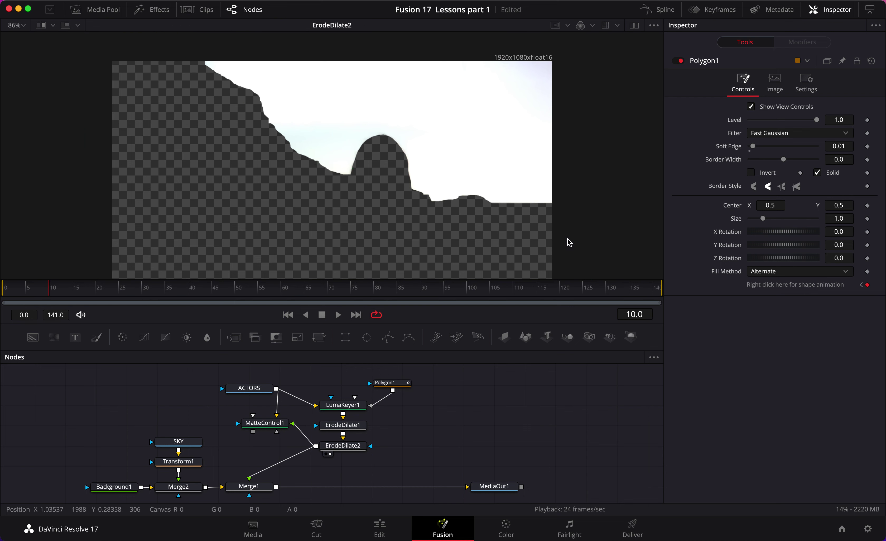
- Fit the image in the viewer and play the adjusted key, stopping at frame 119
key("shift+z")
key("space")
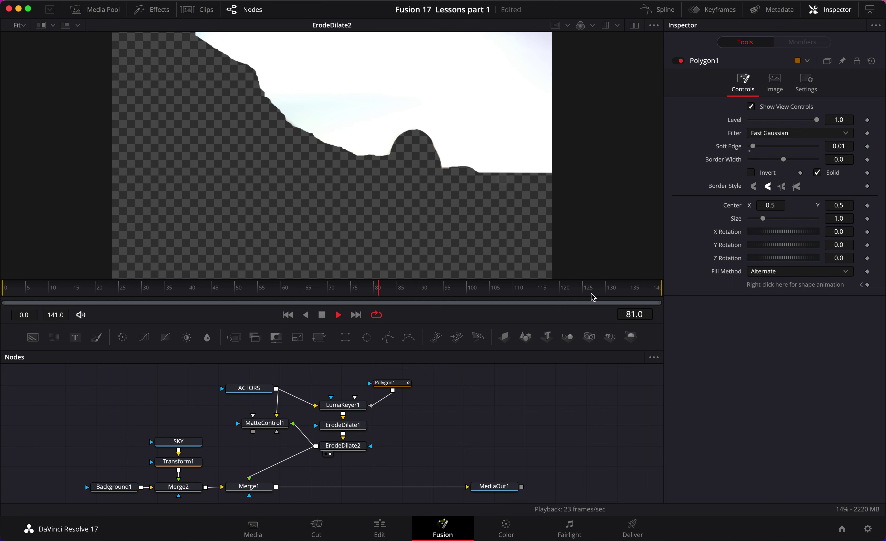
key("space")
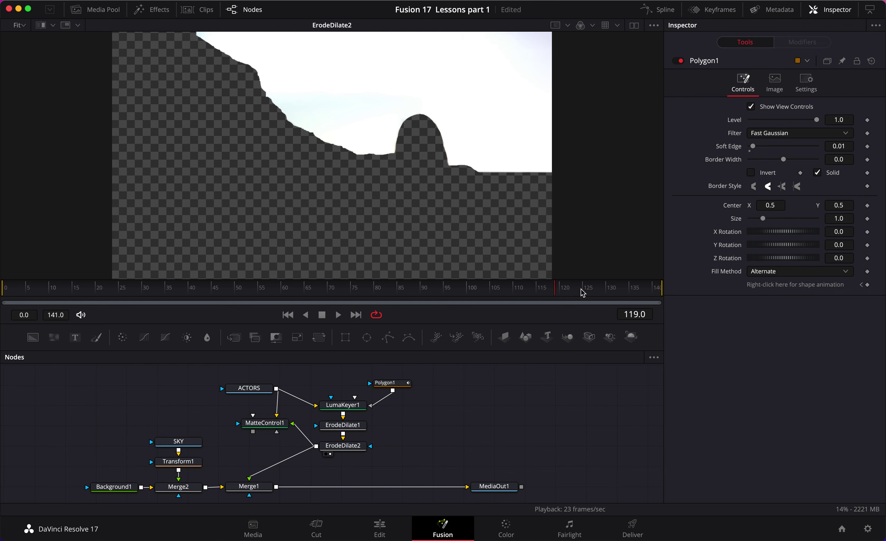
- At frame 82, adjust Polygon1's lower edge points to follow the horizon below the distant rocks
left_click_drag(554, 291, 385, 290)
left_click(386, 383)
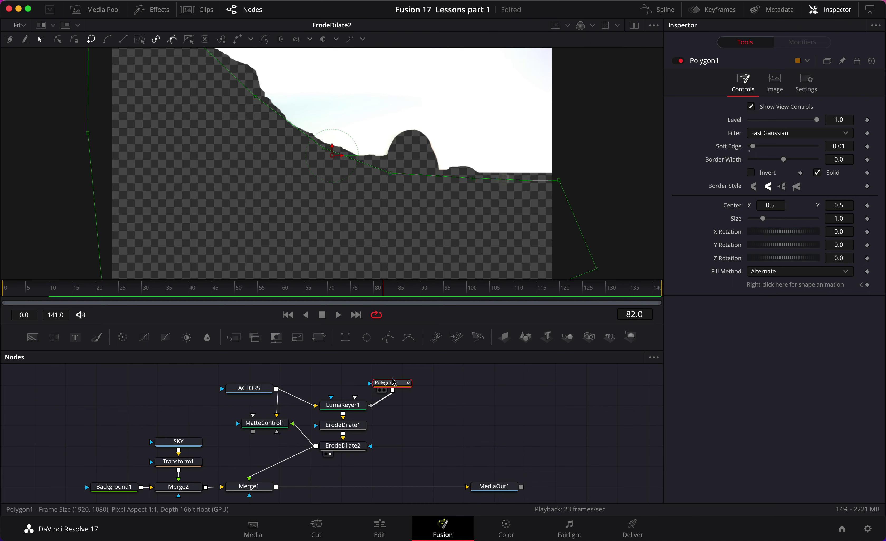
left_click(475, 176)
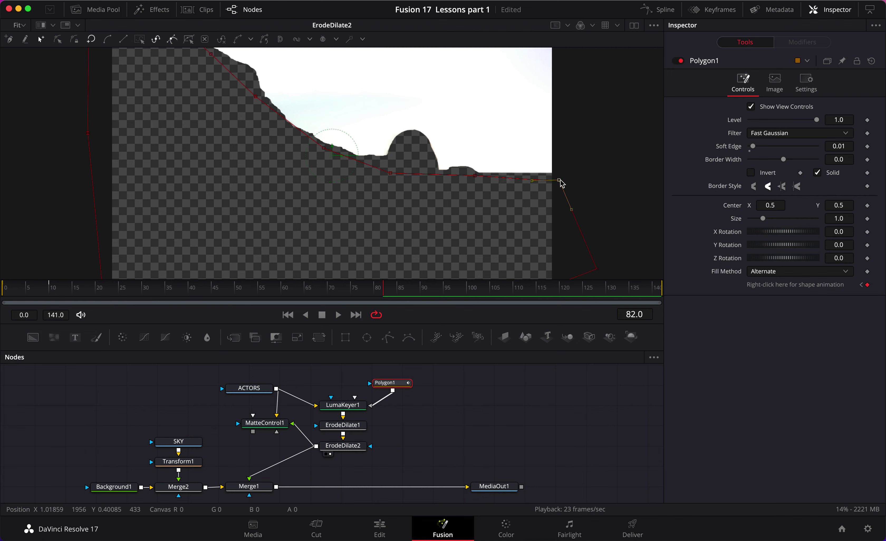
left_click(454, 392)
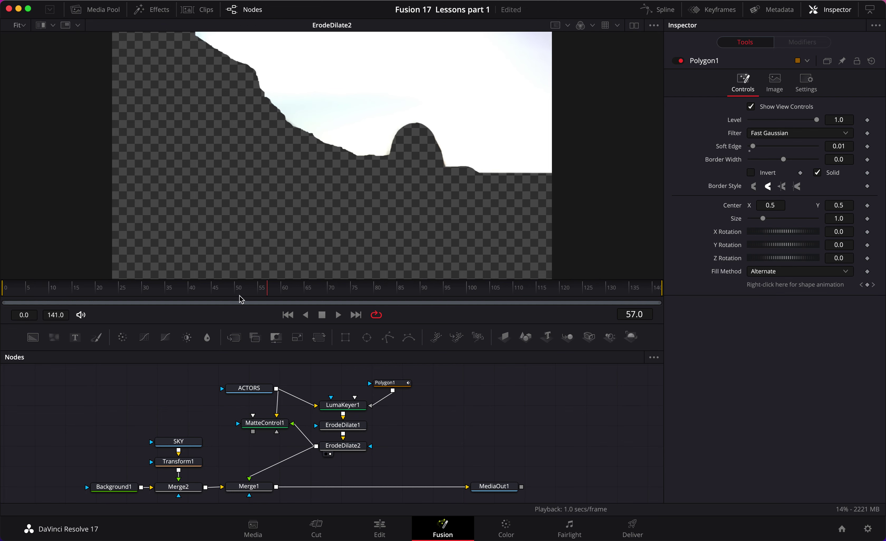
- Play the masked key from the start of the clip and return to frame 0
left_click_drag(240, 299, 8, 291)
key("space")
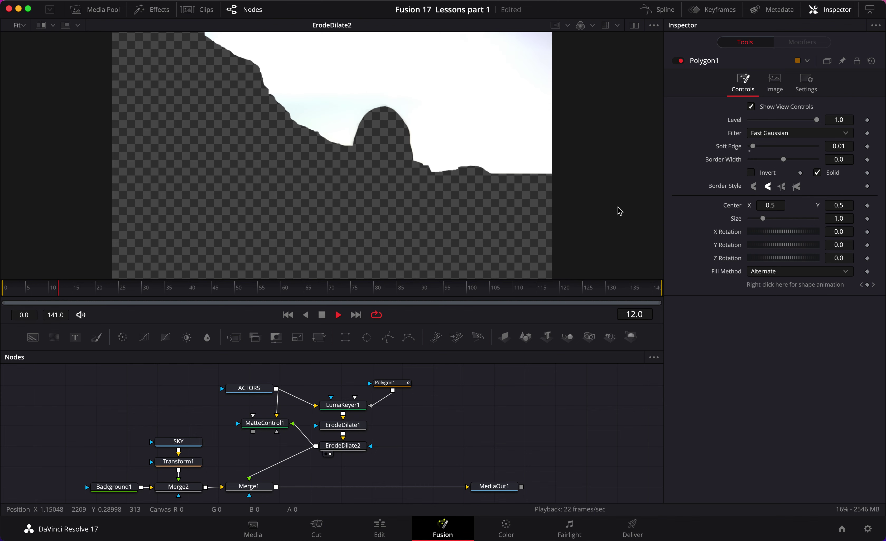
key("space")
left_click_drag(131, 293, 1, 291)
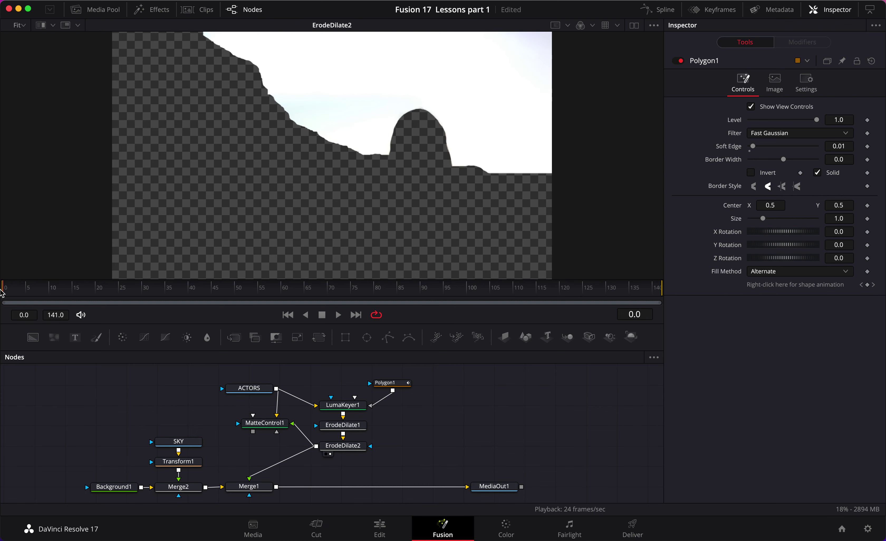
- Show MatteControl1 in the viewer and set LumaKeyer1's Blur to 2.05
left_click(265, 424)
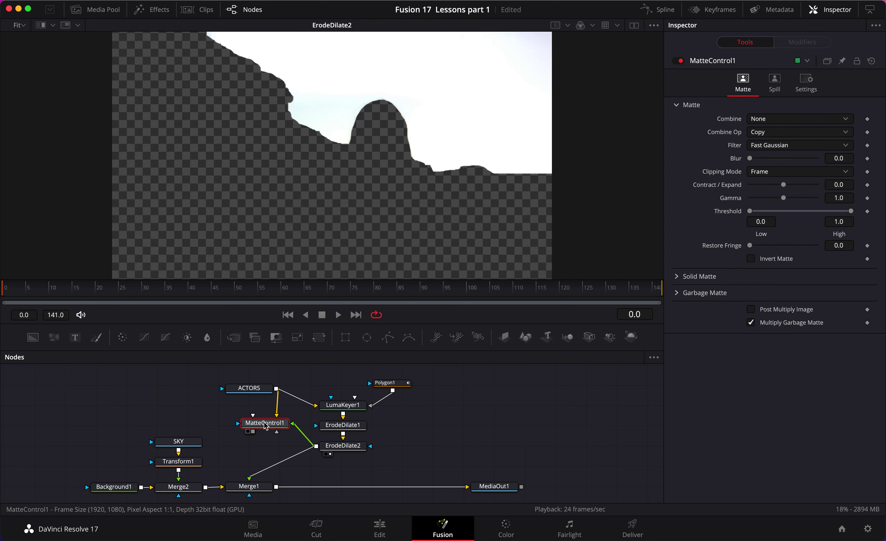
key("1")
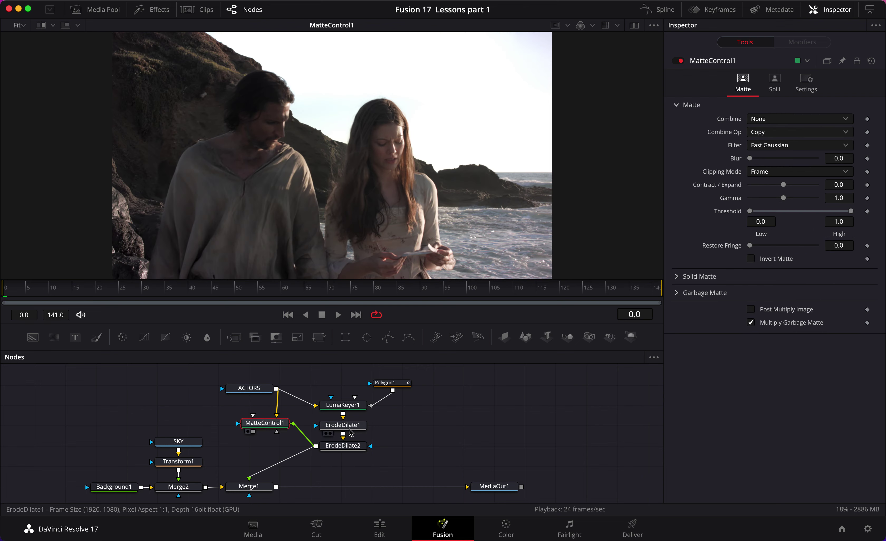
left_click(349, 405)
left_click_drag(752, 169, 755, 168)
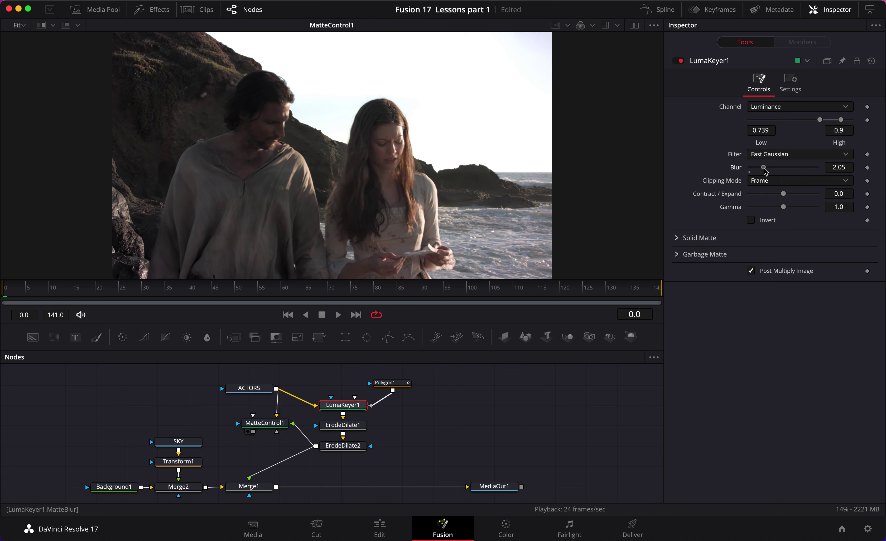
- Play MatteControl1's output and return to the first frame
key("space")
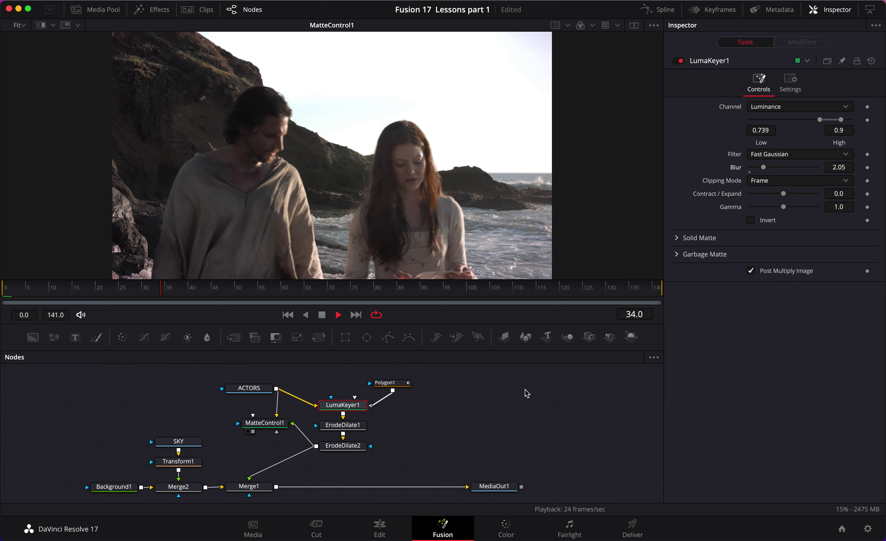
key("space")
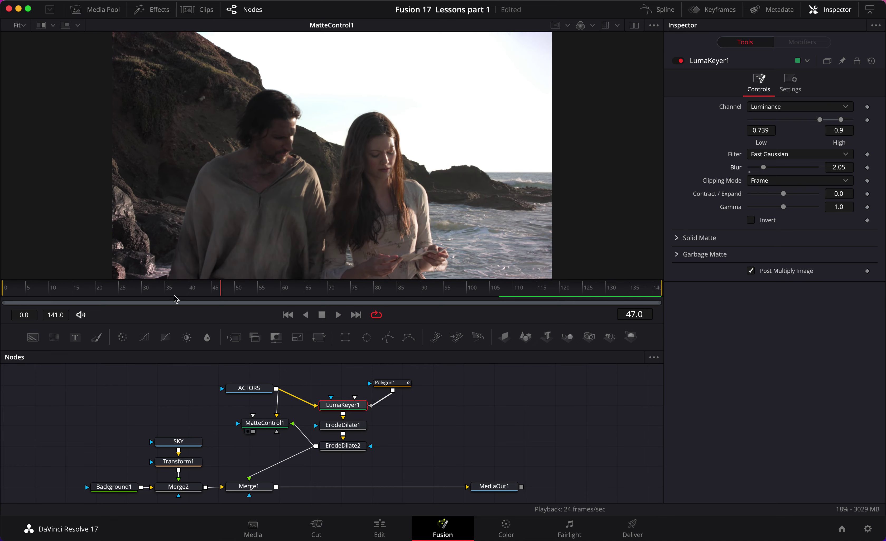
key("Home")
- Set MatteControl1's Combine to Combine Alpha and enable Invert Matte and Post Multiply Image
left_click(265, 422)
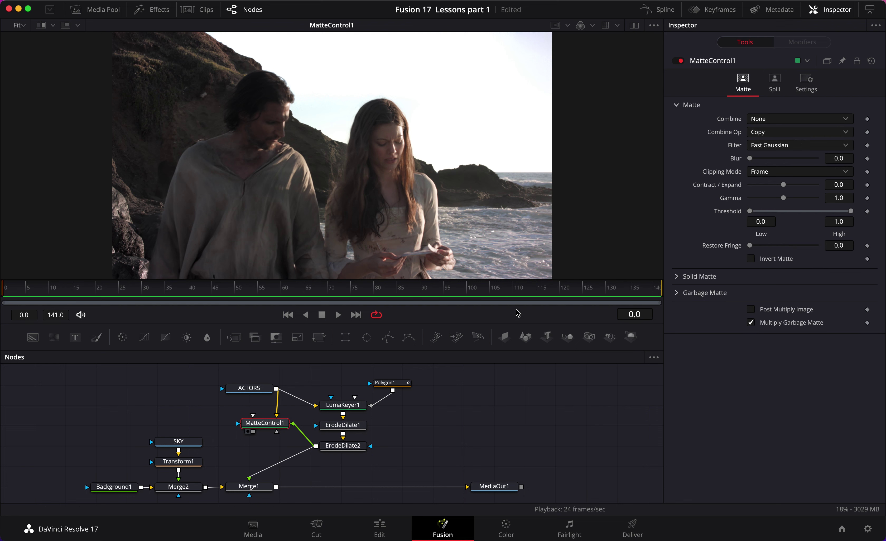
left_click(790, 119)
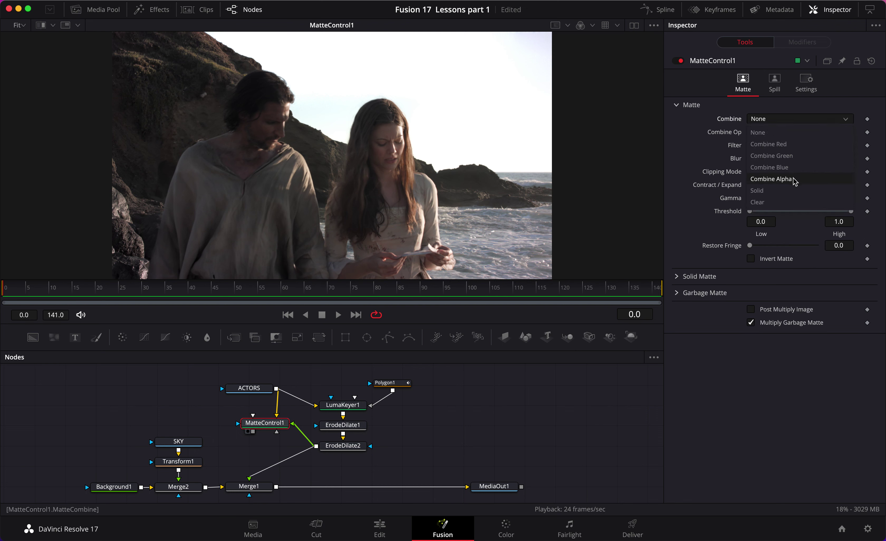
left_click(771, 179)
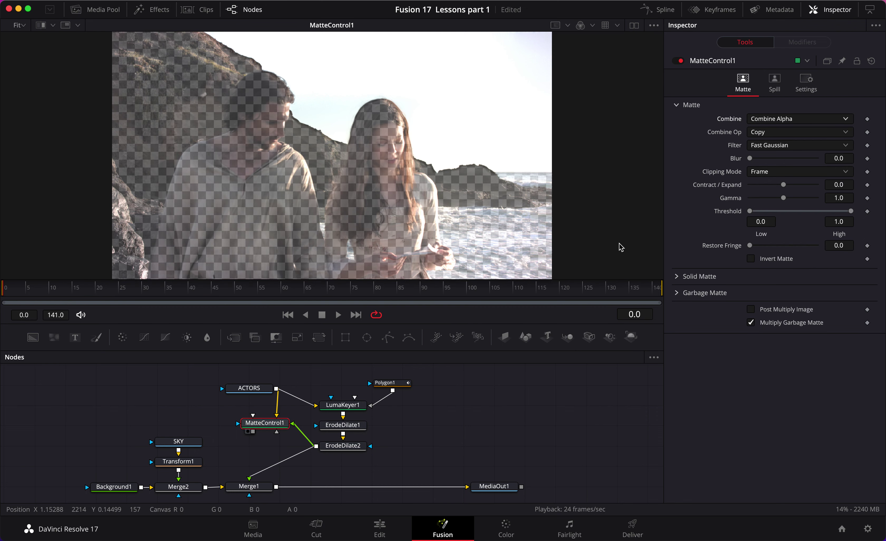
left_click(752, 259)
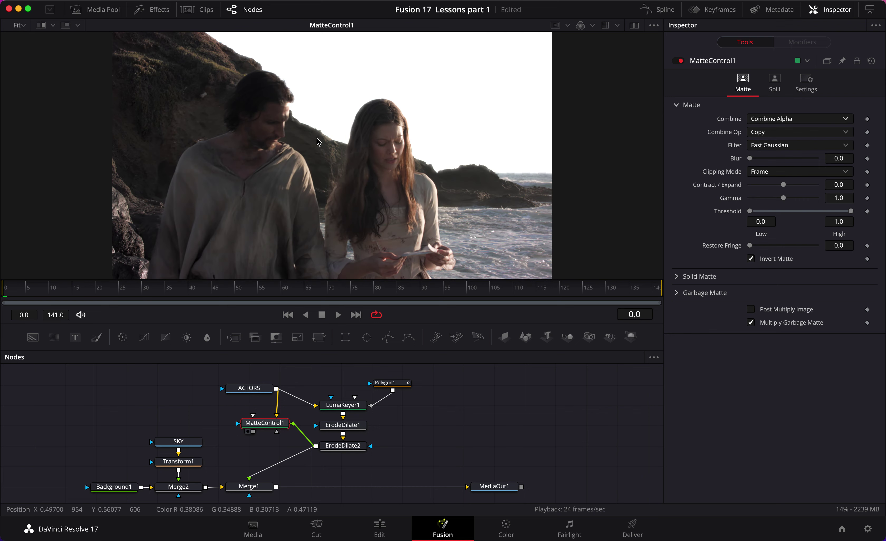
left_click(751, 309)
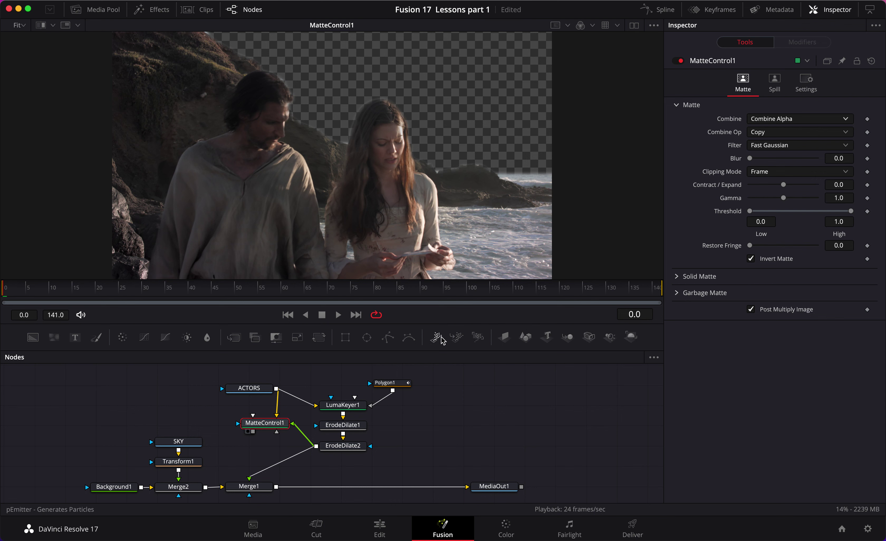
- Reduce LumaKeyer1's Blur to 0.9
left_click(397, 383)
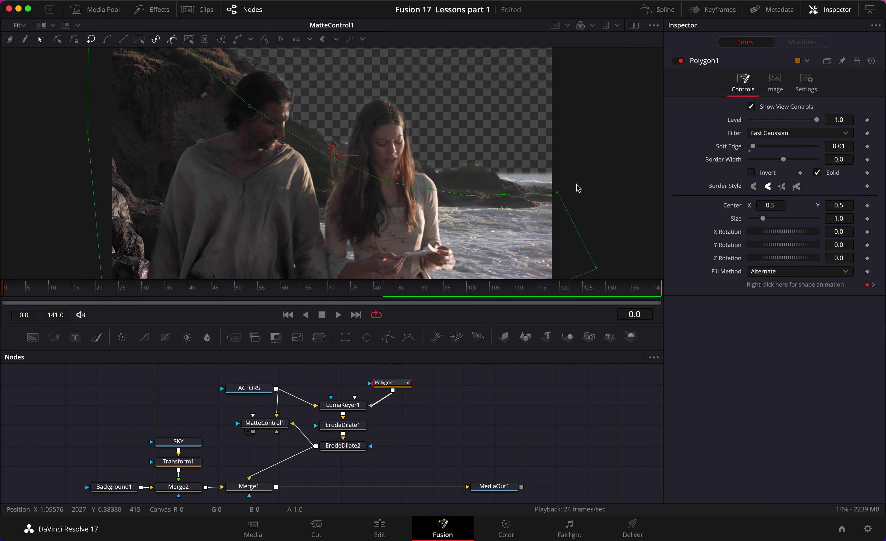
left_click(351, 407)
left_click_drag(762, 167, 748, 167)
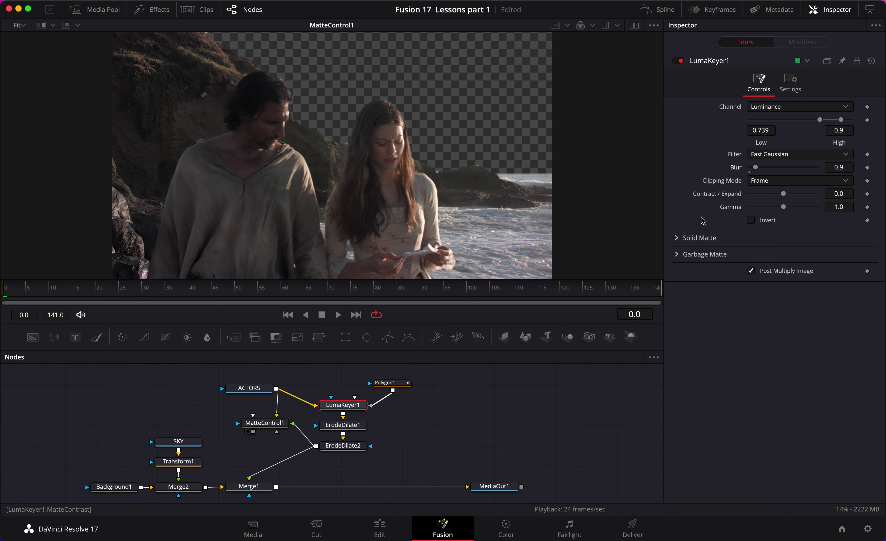
left_click(560, 402)
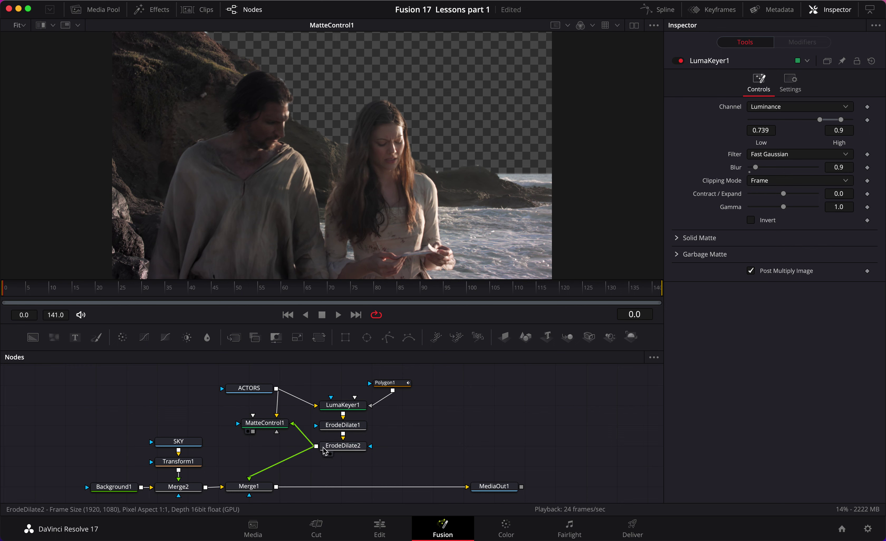
- Move the ACTORS, MatteControl1, LumaKeyer1, ErodeDilate and Polygon1 nodes together closer to MediaOut1, and place Merge1 below them
left_click_drag(413, 468, 270, 390)
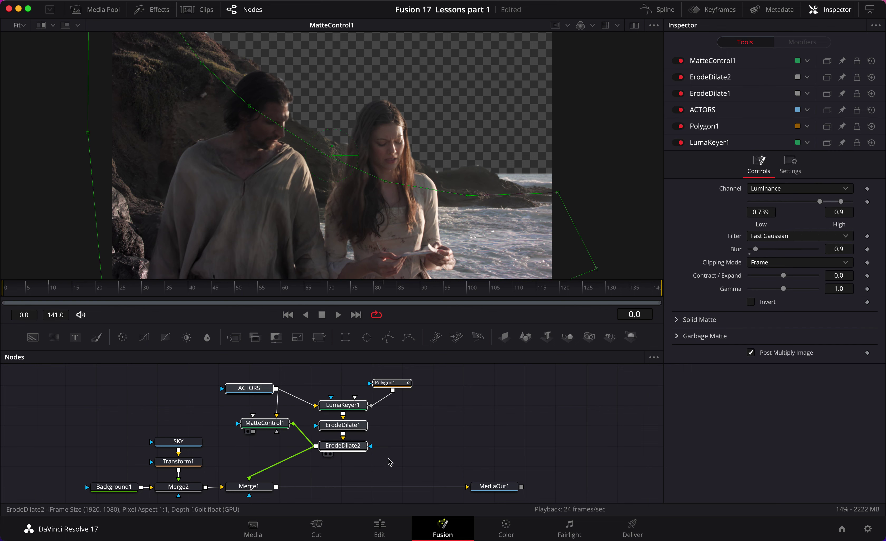
left_click_drag(343, 446, 385, 441)
left_click(350, 473)
left_click_drag(257, 488, 366, 491)
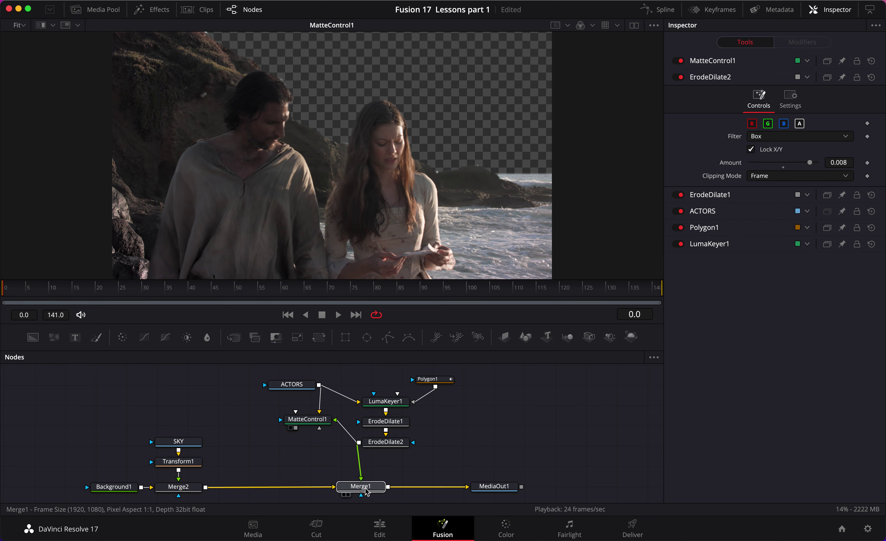
- View Merge1's output, check its alpha channel and return to the color view
left_click(368, 491)
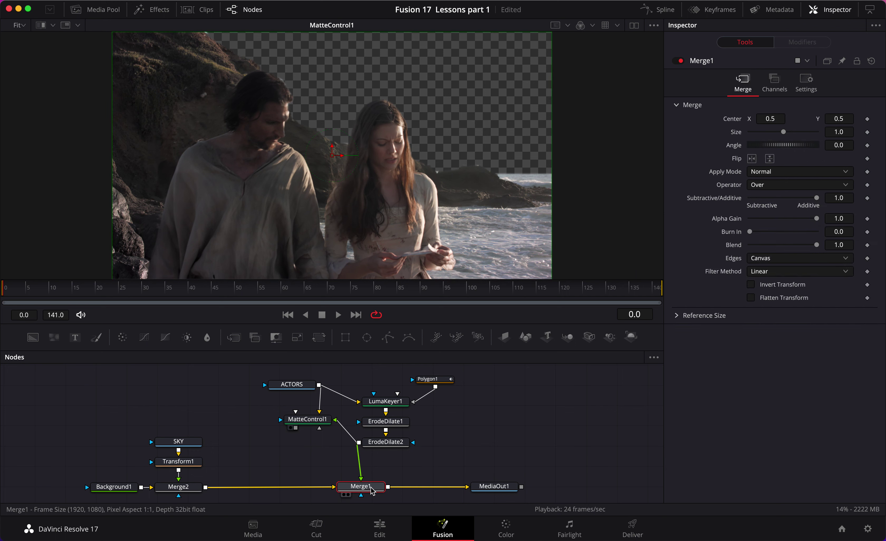
key("1")
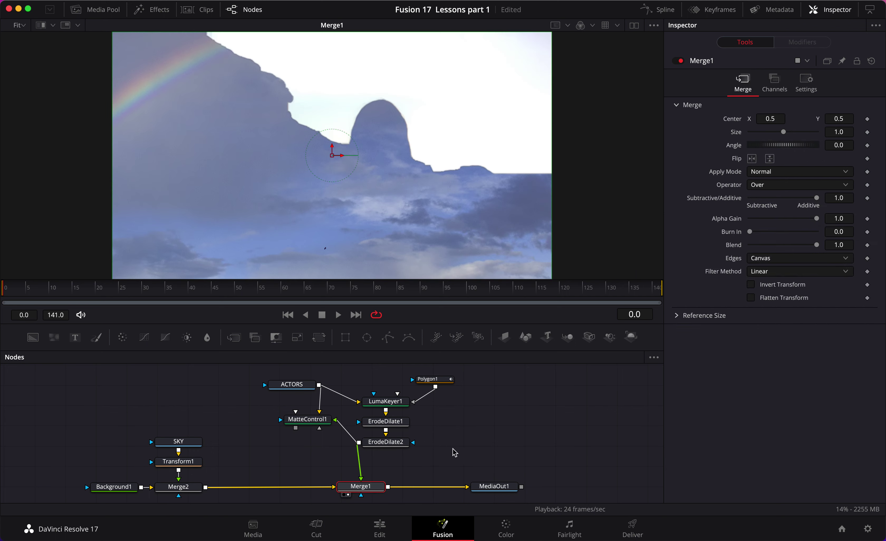
key("a")
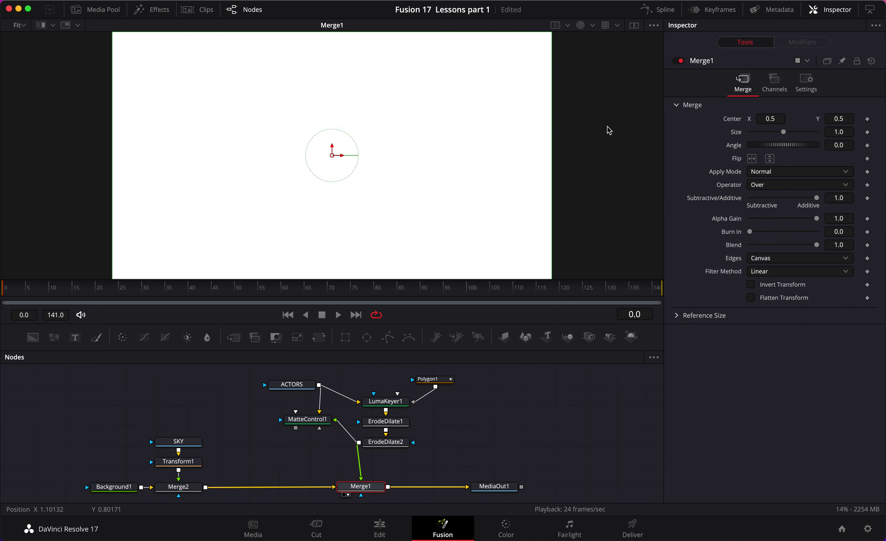
key("c")
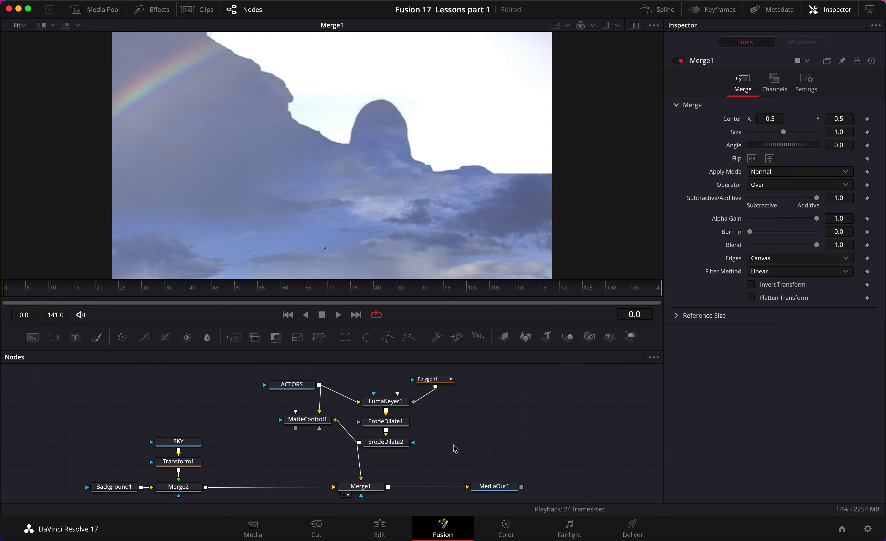
- Examine the ErodeDilate2 settings and load MatteControl1 in the viewer
left_click(392, 447)
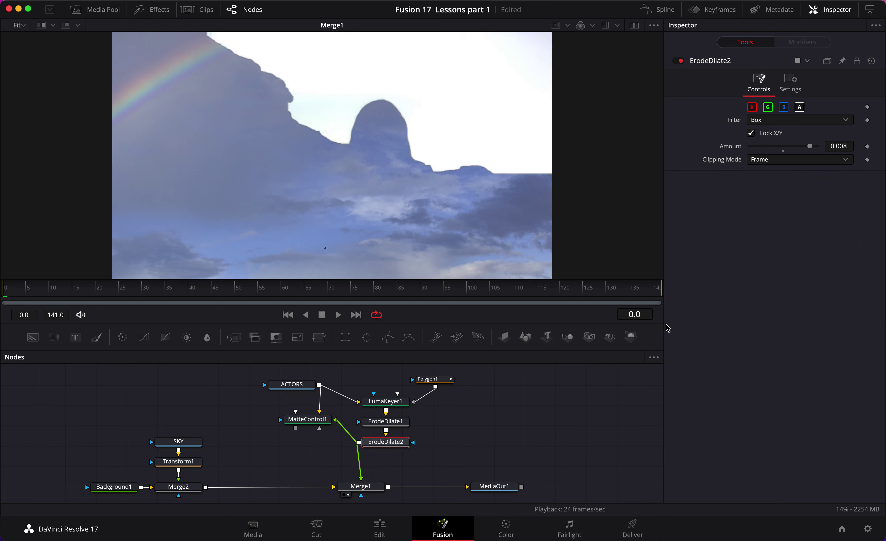
left_click(308, 420)
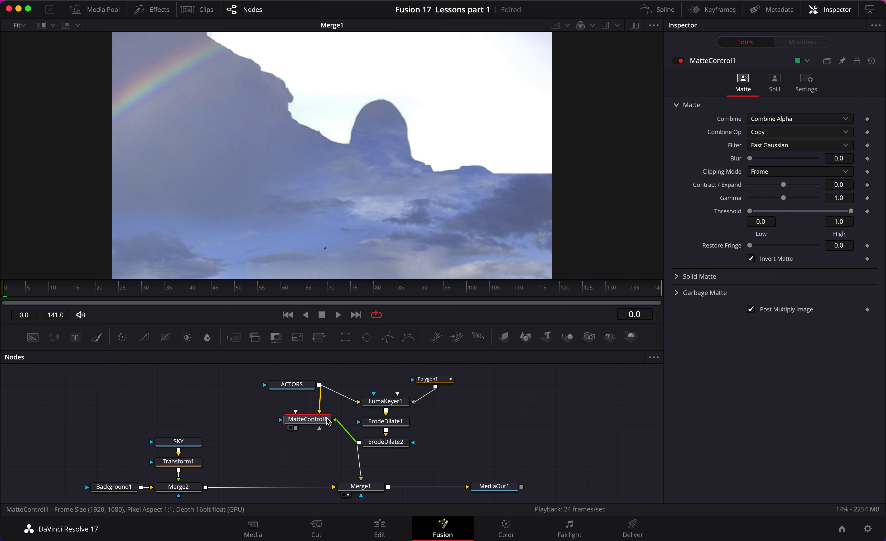
left_click_drag(327, 420, 352, 208)
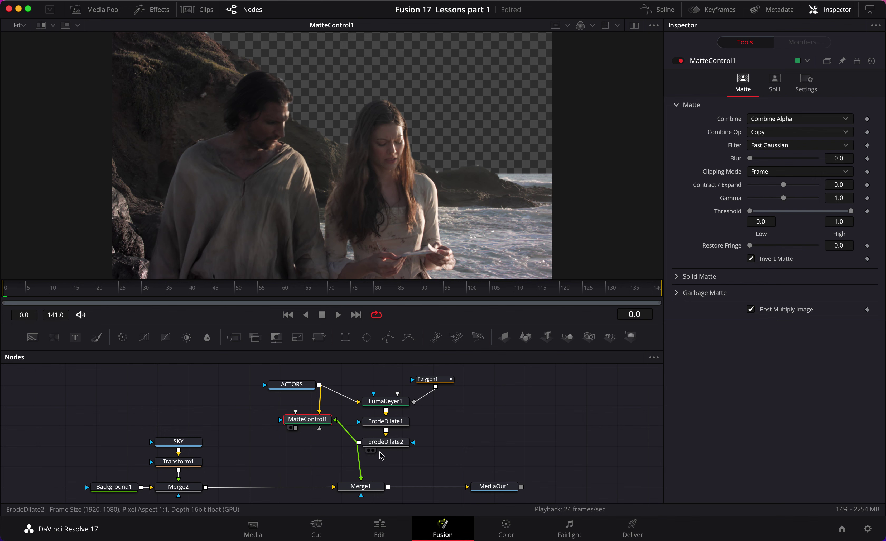
left_click(363, 487)
scroll(365, 489, "down", 1)
left_click(461, 451)
scroll(469, 458, "up", 1)
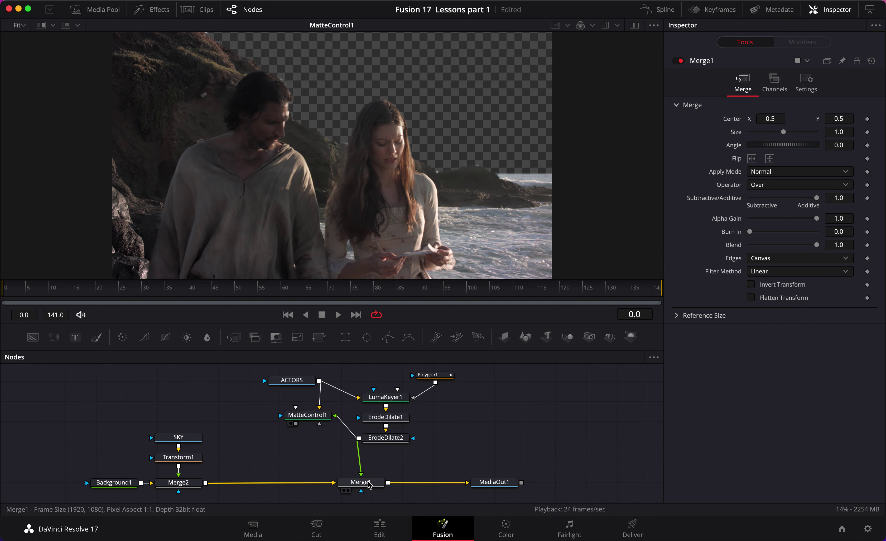
left_click_drag(369, 486, 366, 487)
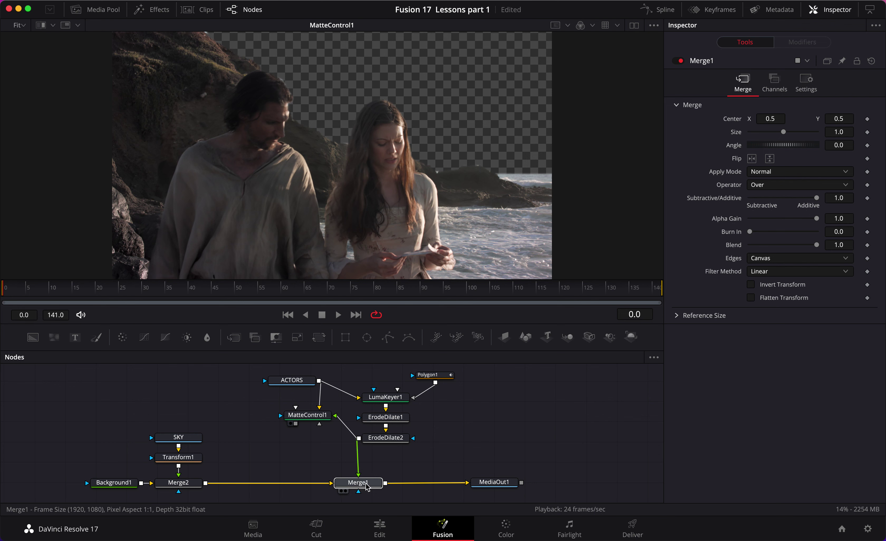
left_click_drag(367, 487, 369, 487)
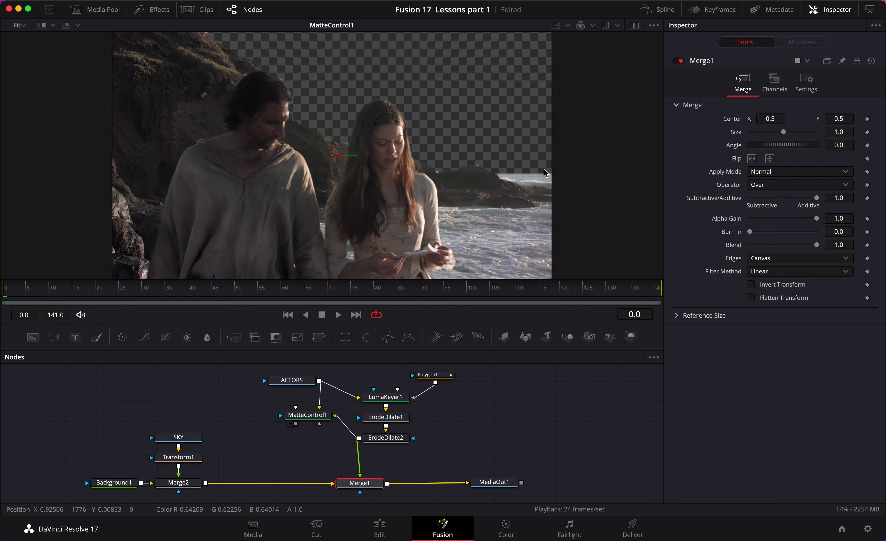
- Replace ErodeDilate2 with MatteControl1 as Merge1's foreground input and view Merge1's output
left_click(581, 24)
left_click(581, 29)
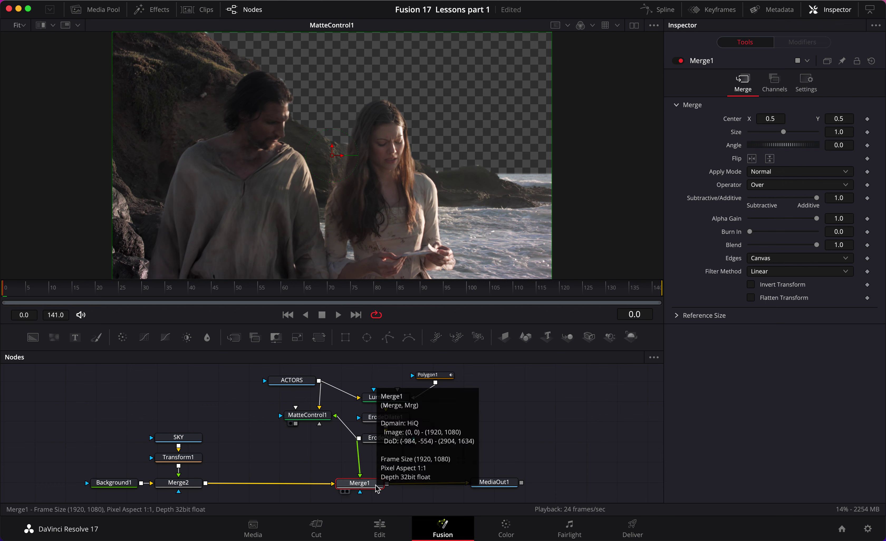
left_click_drag(360, 463, 374, 463)
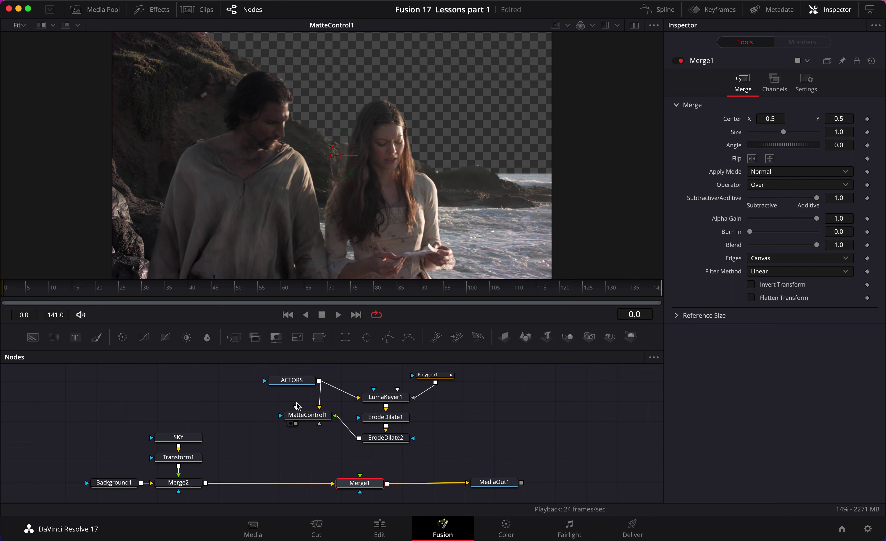
left_click_drag(295, 423, 374, 481)
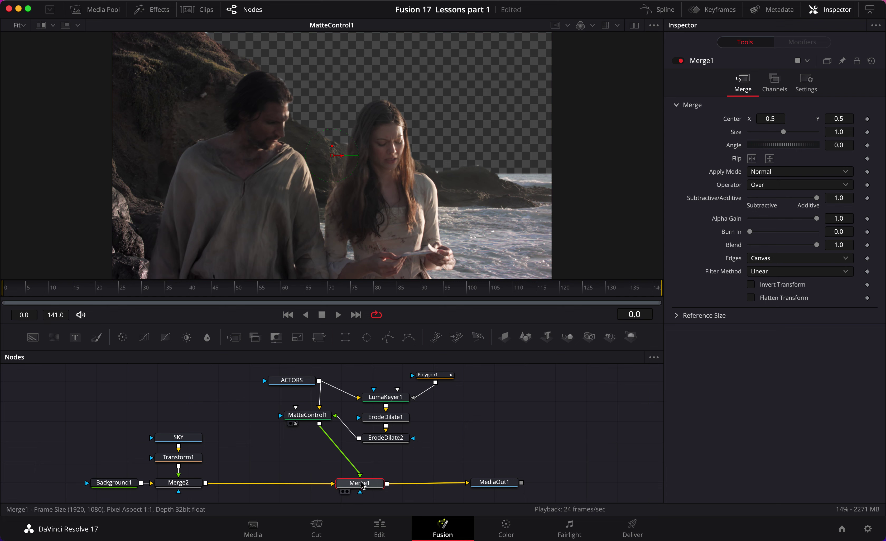
key("2")
left_click(549, 443)
key("ctrl+f")
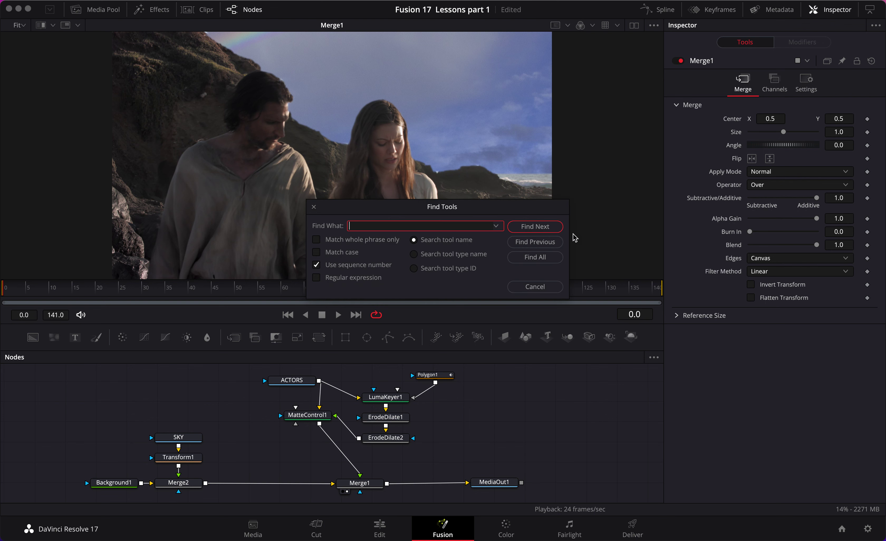
left_click(544, 287)
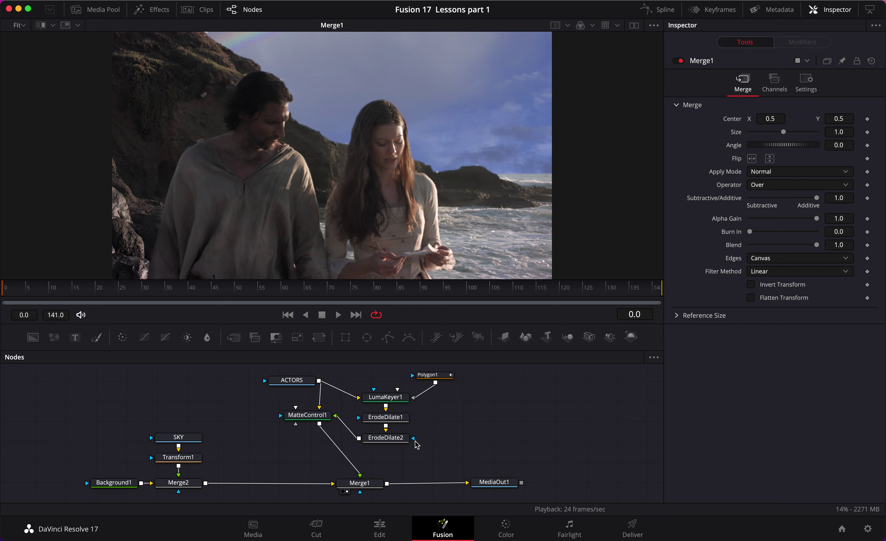
- Insert a Merge node between Merge2 and Merge1, connect ACTORS to its foreground and view it
mouse_move(316, 418)
left_mouse_down()
mouse_move(539, 422)
mouse_move(311, 419)
left_mouse_up()
left_click(178, 482)
scroll(211, 440, "down", 1)
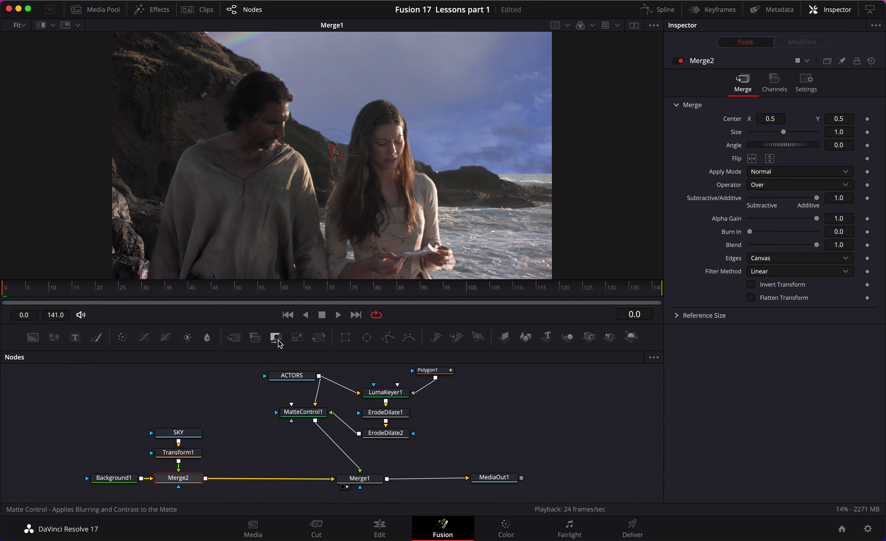
left_click(233, 337)
scroll(225, 427, "up", 3)
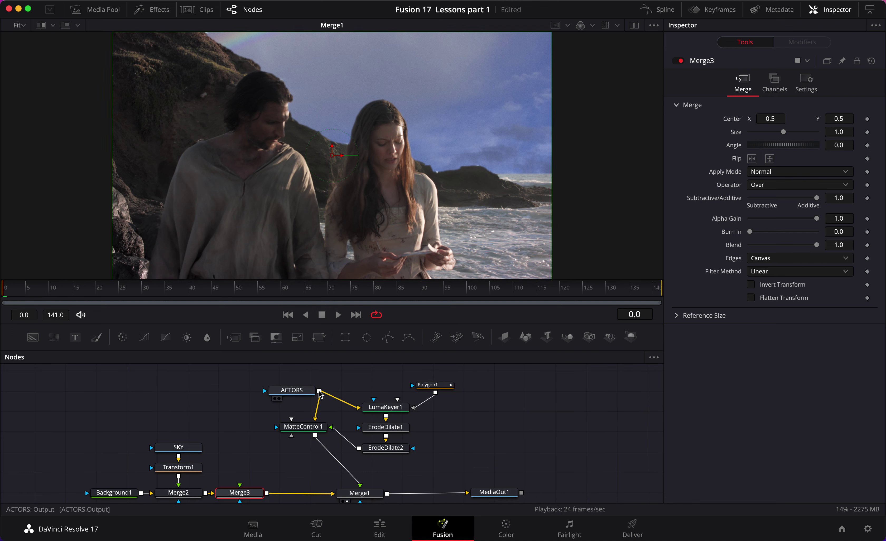
left_click_drag(319, 390, 240, 486)
scroll(244, 441, "down", 2)
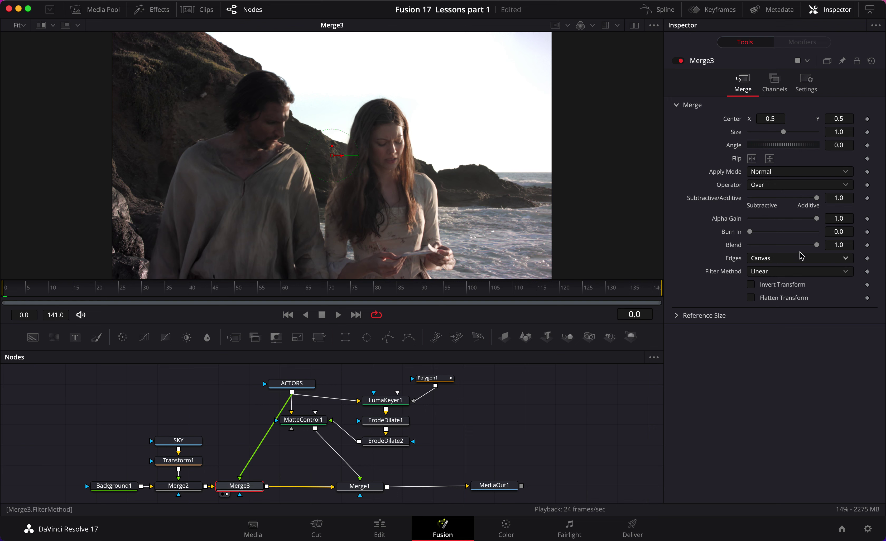
- Reduce Merge3's Blend to about 0.205 and view the composite at Merge1 with Merge3 selected
left_click_drag(817, 247, 764, 250)
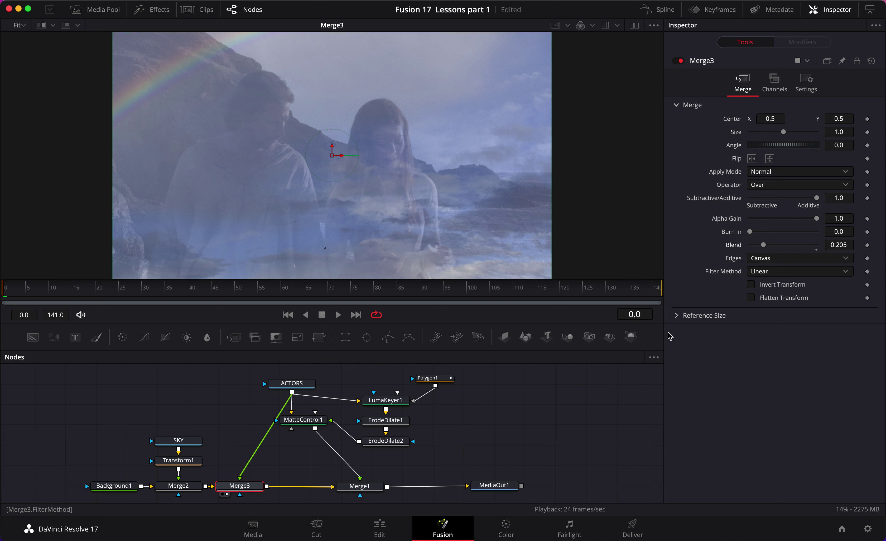
left_click(366, 485)
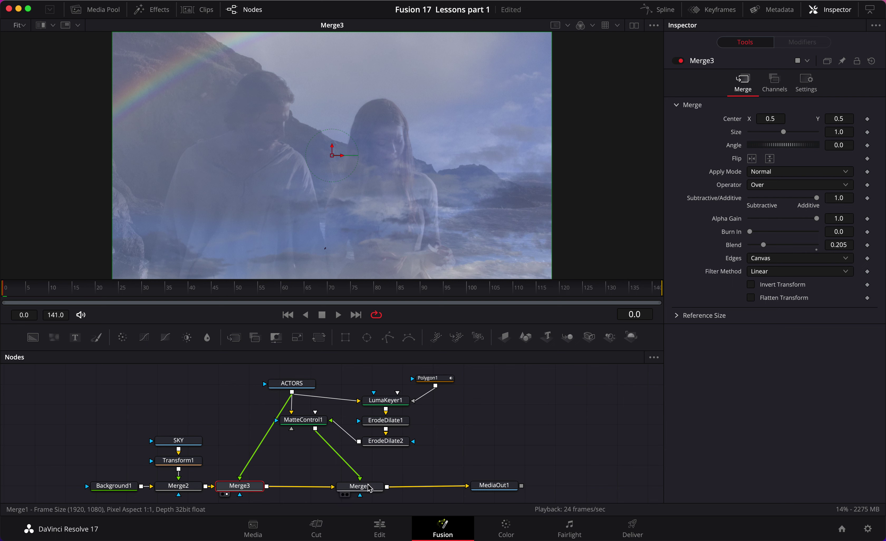
scroll(363, 480, "down", 1)
key("1")
left_click(240, 477)
scroll(339, 454, "up", 1)
scroll(338, 455, "up", 1)
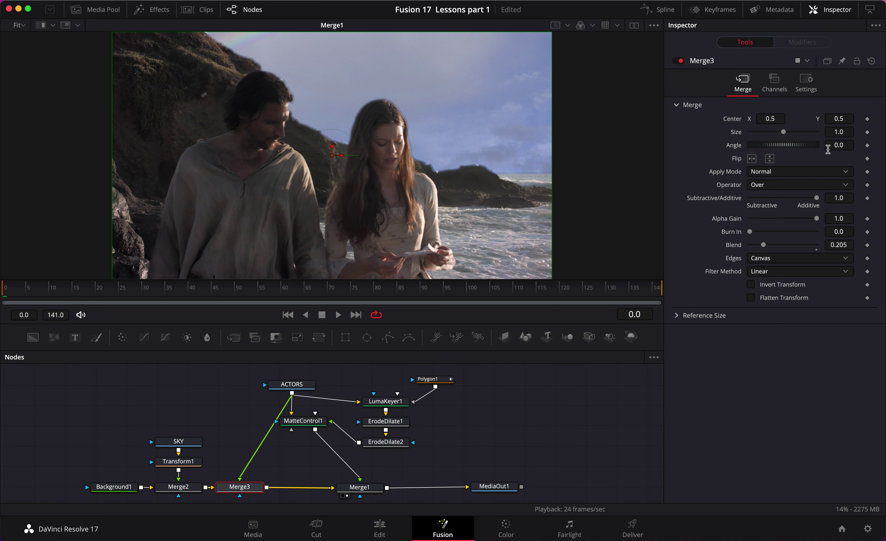
- Toggle Merge3 off and on repeatedly to compare the composite with and without the blended original plate
left_click(677, 61)
left_click(677, 61)
left_click(678, 60)
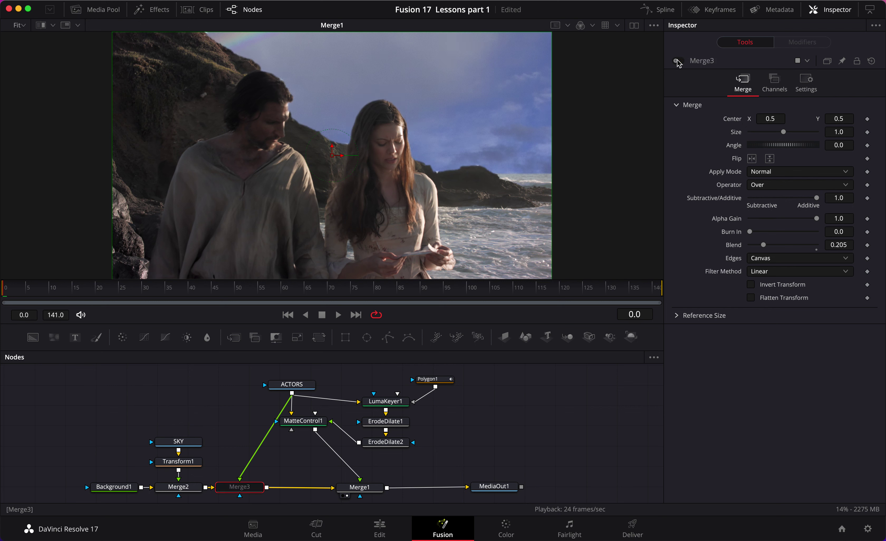
left_click(677, 61)
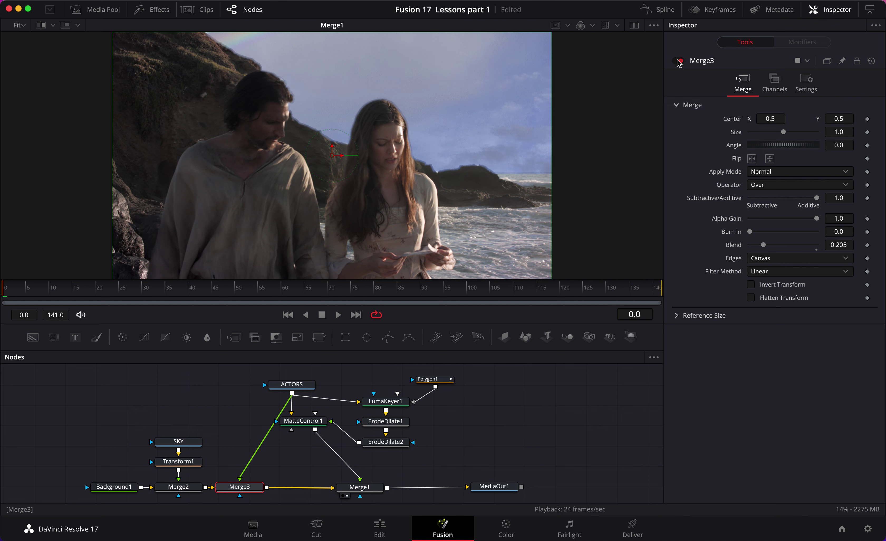
left_click(678, 61)
left_click(677, 60)
- Delete the Merge3 node so that Merge2 feeds directly into Merge1
mouse_move(252, 489)
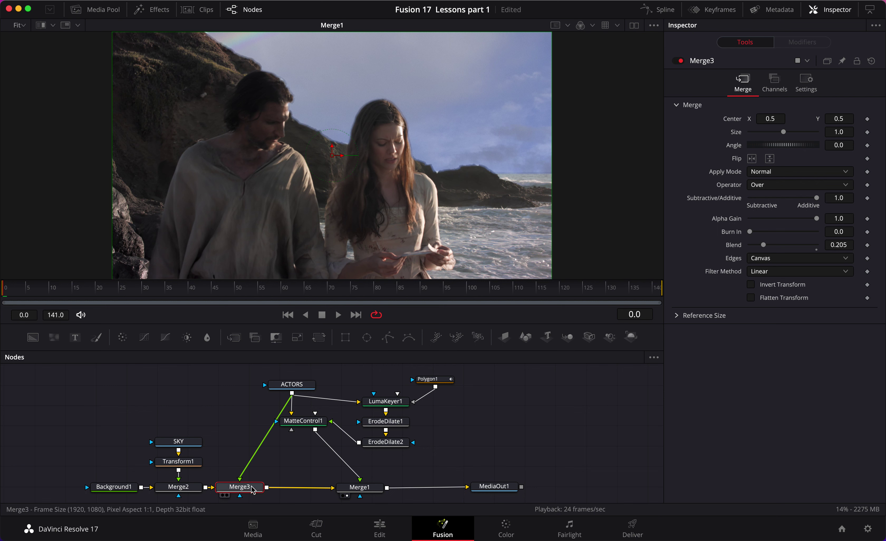
key("Delete")
scroll(285, 457, "up", 1)
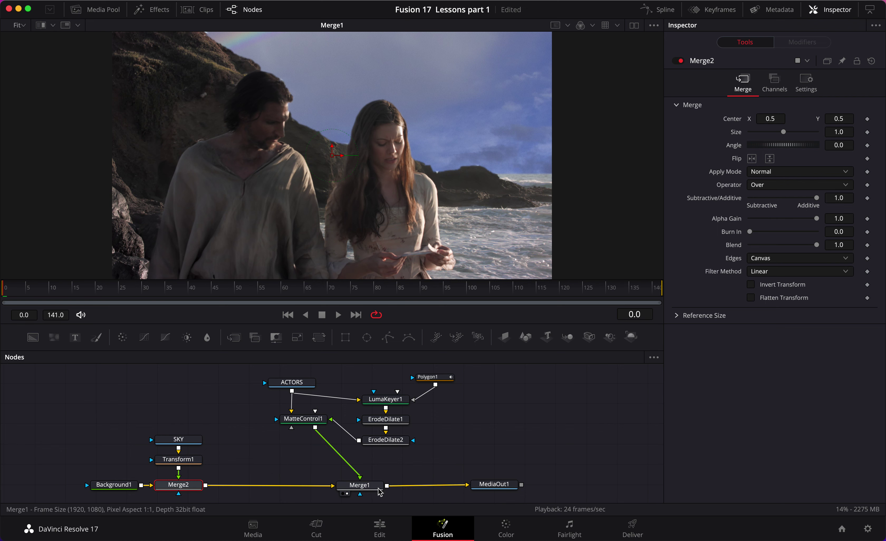
left_click(365, 489)
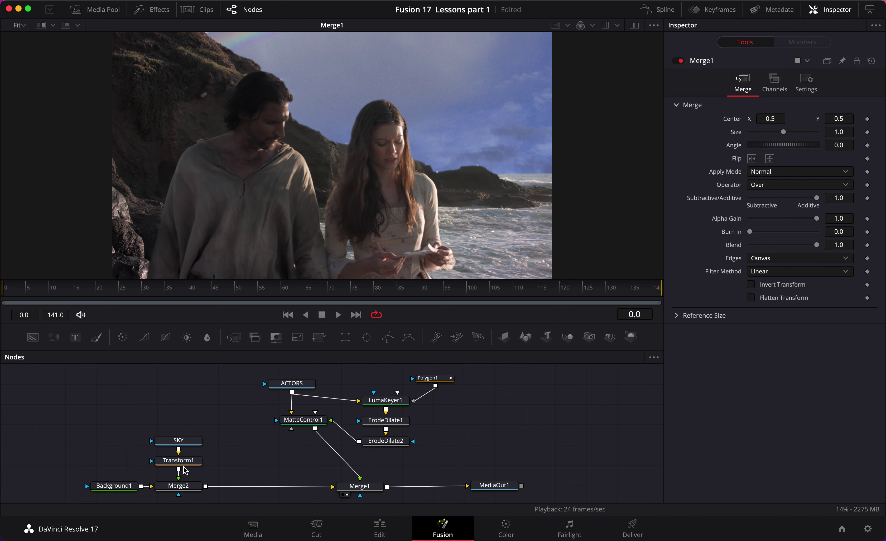
- Reposition the sky with Transform1 to a Center of about X 0.313, Y 0.616 and fit the composite in the viewer
left_click_drag(185, 440, 184, 441)
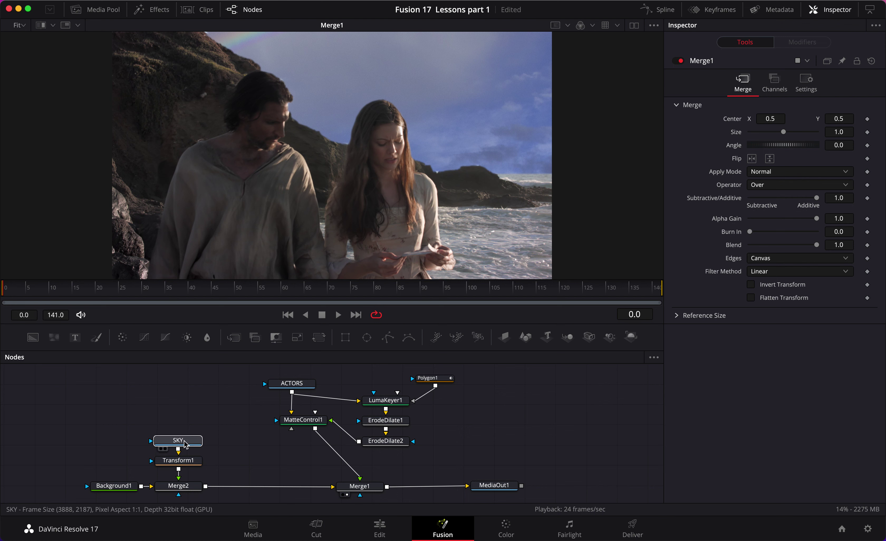
left_click(185, 443)
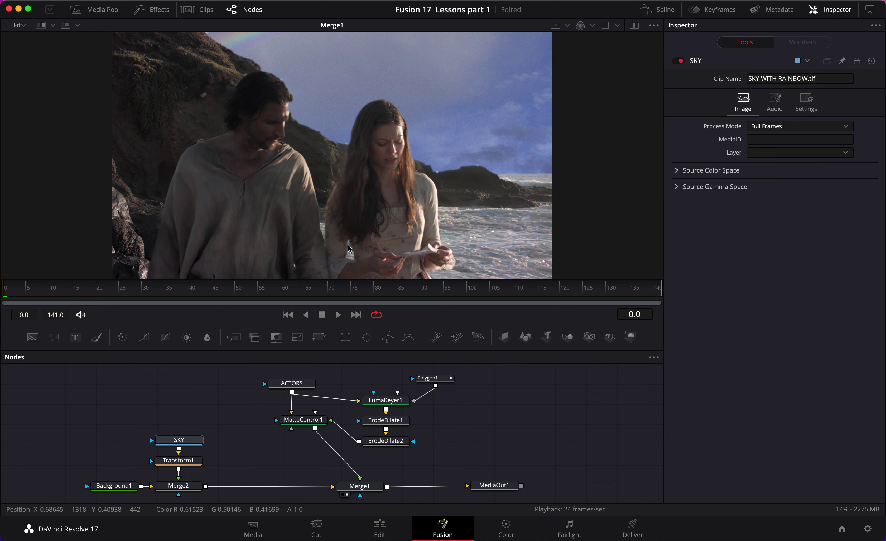
left_click(181, 461)
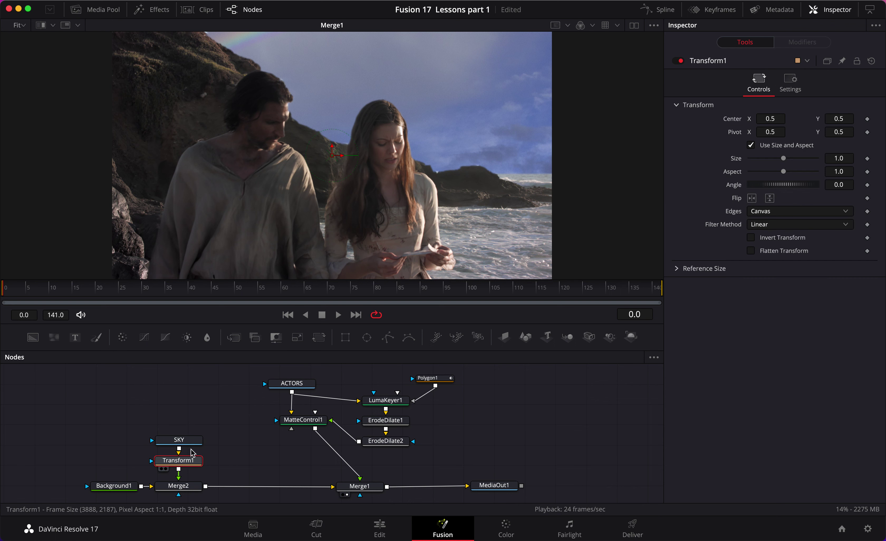
left_click_drag(333, 162, 182, 43)
scroll(478, 180, "down", 2)
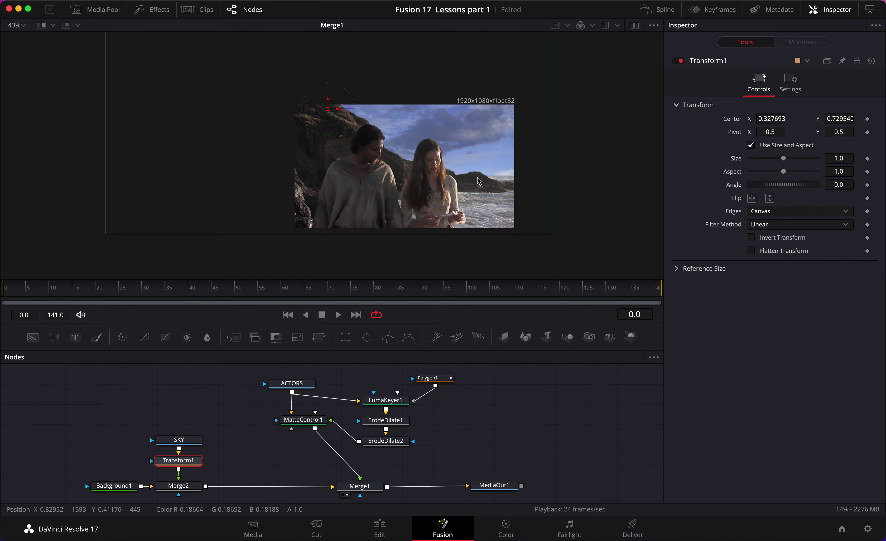
left_click_drag(332, 112, 321, 141)
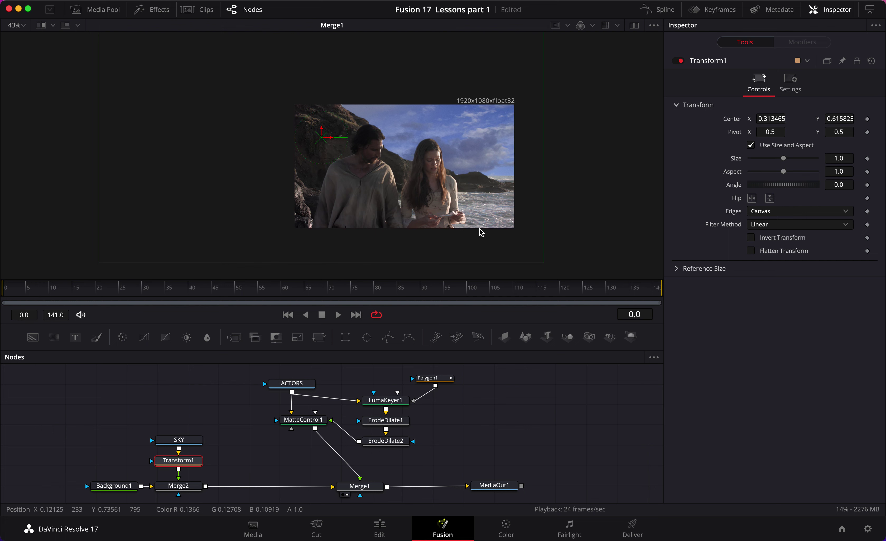
left_click(539, 429)
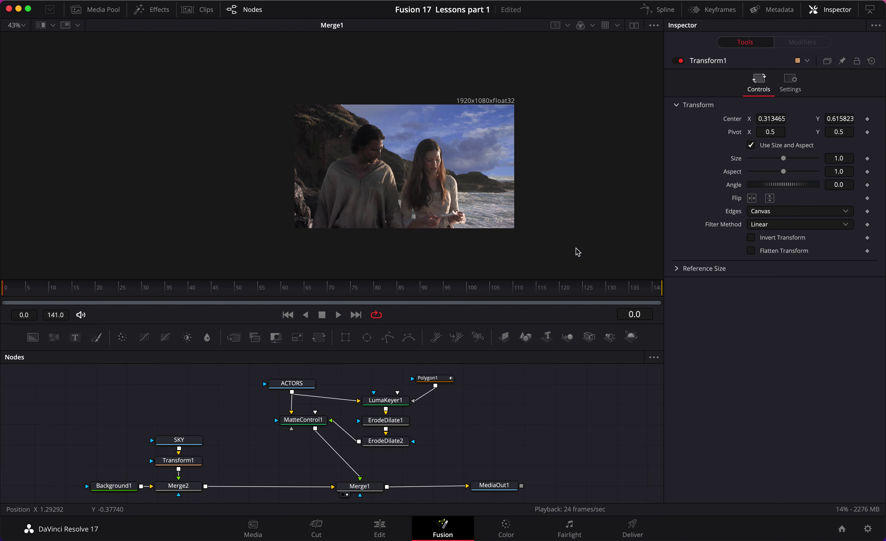
key("super+f")
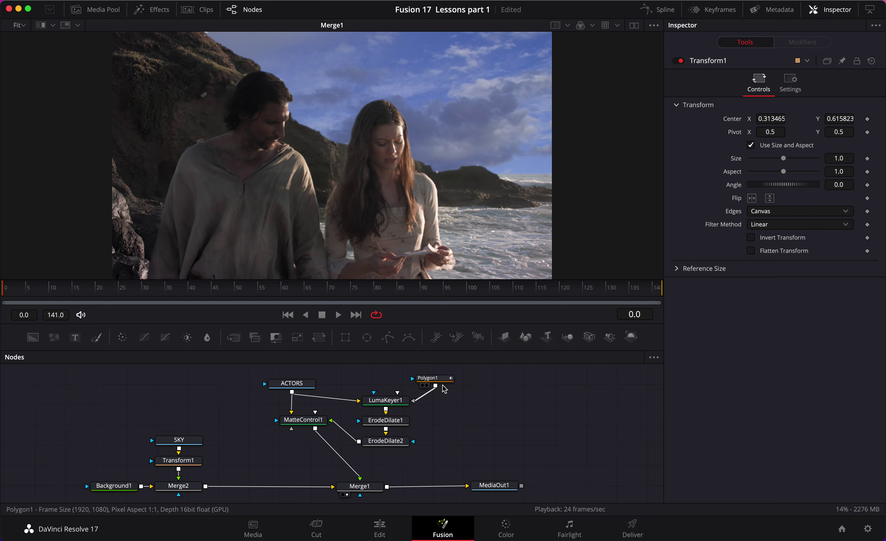
- Modify Merge2's Center with a Tracker
left_click(185, 486)
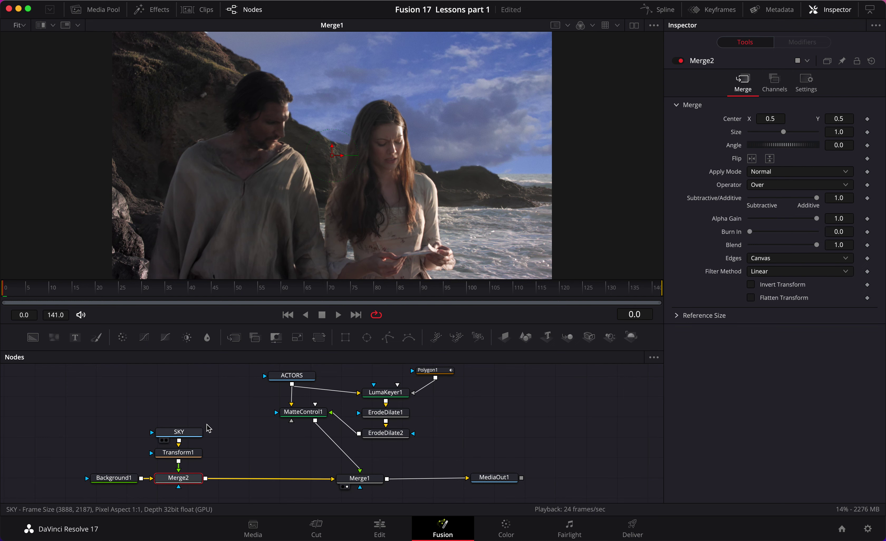
right_click(332, 157)
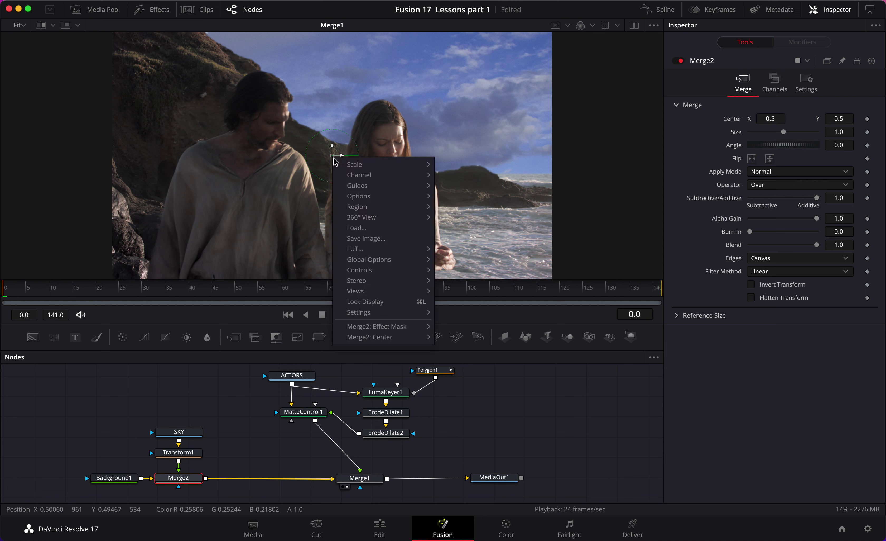
mouse_move(406, 338)
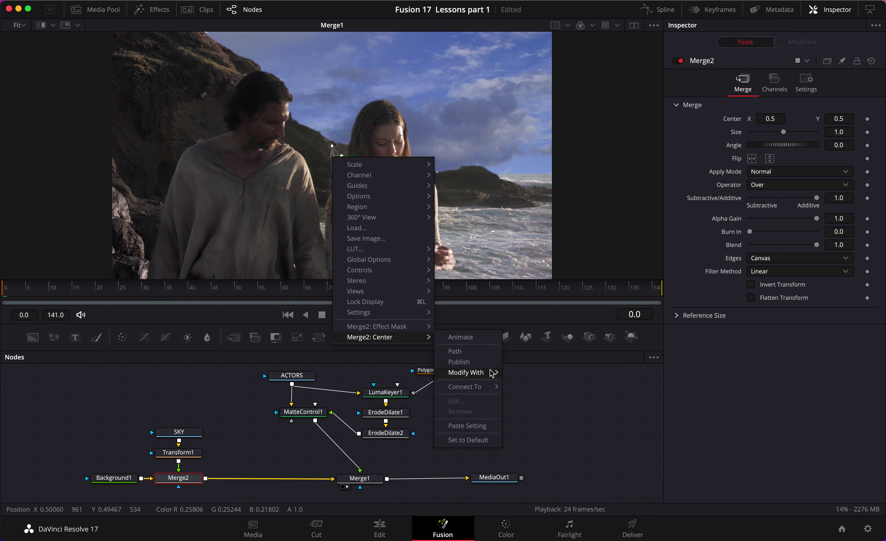
mouse_move(491, 372)
left_click(558, 428)
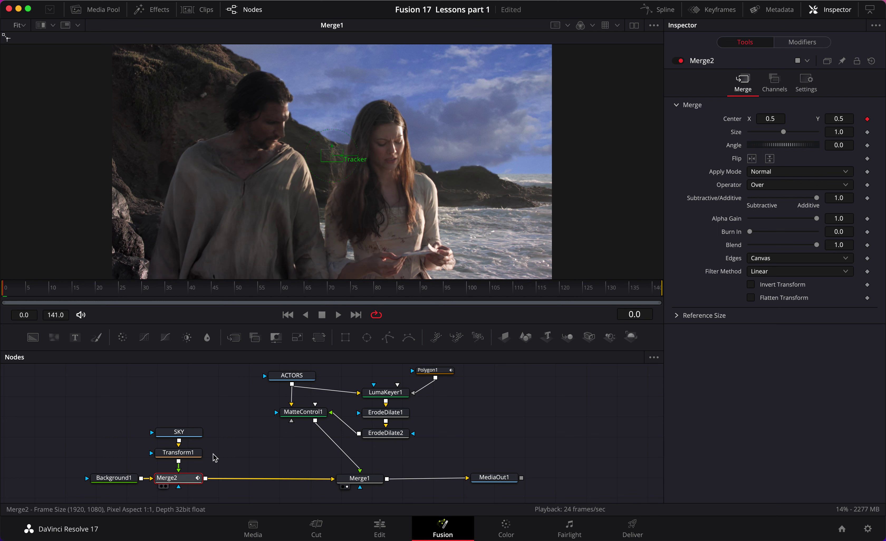
- Set the ACTORS node as the tracker source of Merge2's Track1 modifier
left_click(802, 41)
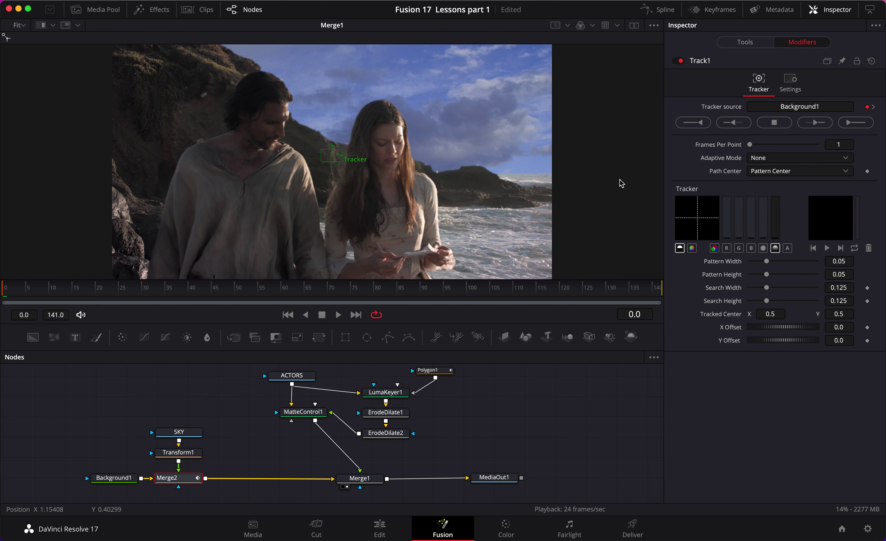
left_click(298, 374)
left_click_drag(785, 110, 785, 107)
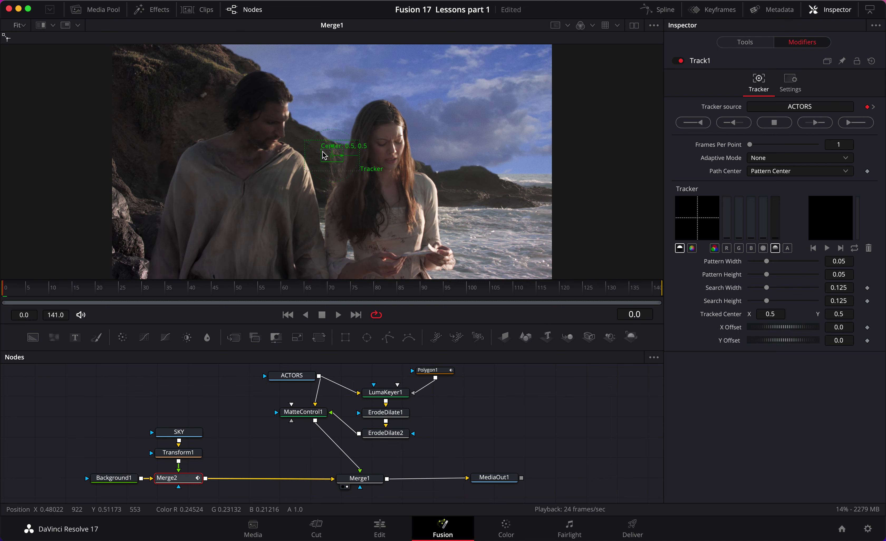
- Place the tracker on the cliff between the actors, sizing its pattern to about 0.041 by 0.031 and search area to about 0.111 by 0.118
scroll(330, 163, "up", 5)
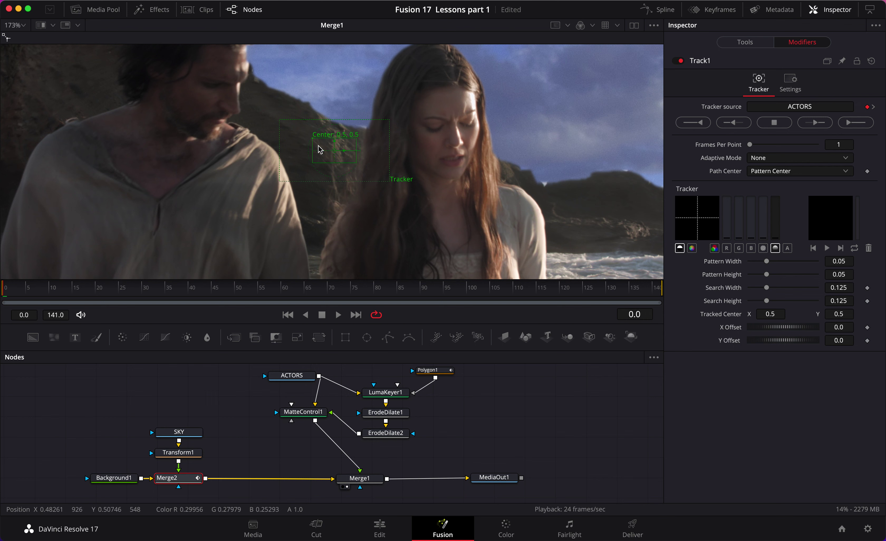
key("super+s")
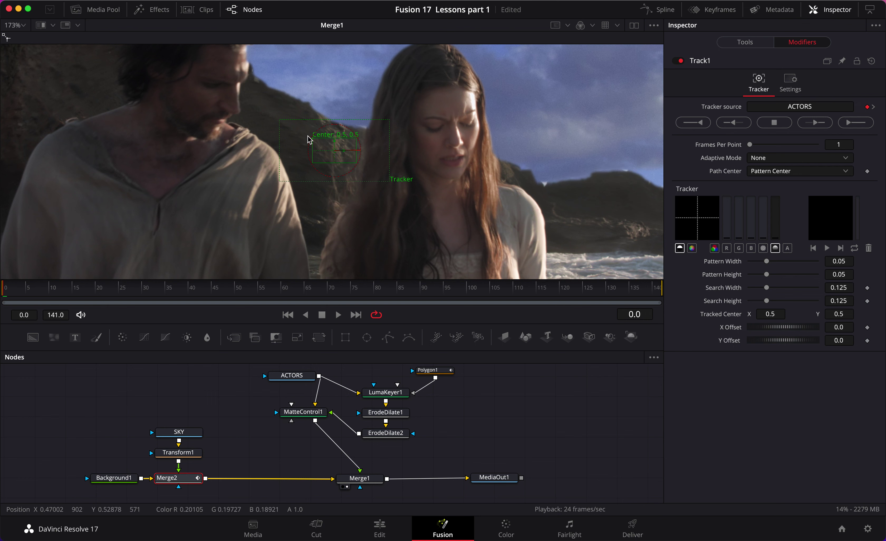
left_click_drag(312, 140, 307, 127)
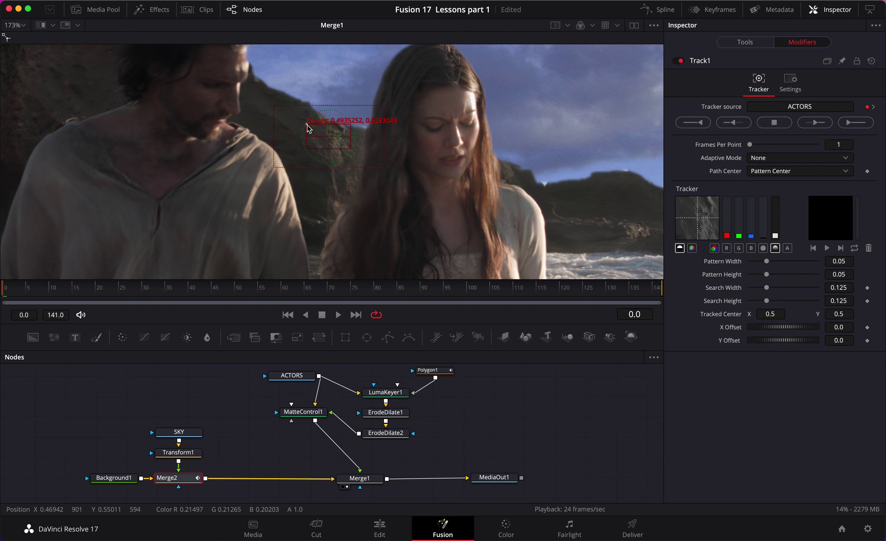
left_click_drag(350, 149, 348, 144)
left_click_drag(384, 170, 379, 165)
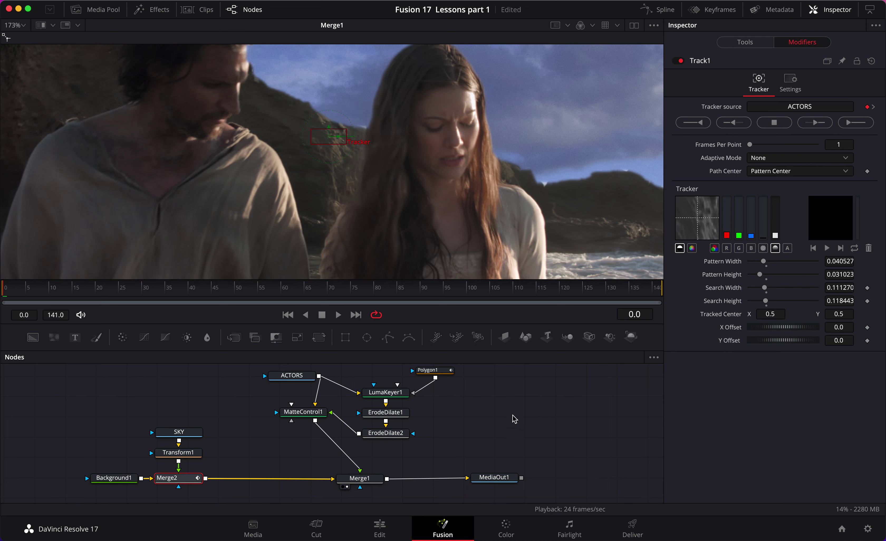
- Track the cliff pattern forward from frame 0 to the end of the clip at frame 141
scroll(388, 201, "down", 2)
scroll(388, 204, "down", 2)
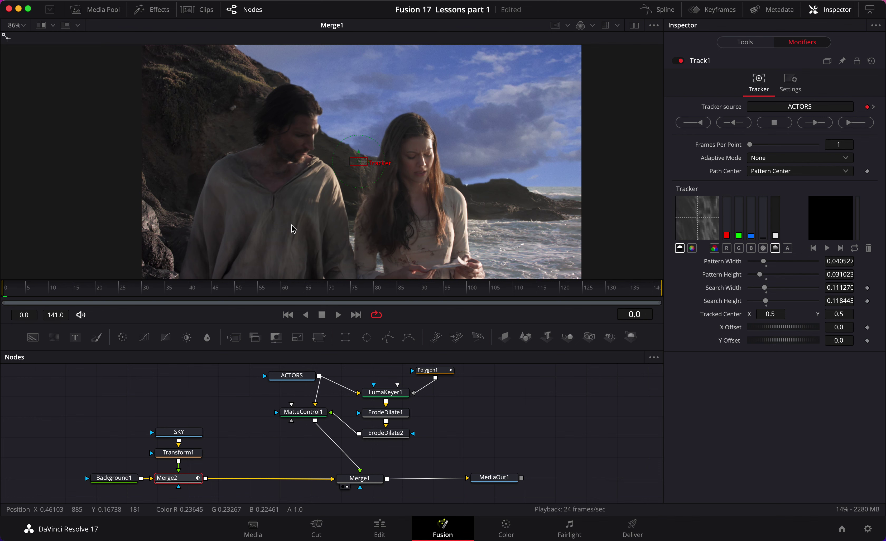
left_click(856, 122)
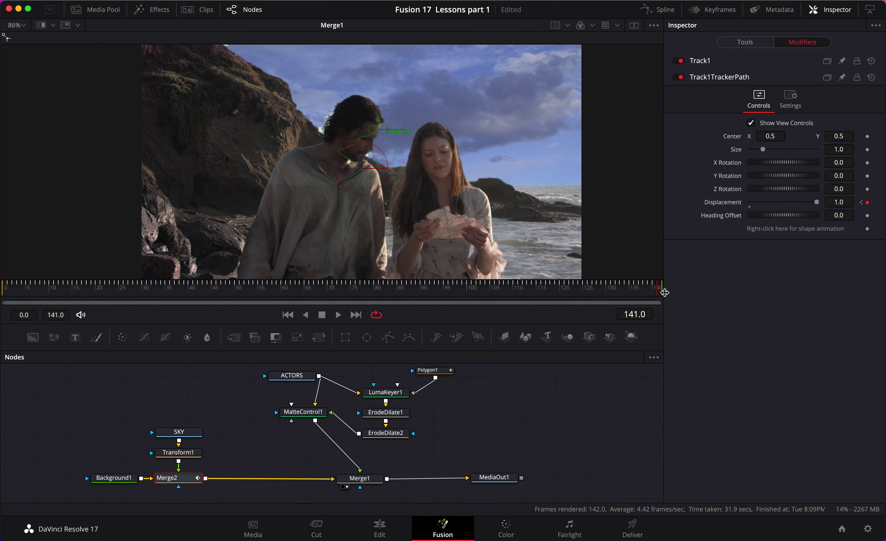
- From frame 131, move Track1's tracker onto the cliff behind the man, keep Path Center on Track Center (Append), and track forward to frame 141
left_click_drag(658, 296, 607, 300)
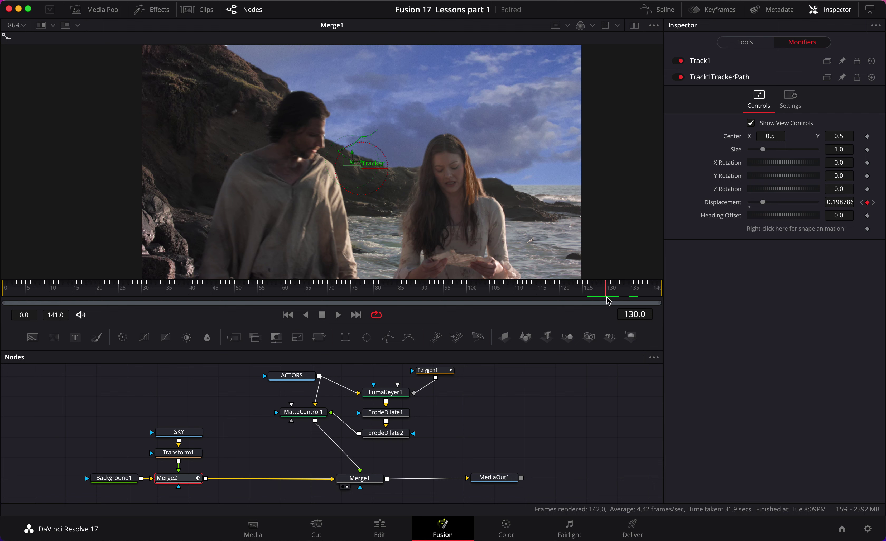
left_click_drag(610, 299, 612, 300)
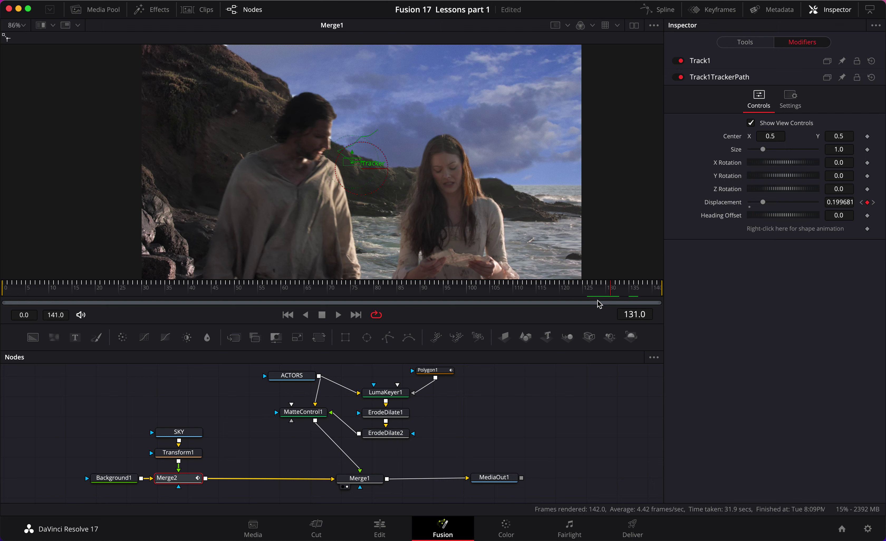
left_click(707, 59)
left_click(777, 171)
left_click(775, 196)
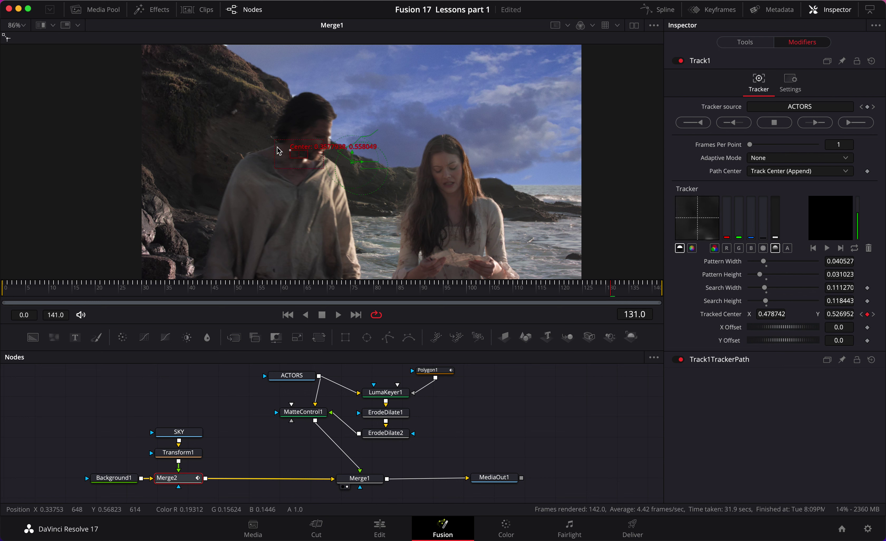
left_click_drag(226, 119, 224, 110)
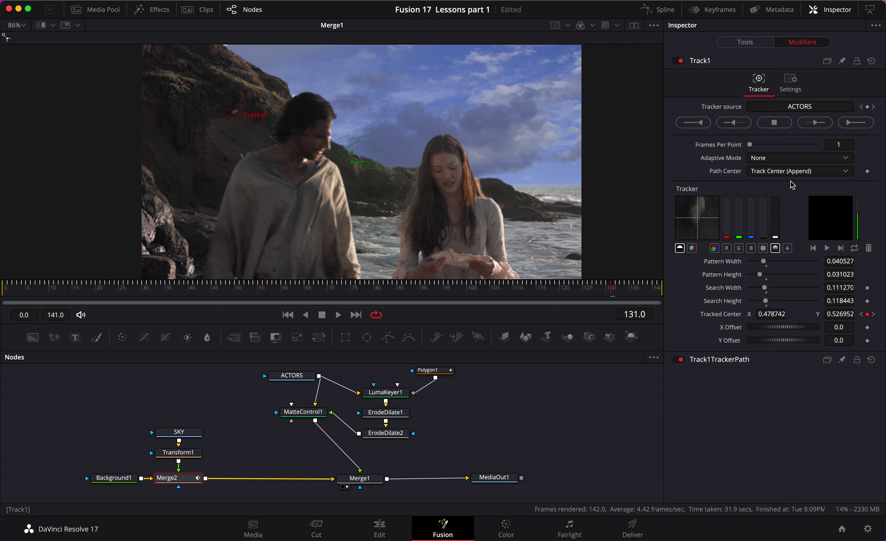
left_click(815, 122)
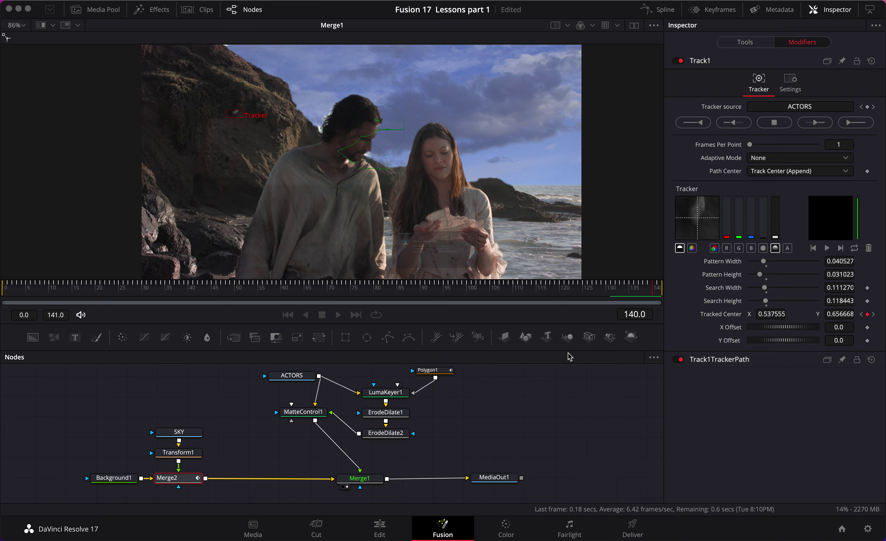
left_click(533, 291)
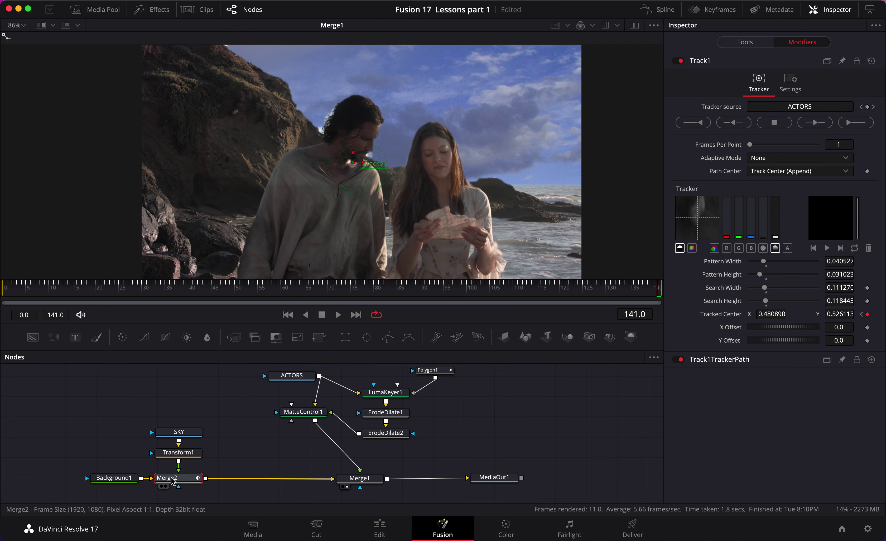
- View Merge2 and play it back to check the tracked motion of the sky alone
key("1")
key("space")
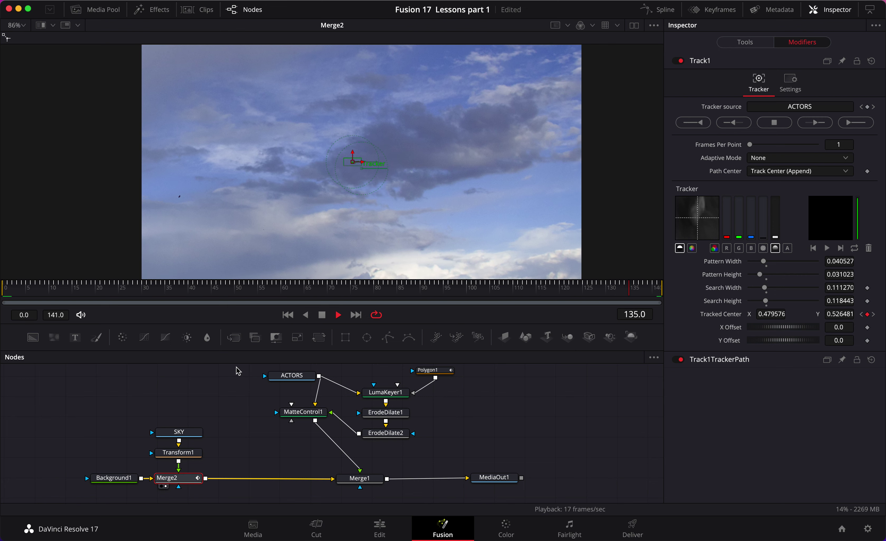
key("space")
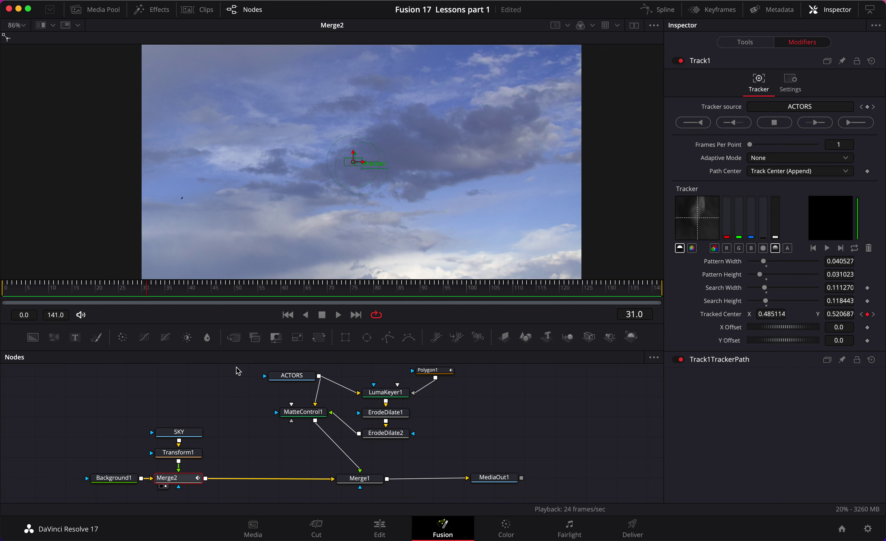
left_click(221, 408)
- View Merge1 and play the full composite from frame 0 to check that the sky follows the camera move
left_click(360, 479)
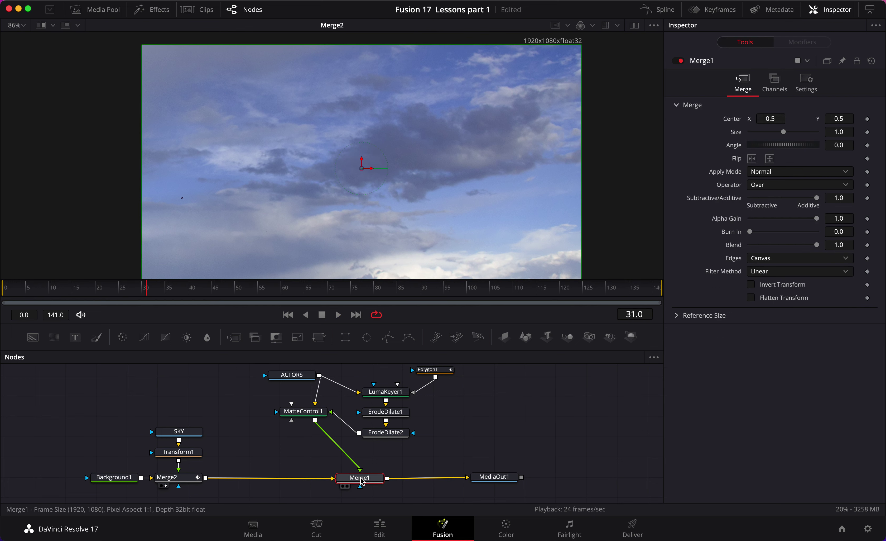
key("1")
key("space")
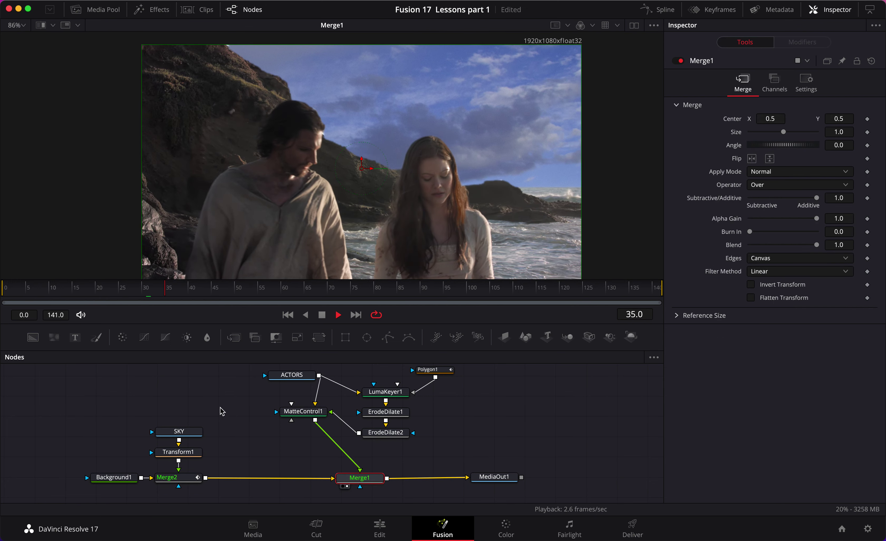
key("space")
left_click(2, 299)
key("space")
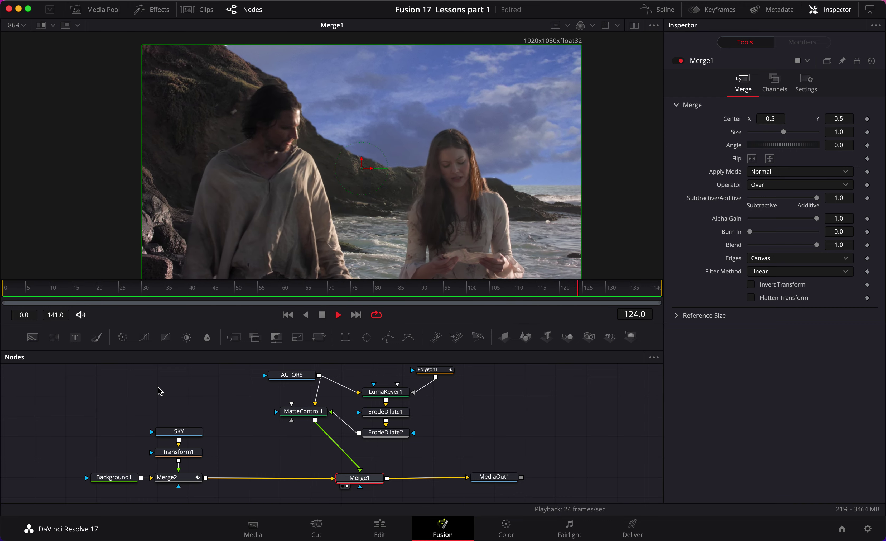
key("space")
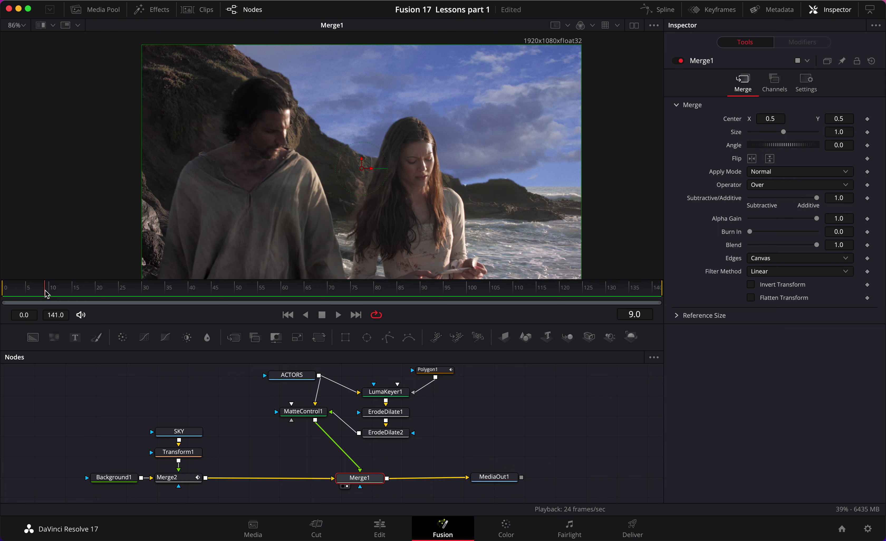
- At frame 0, add a merge node after Merge2 and connect ACTORS to its foreground input
left_click_drag(47, 293, 5, 293)
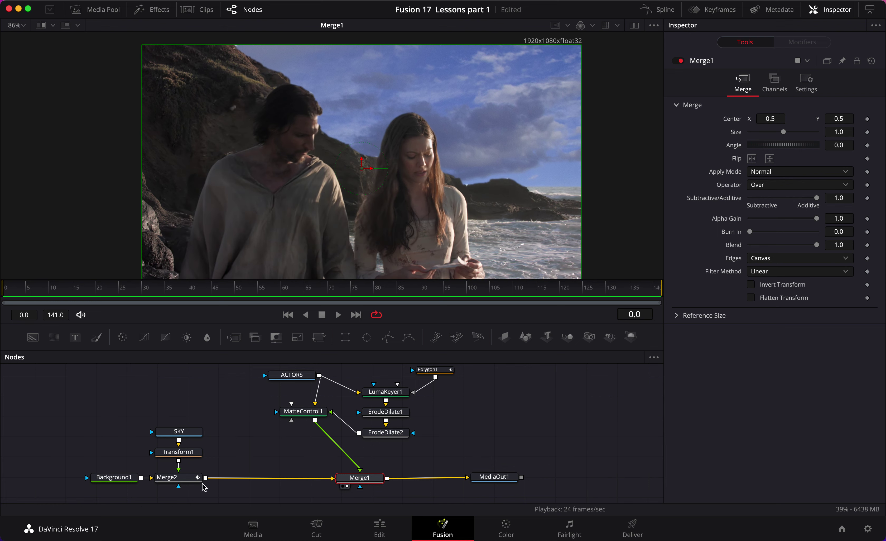
left_click(182, 479)
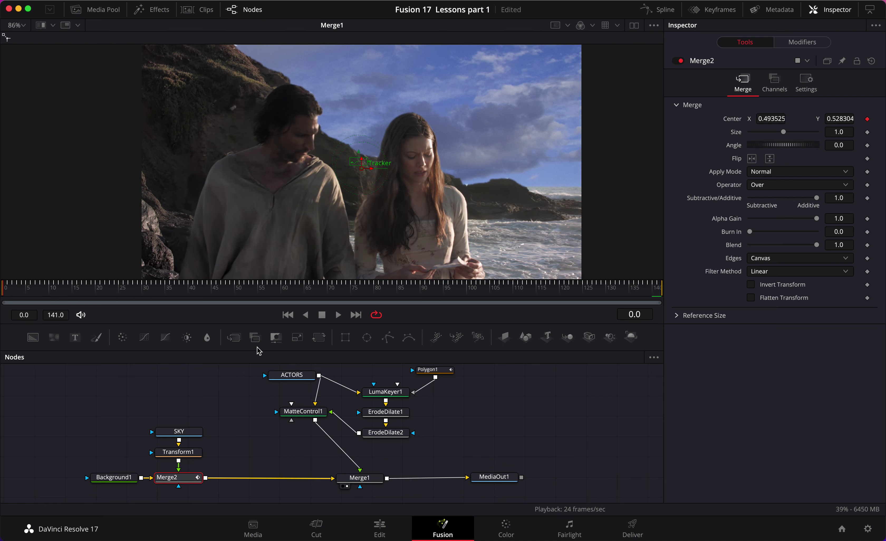
left_click(255, 336)
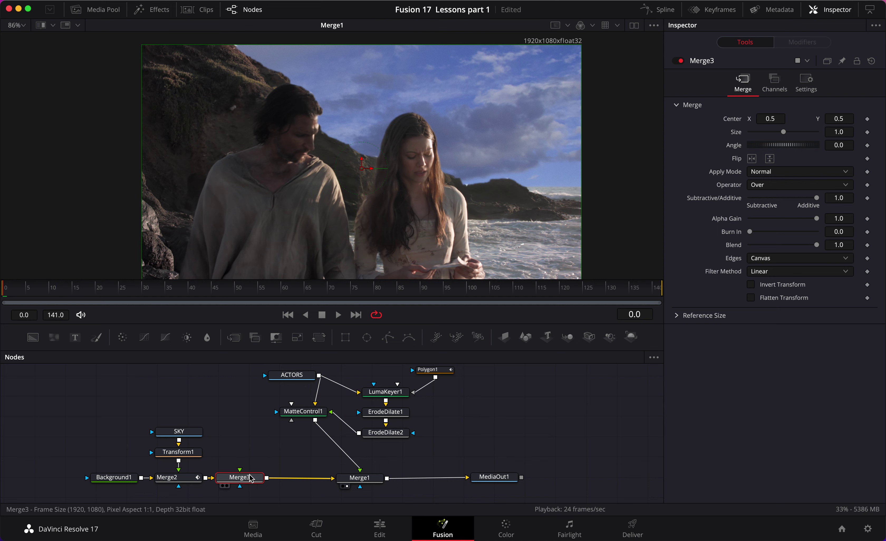
left_click_drag(329, 379, 240, 472)
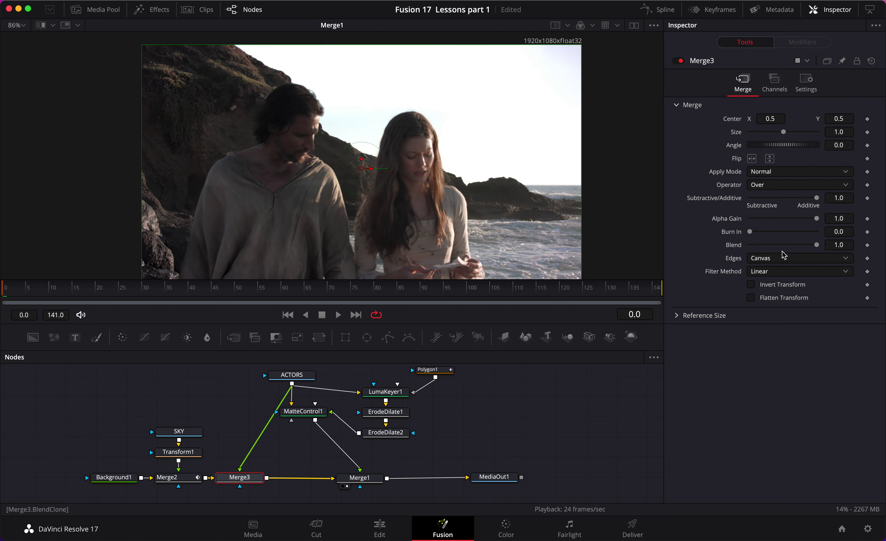
- Lower Merge3's Blend to 0.244 while viewing it, and return the viewer to the Merge1 composite
key("1")
left_click_drag(817, 246, 764, 249)
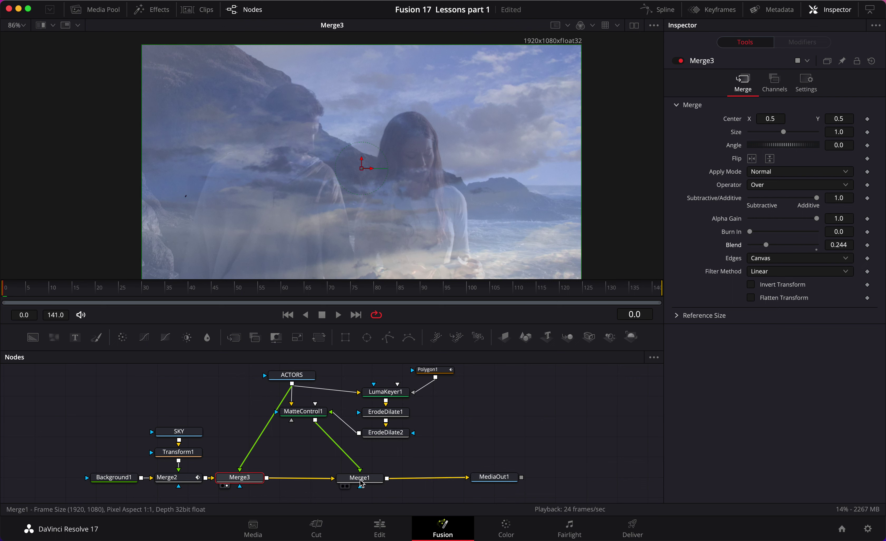
left_click(360, 480)
key("1")
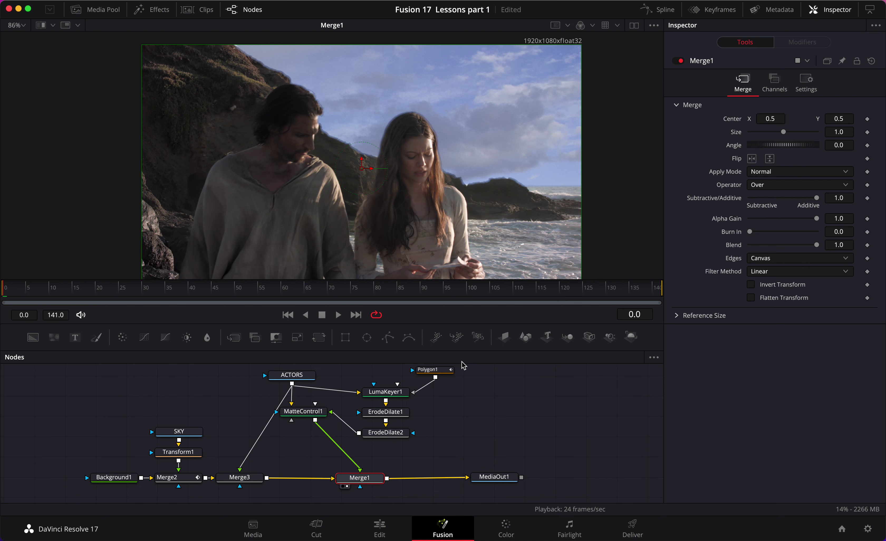
- Switch Merge3 off and on to compare the composite with and without the blended original footage
left_click(242, 477)
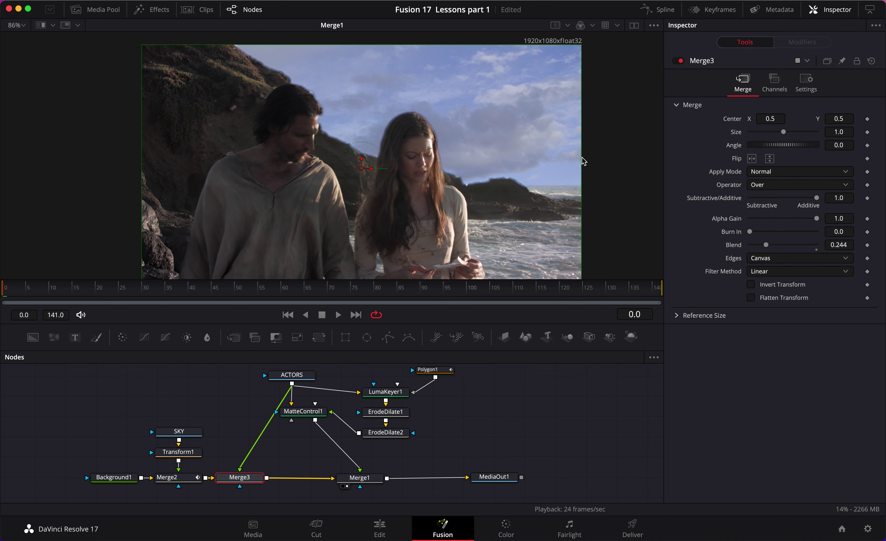
left_click(680, 61)
left_click(679, 61)
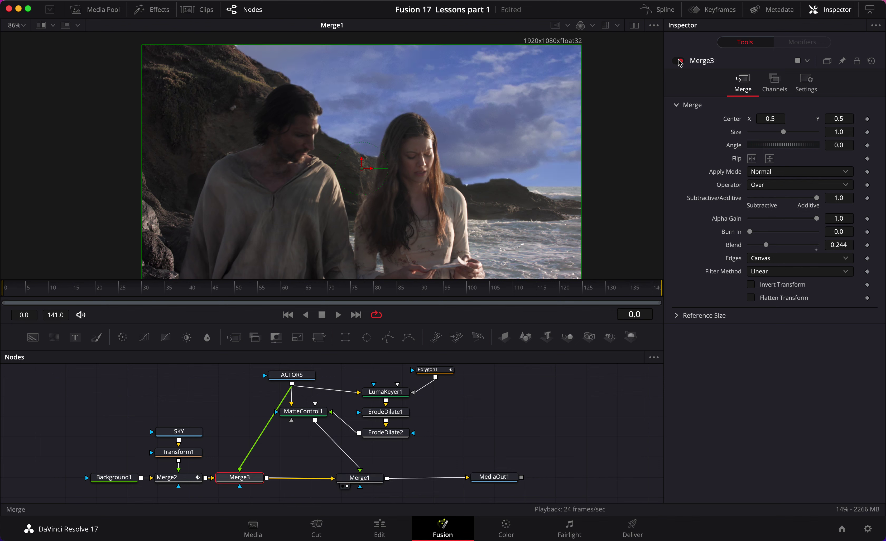
left_click_drag(372, 480, 378, 481)
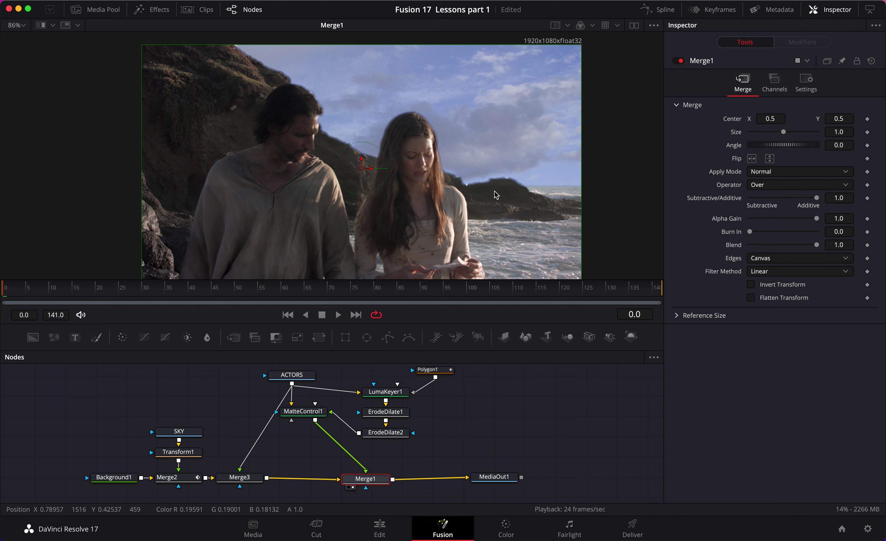
- Add another merge node after Merge3 and connect ACTORS to its foreground input
left_click(239, 477)
left_click(232, 338)
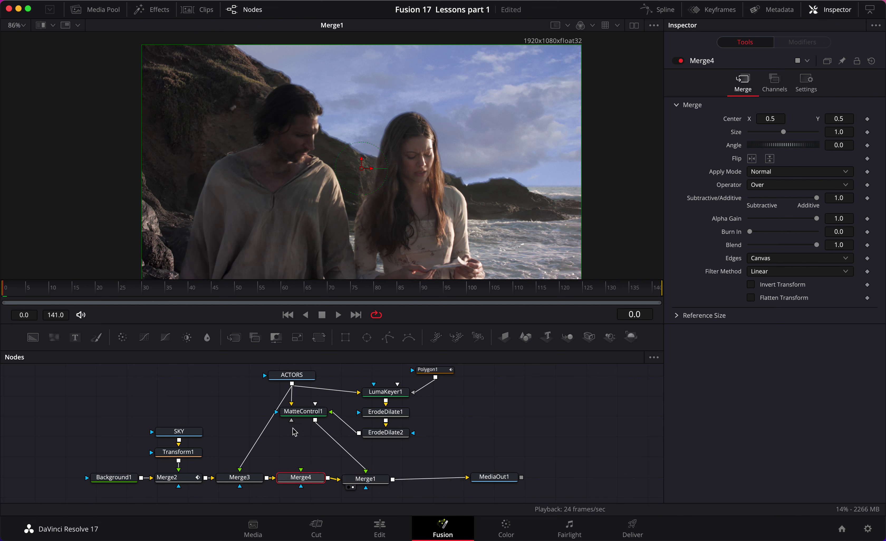
left_click_drag(292, 383, 301, 472)
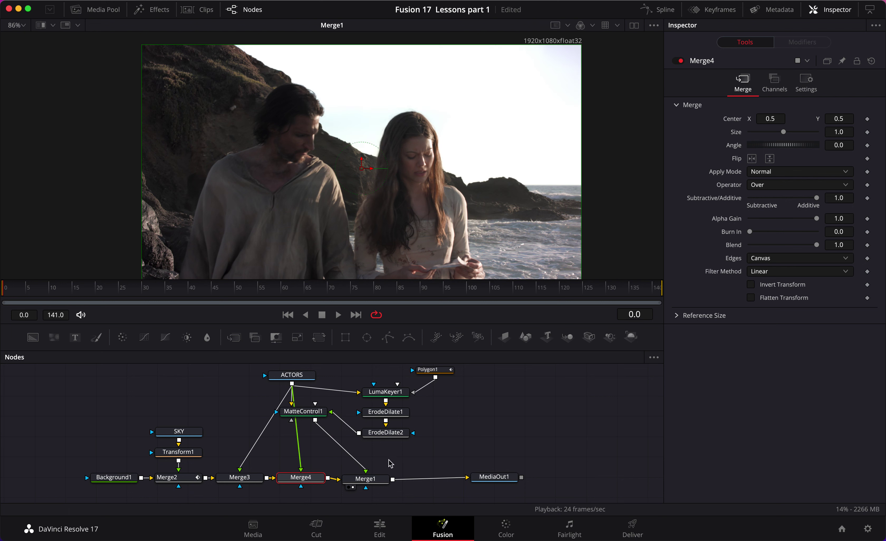
- Line up the row of merge nodes and move MatteControl1 to the right of the ErodeDilate nodes
left_click_drag(383, 495, 89, 471)
left_click(247, 481)
left_click_drag(247, 481, 248, 485)
left_click_drag(372, 482, 375, 483)
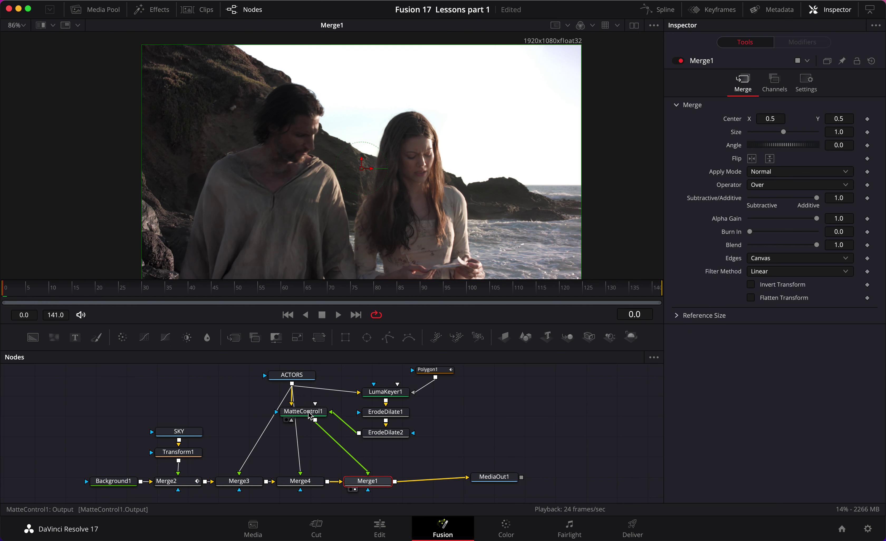
left_click_drag(305, 414, 528, 419)
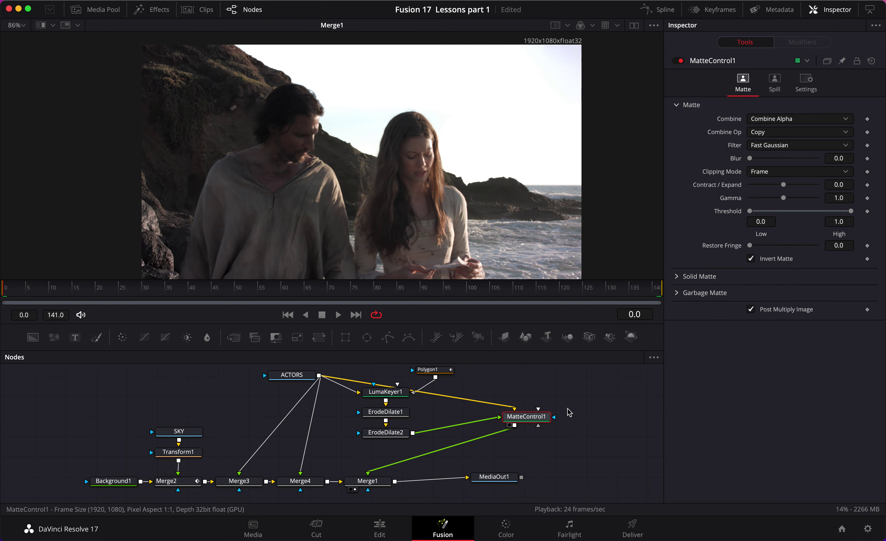
scroll(530, 410, "up", 3)
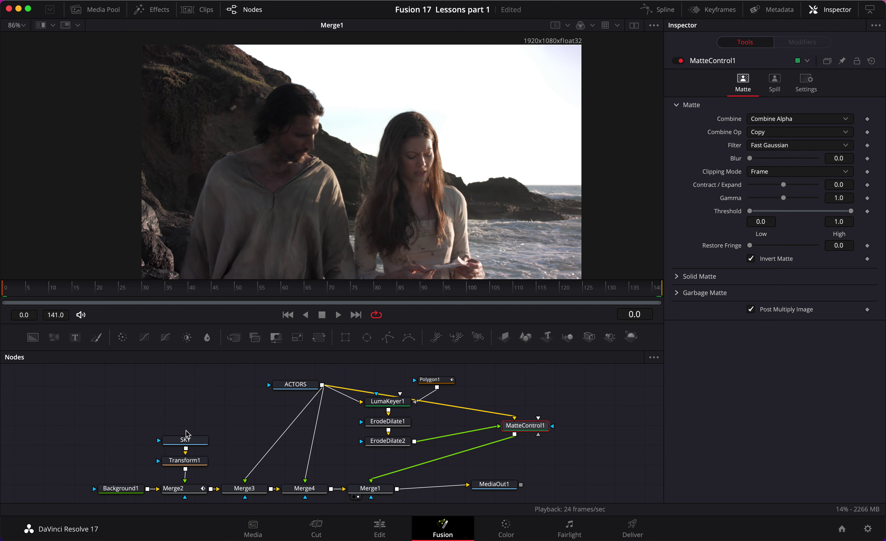
- Move the SKY and Transform1 nodes together down closer to Merge2
left_click_drag(162, 415, 210, 473)
left_click_drag(197, 440, 197, 447)
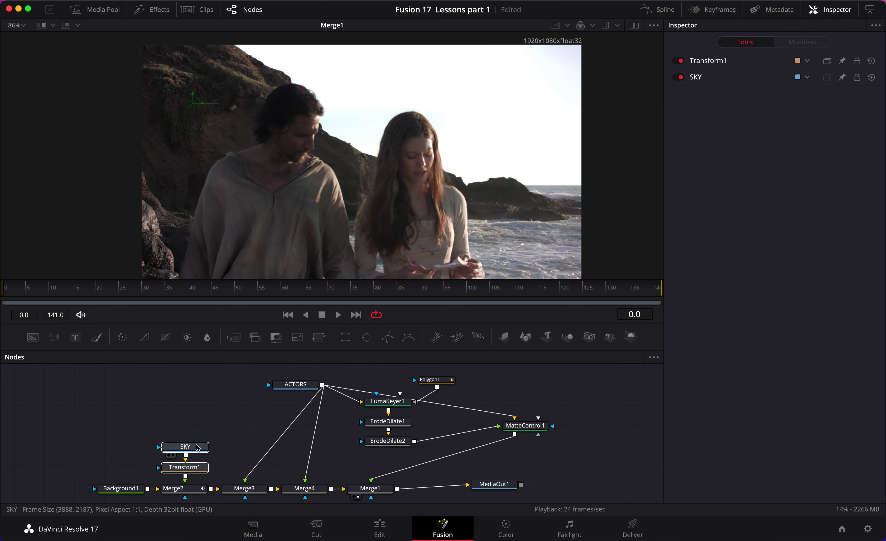
left_click(609, 453)
- Set Merge4's Apply Mode to Darken
left_click(308, 488)
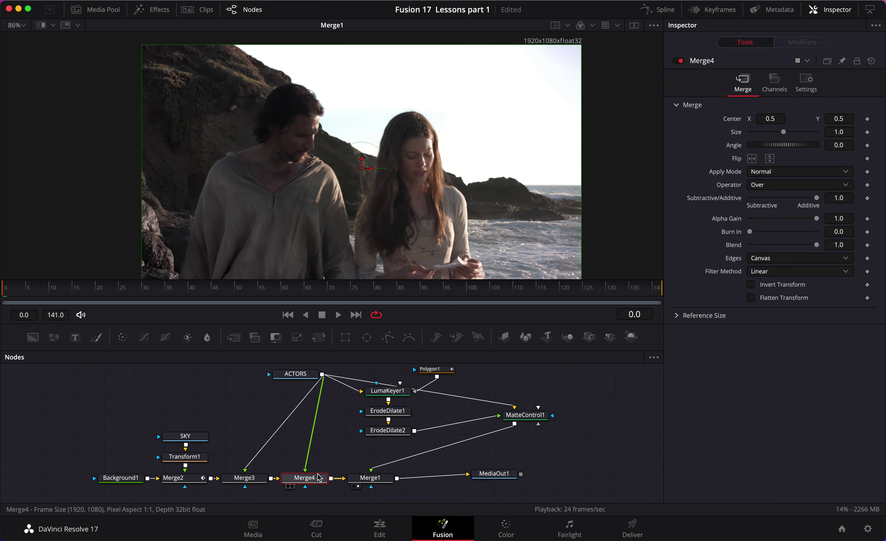
scroll(327, 473, "down", 1)
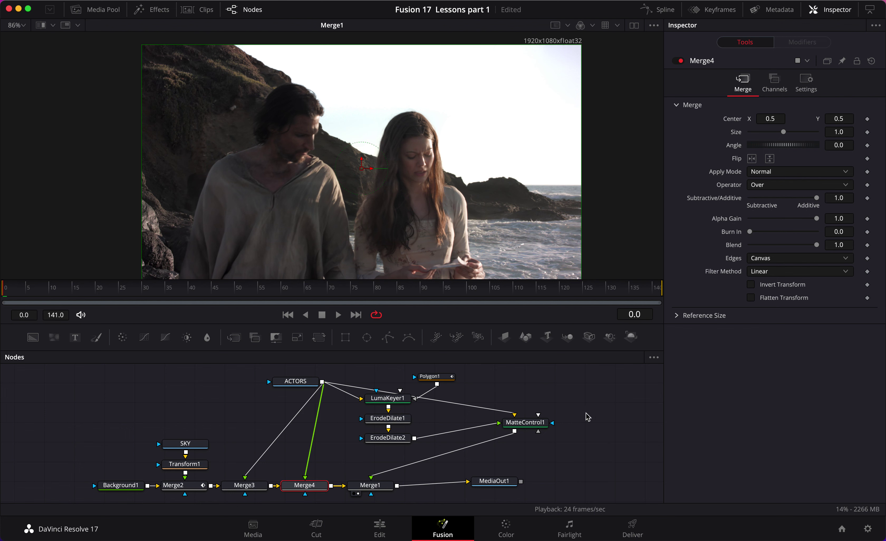
left_click(774, 172)
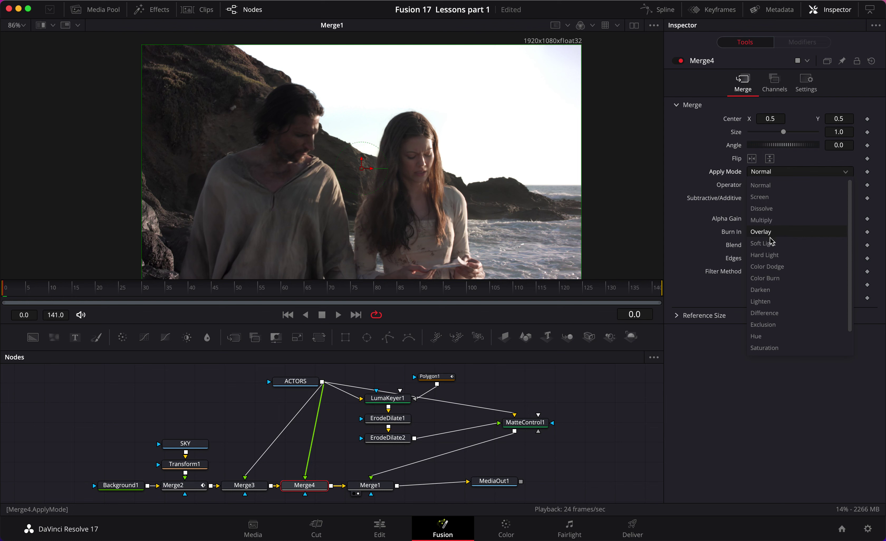
left_click(772, 290)
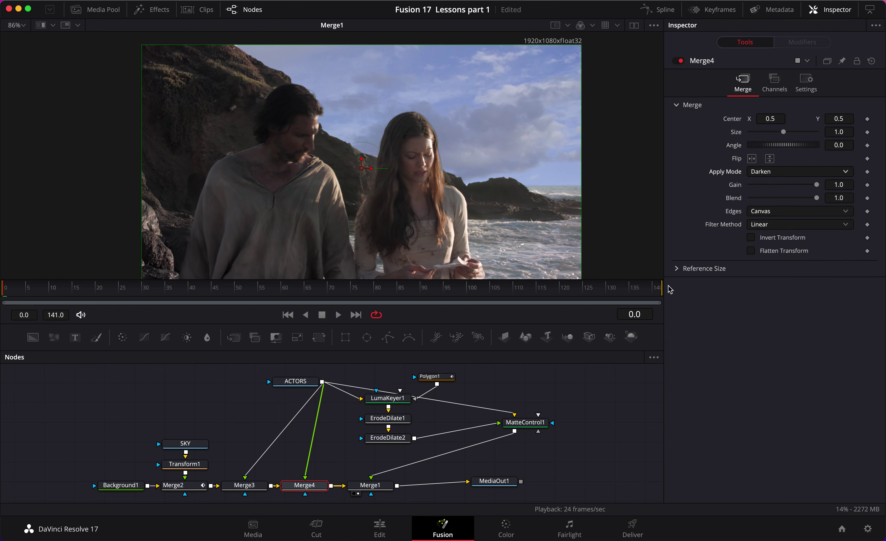
- Compare the composite with Merge4 disabled and enabled several times, leaving Merge4 enabled
left_click(382, 487)
scroll(383, 489, "down", 1)
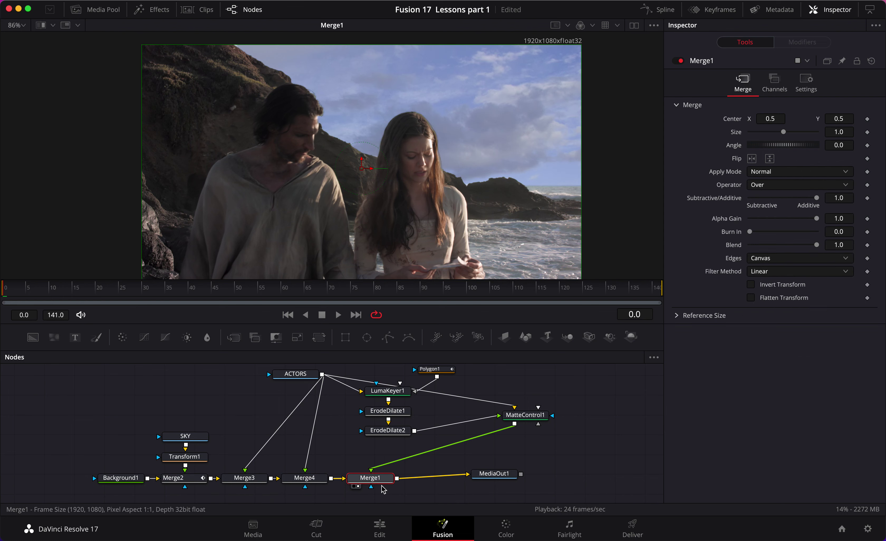
left_click(305, 478)
scroll(493, 443, "up", 1)
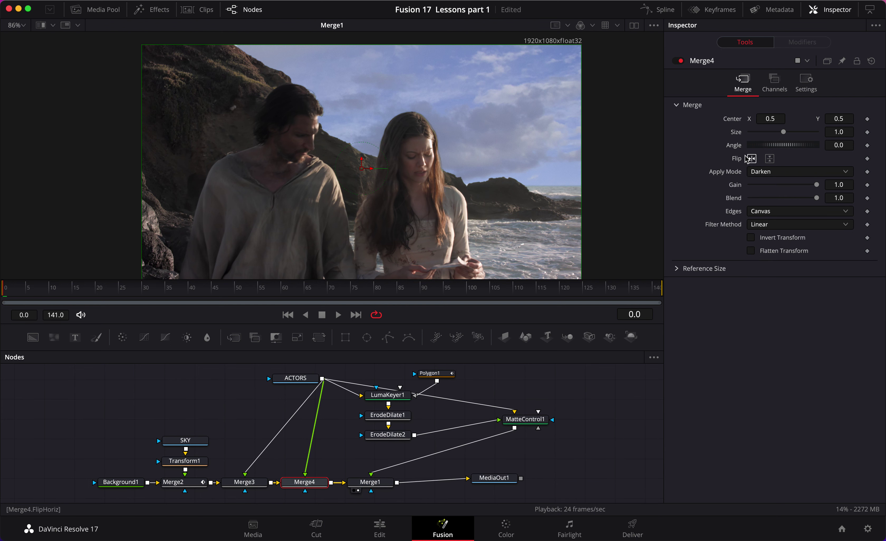
left_click(678, 61)
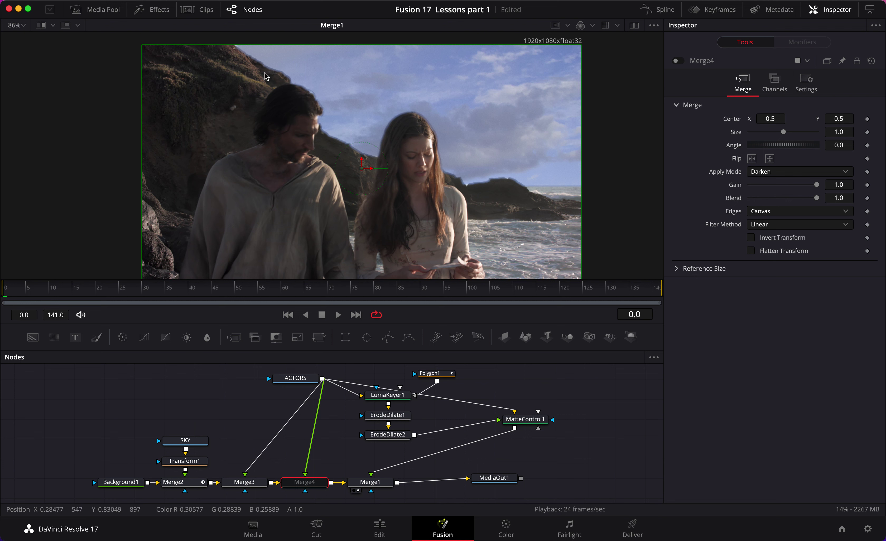
left_click(678, 61)
left_click(678, 61)
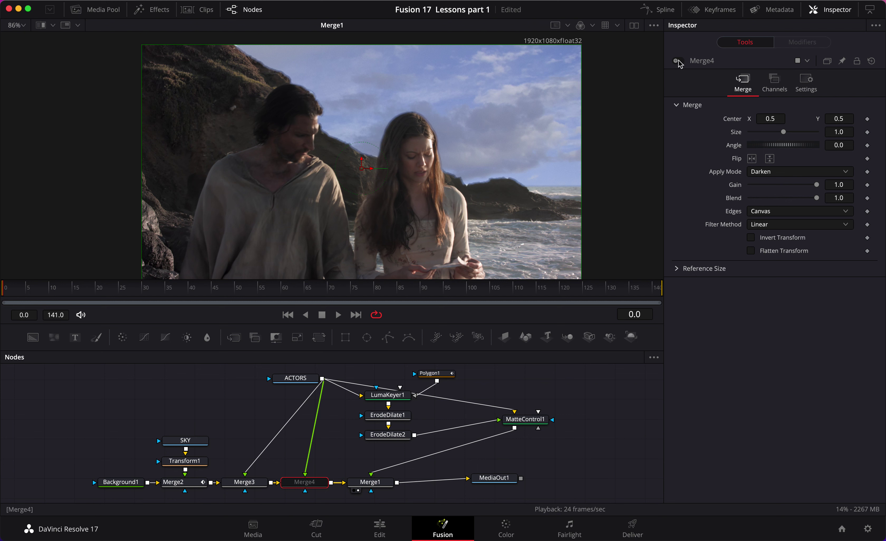
left_click(677, 61)
left_click(678, 61)
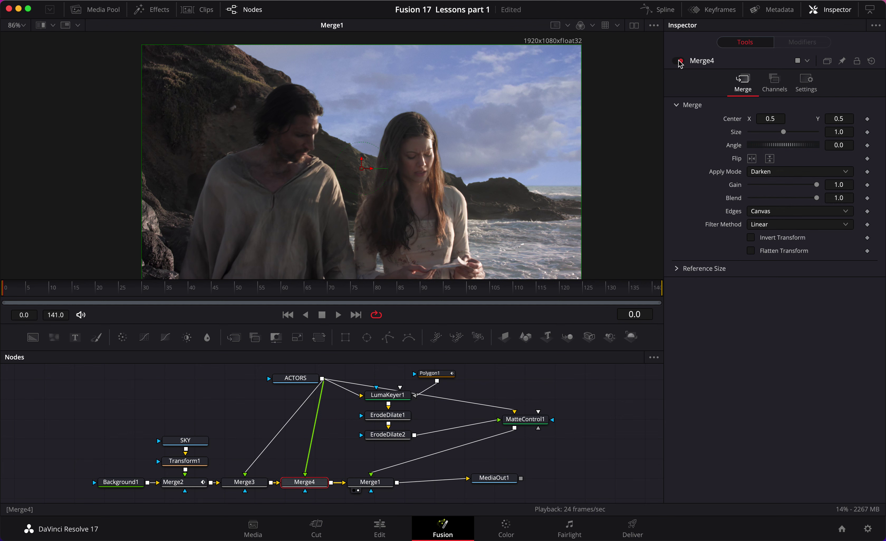
left_click(679, 61)
left_click(678, 62)
left_click(677, 61)
left_click(678, 61)
scroll(605, 400, "up", 1)
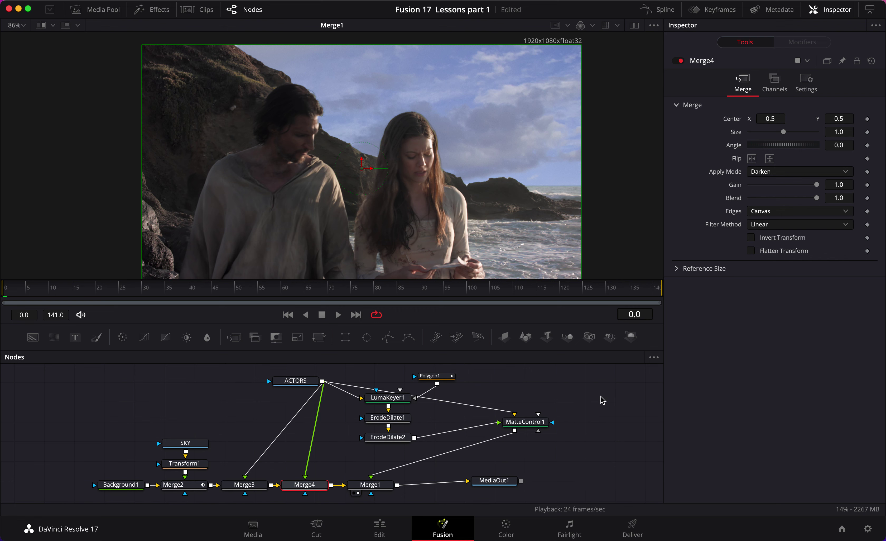
scroll(570, 416, "down", 1)
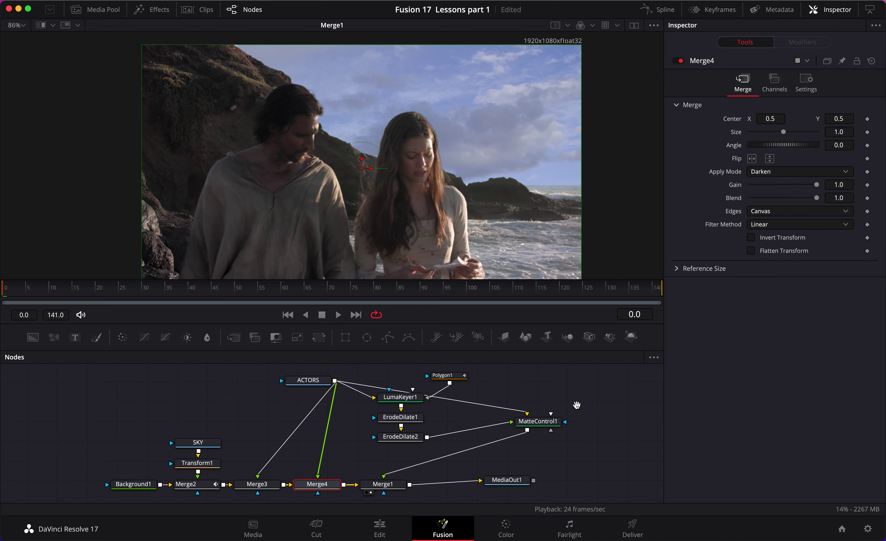
scroll(564, 405, "right", 1)
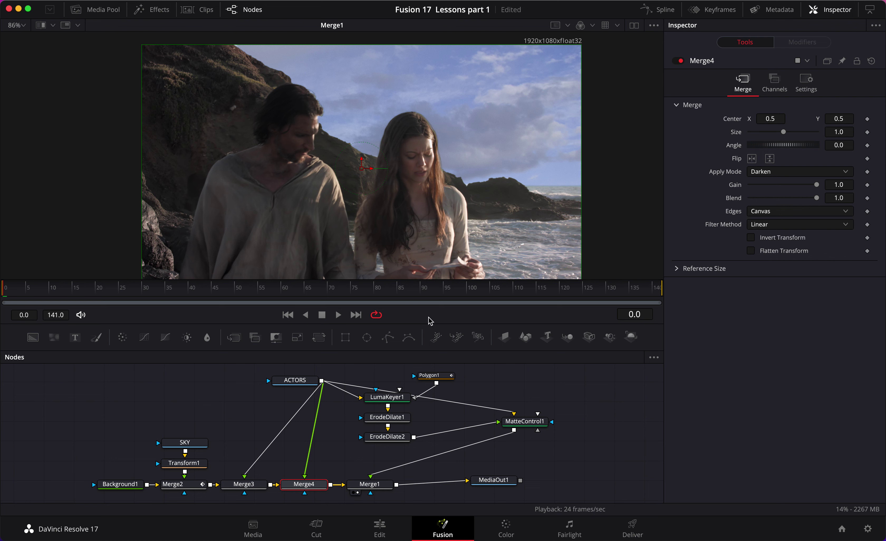
- Fit the composite to the viewer and review the shot over time, returning to frame 0
left_click(215, 402)
key("ctrl+f")
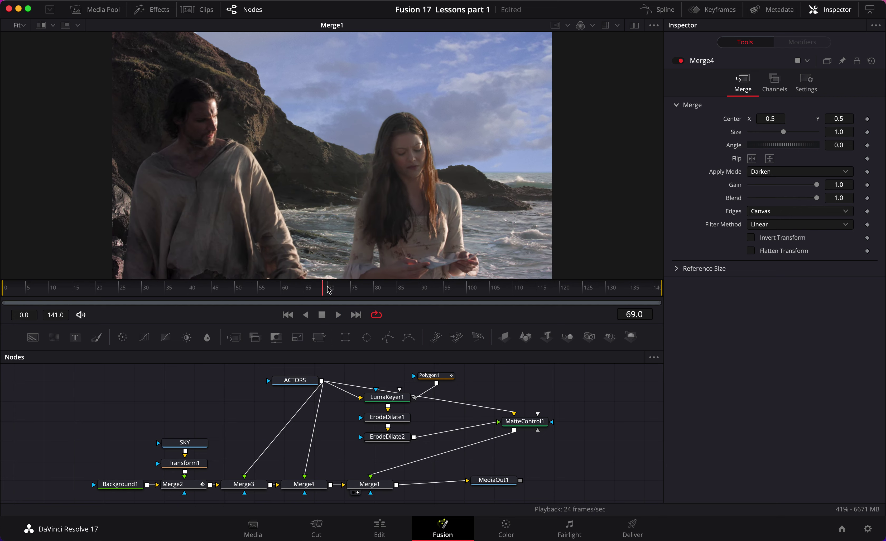
left_click(87, 287)
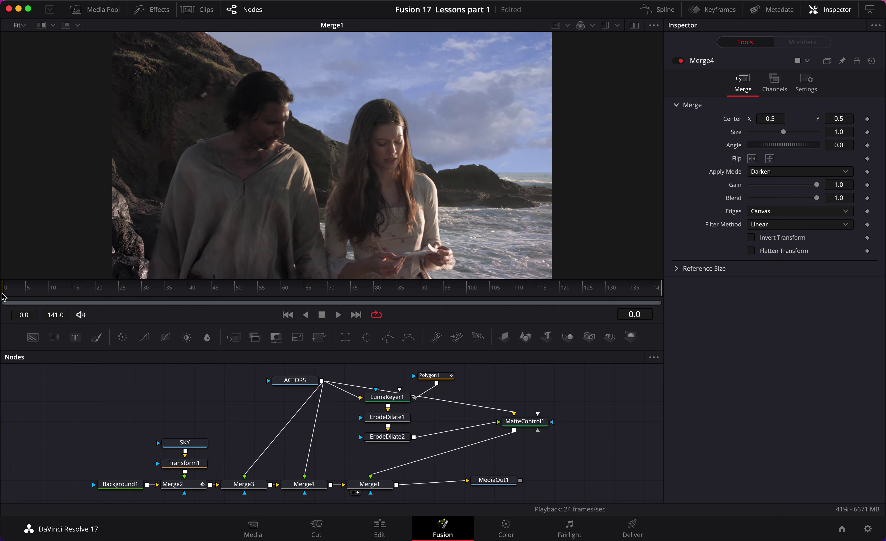